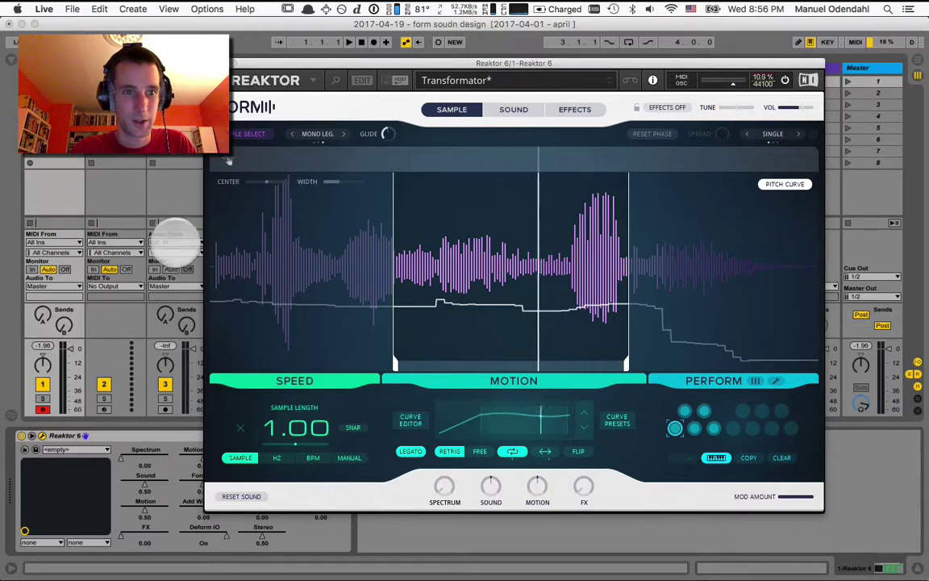
Step: Route 1-Reaktor 6 into audio track 3, switch that track off and arm it for recording
left_click(176, 240)
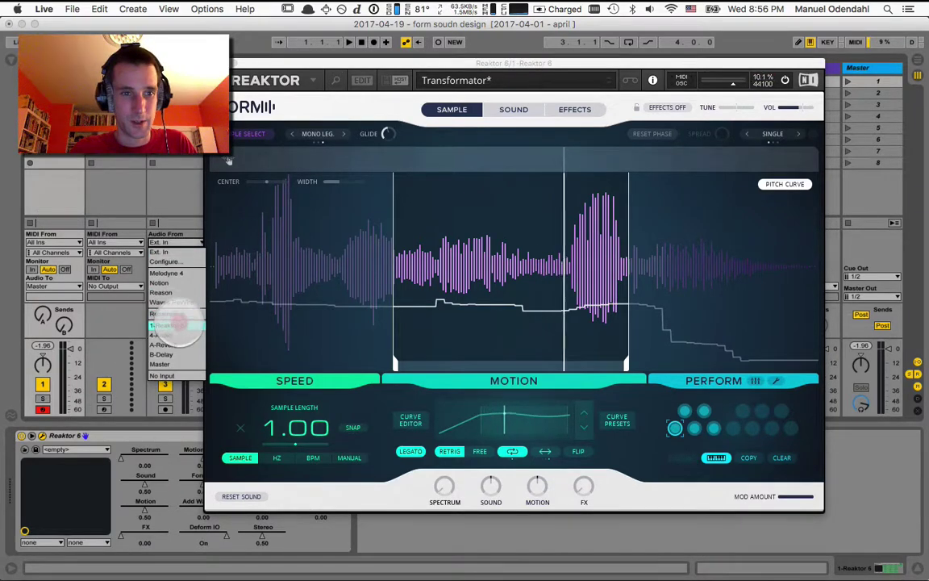
left_click(177, 325)
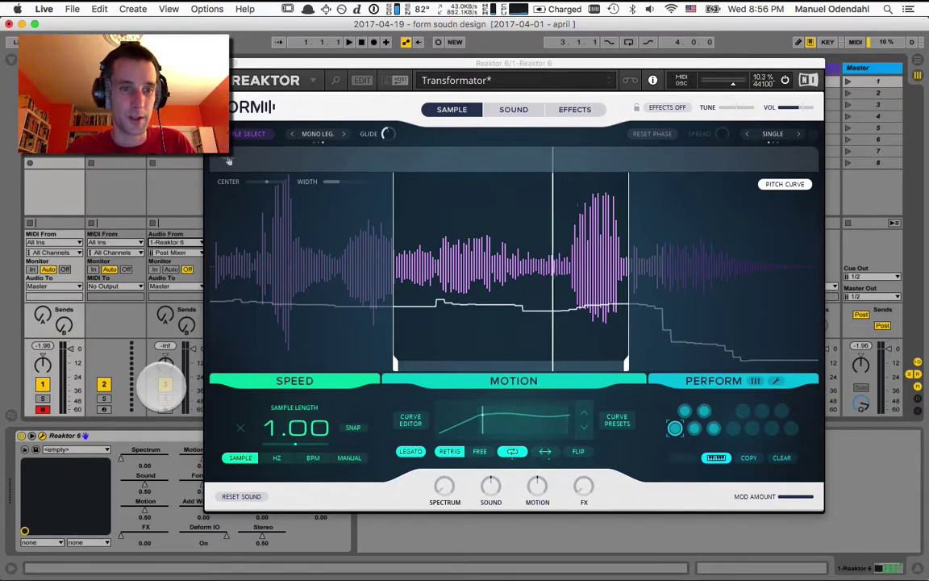
left_click(164, 384)
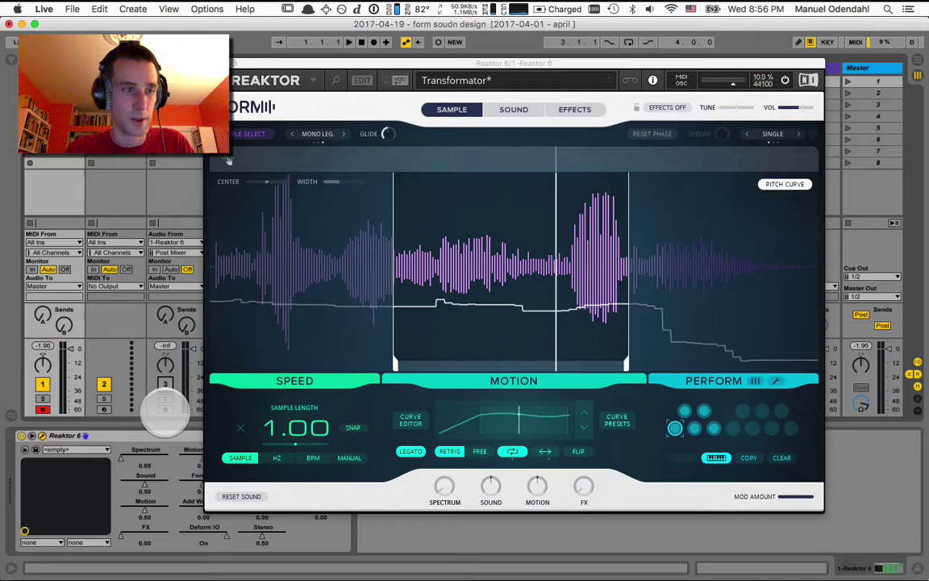
left_click(165, 409)
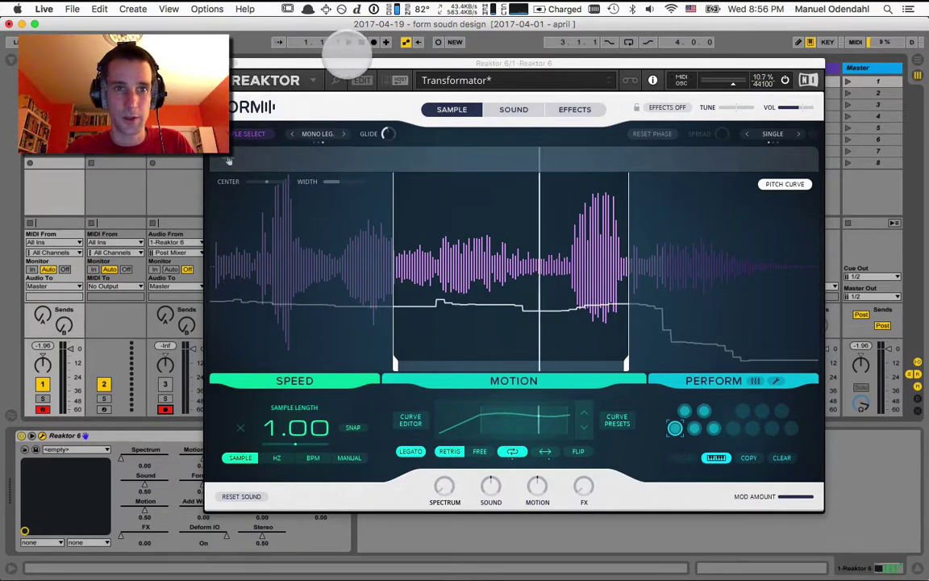
Step: Open the Reaktor preset browser and load the user snapshot "2017-01-11 don't you know pad"
left_click(335, 80)
left_click_drag(298, 53, 248, 30)
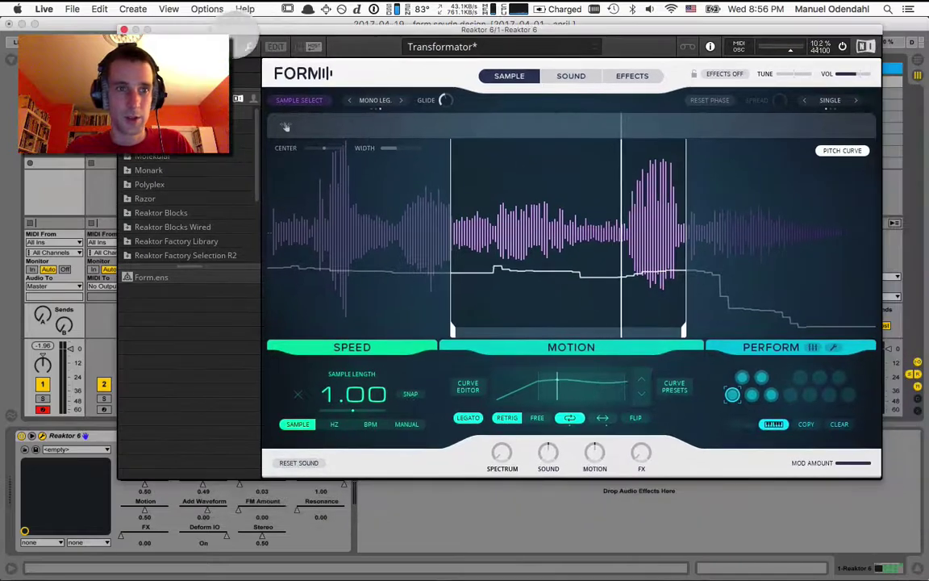
left_click(152, 65)
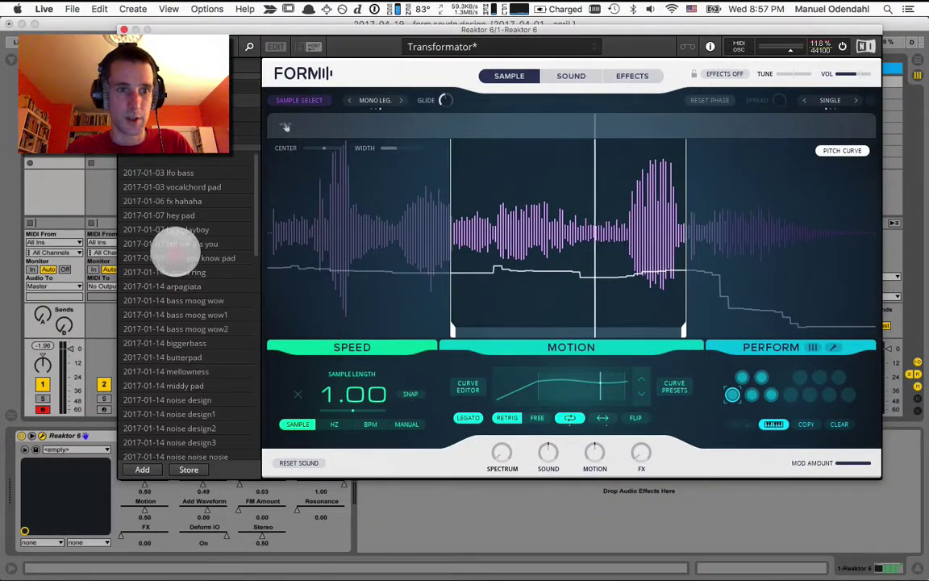
left_click(181, 257)
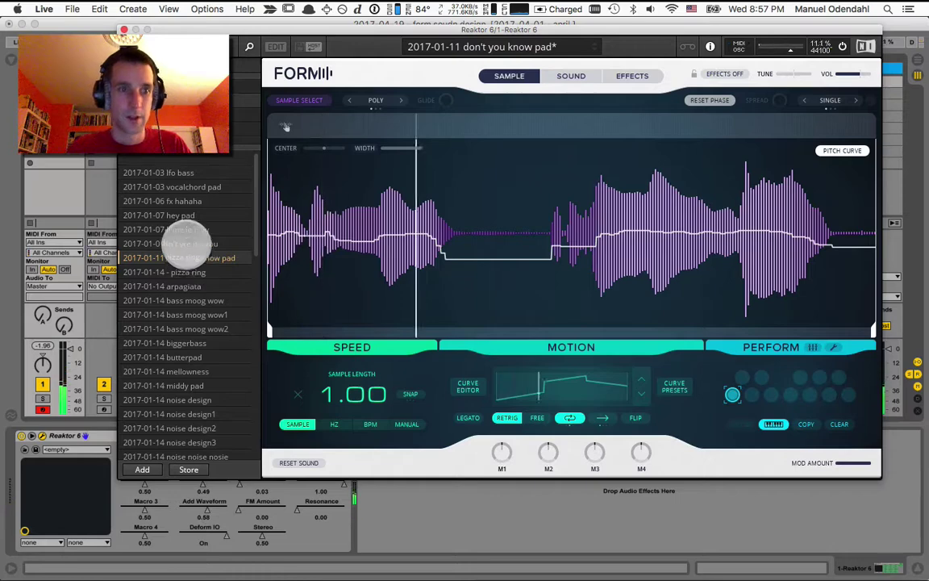
Step: Record the Reaktor output while playing the presets bass moog wow, biggerbass, hey playboy, fx hahaha, vocalchord pad, noise design and middy pad
left_click_drag(157, 30, 170, 170)
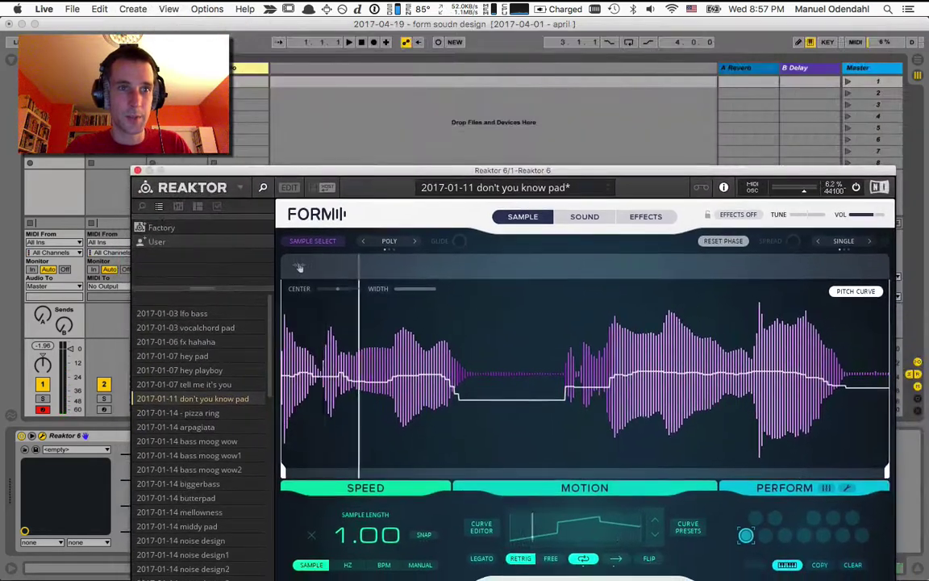
left_click_drag(397, 159, 363, 84)
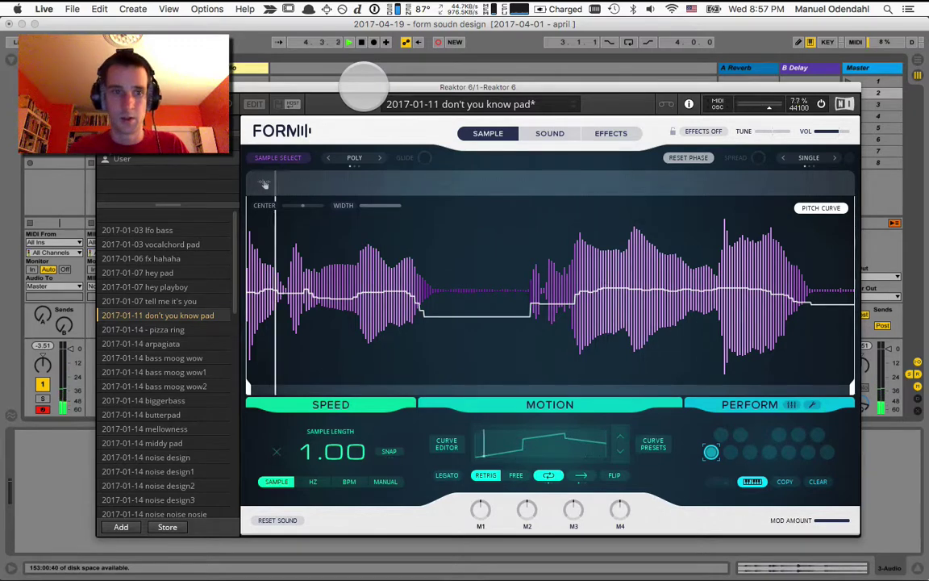
left_click(165, 357)
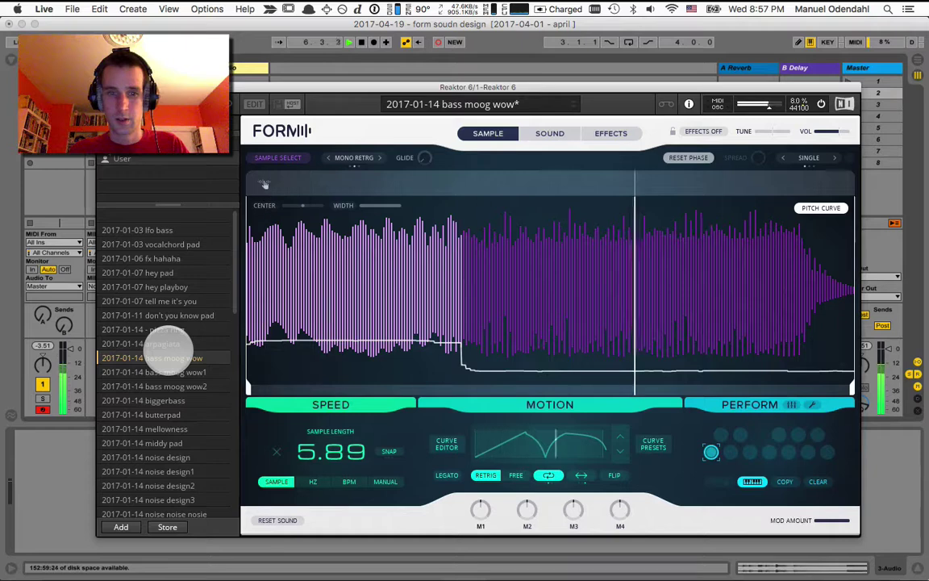
left_click(165, 400)
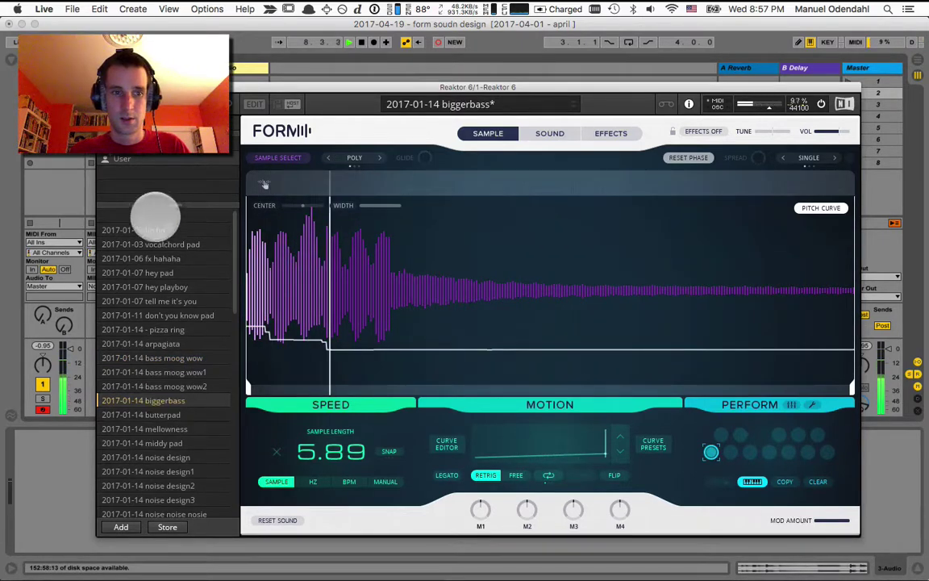
left_click(162, 286)
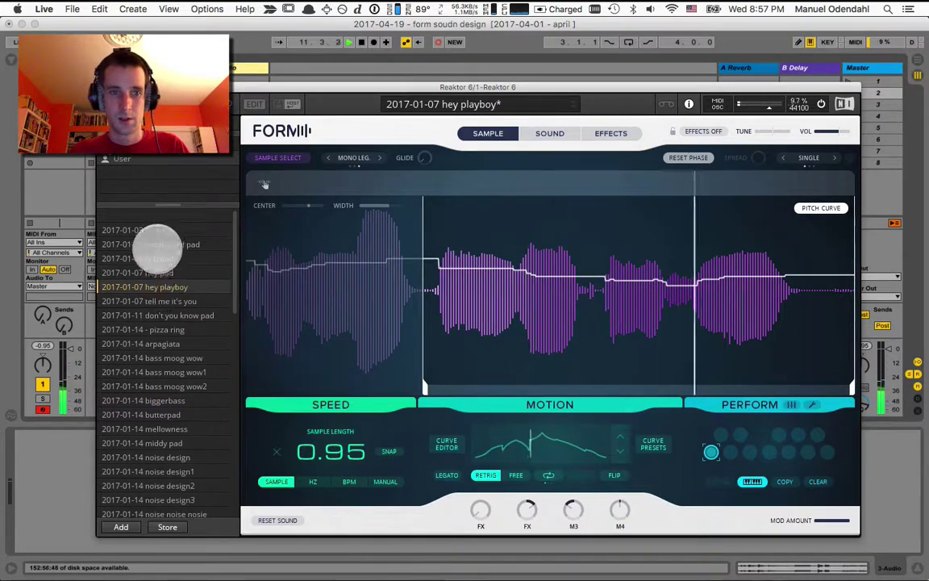
left_click(153, 256)
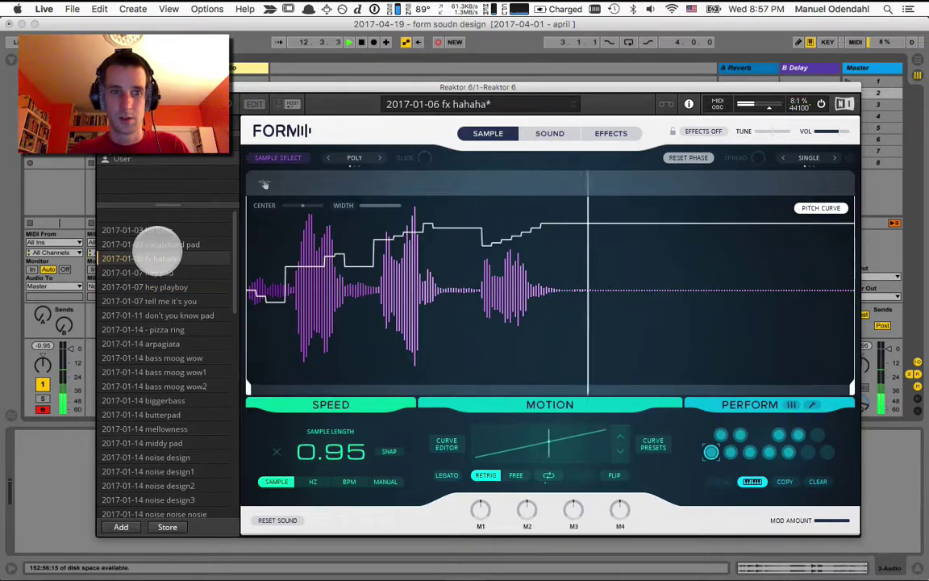
left_click(159, 243)
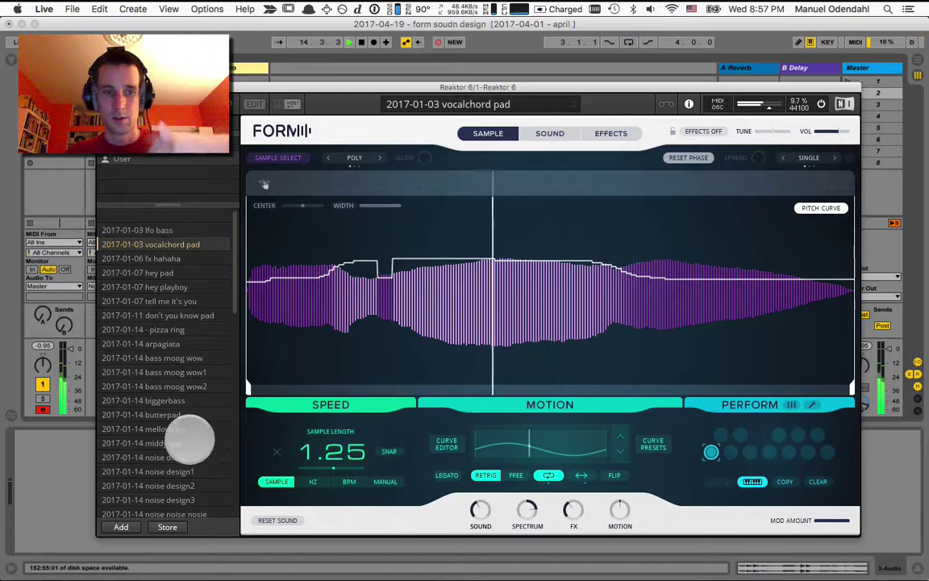
left_click(174, 457)
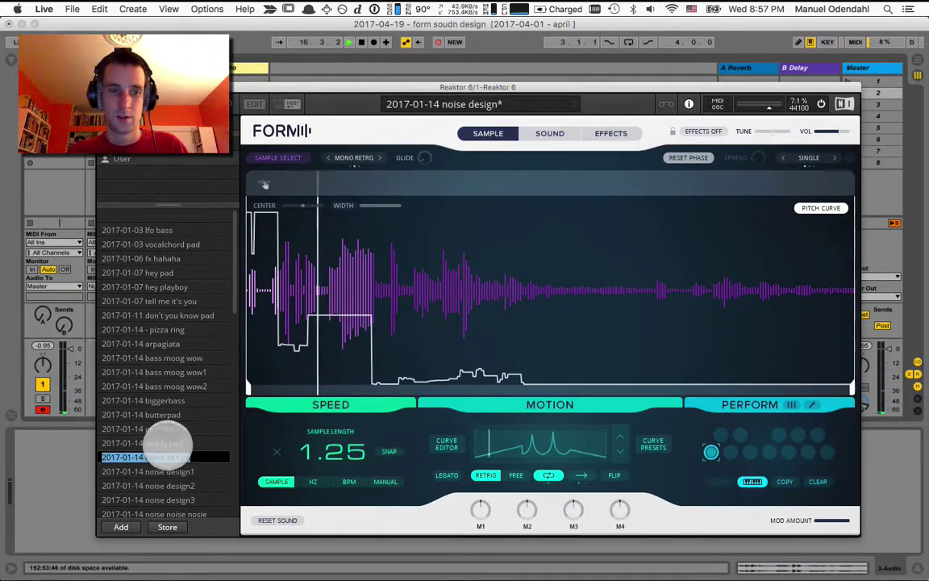
left_click(167, 443)
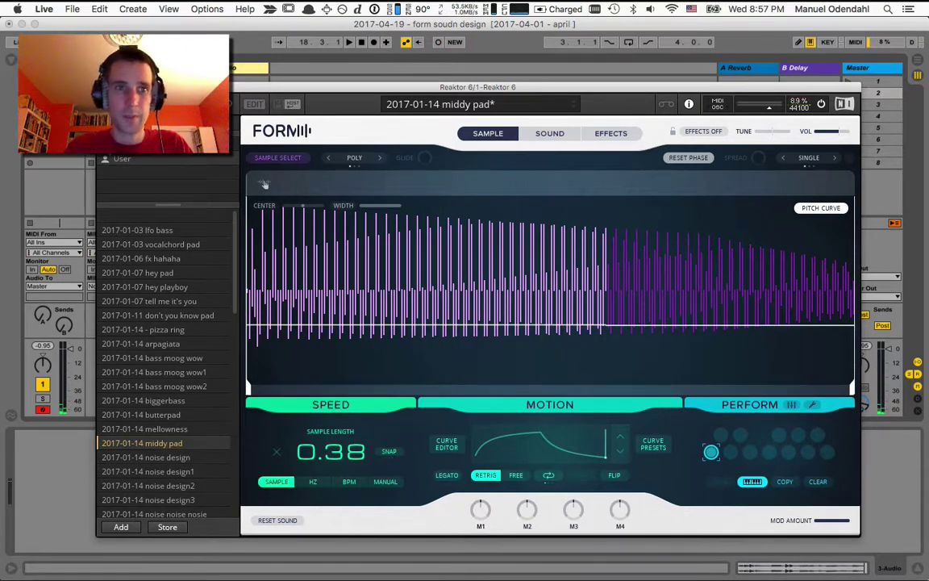
Step: Hide the plug-in window, show the recorded clip in the Arrangement and switch playback back to the arrangement
key("super+alt+p")
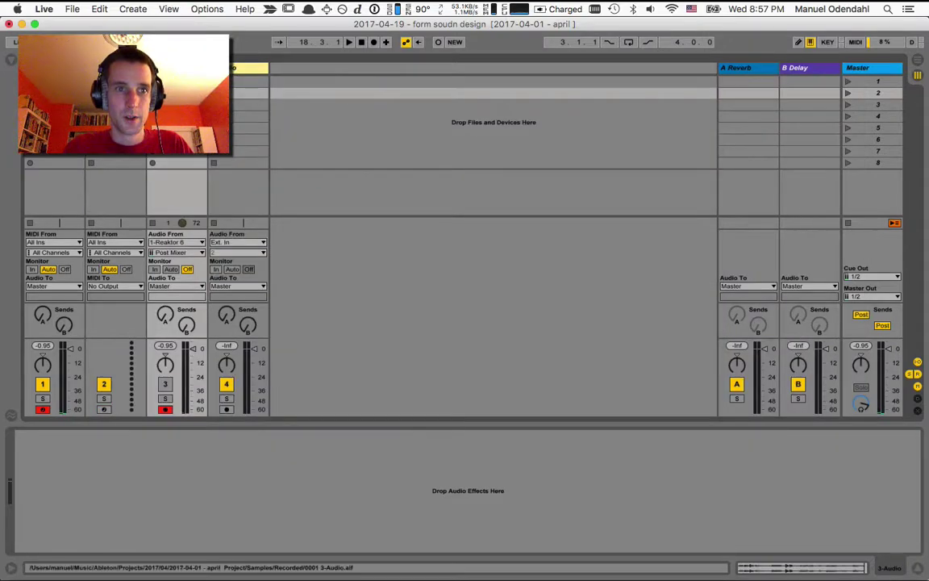
key("Tab")
left_click(186, 238)
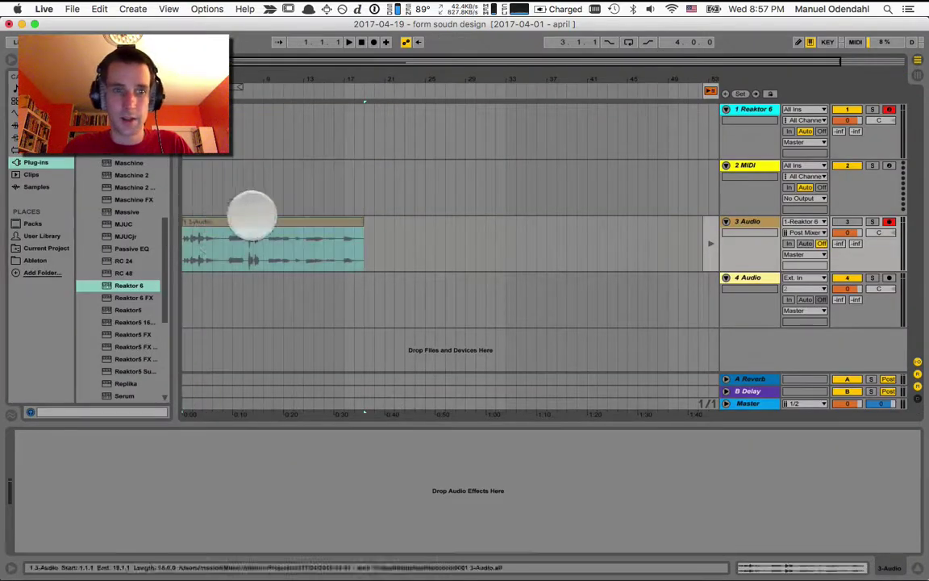
key("z")
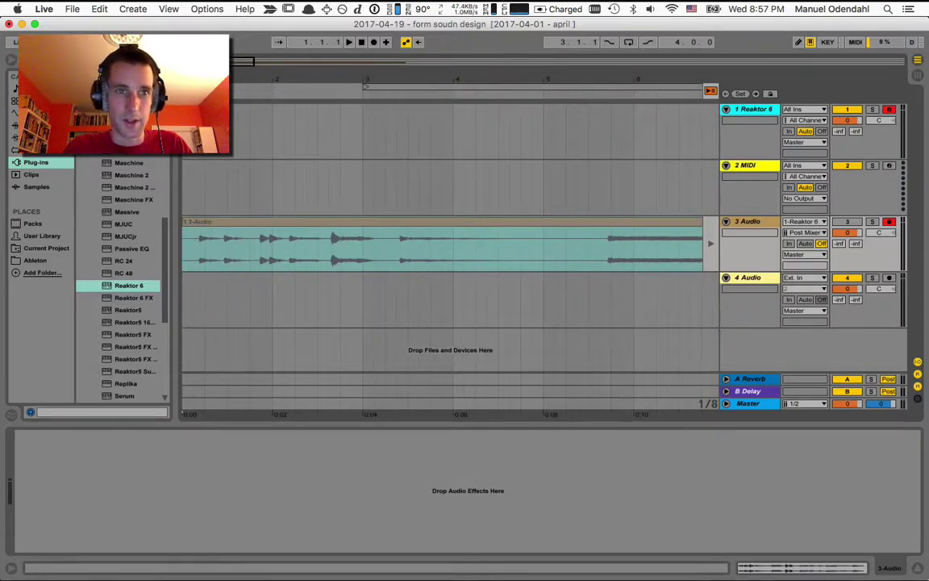
left_click(711, 93)
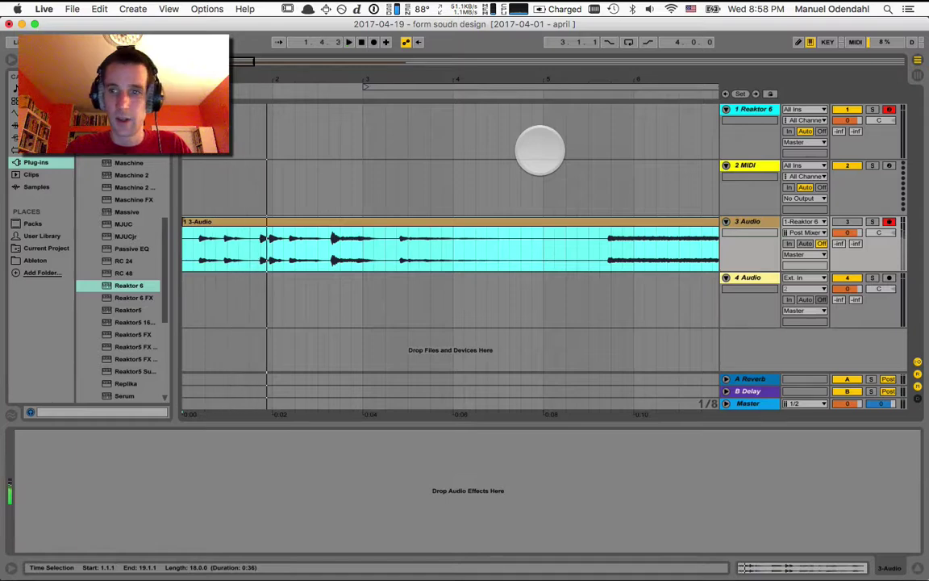
Step: Reactivate audio track 3 and play the start of the recorded audio
key("Tab")
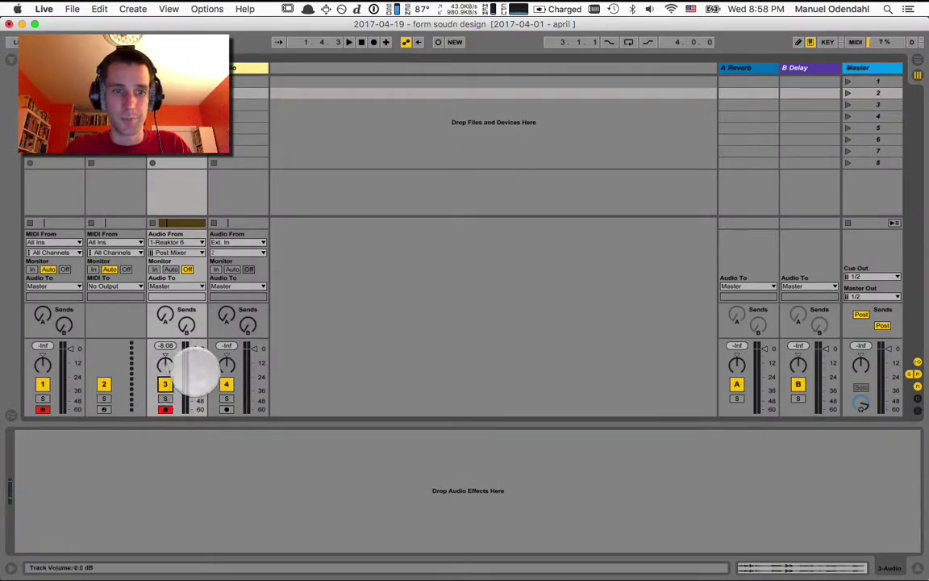
key("Tab")
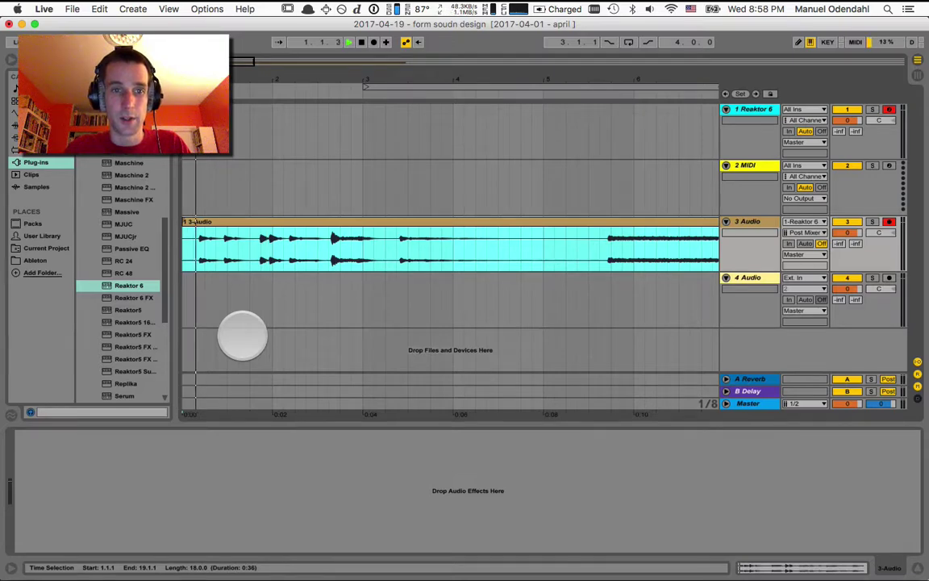
key("space")
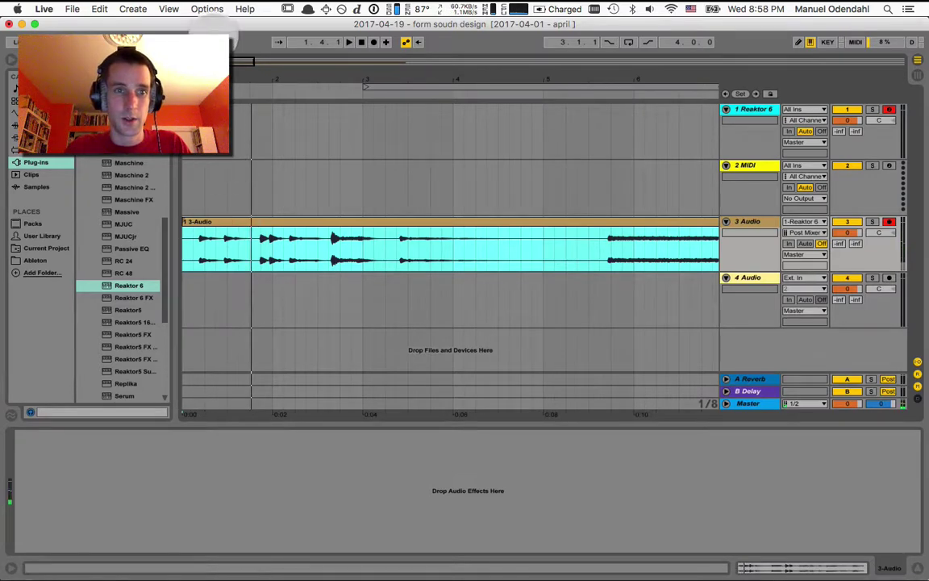
Step: Split out the hit from 1.1.4 to 1.2.4 as a clip named "2017-04-19 - boinkbass" and open its sample view
left_click_drag(201, 80, 211, 98)
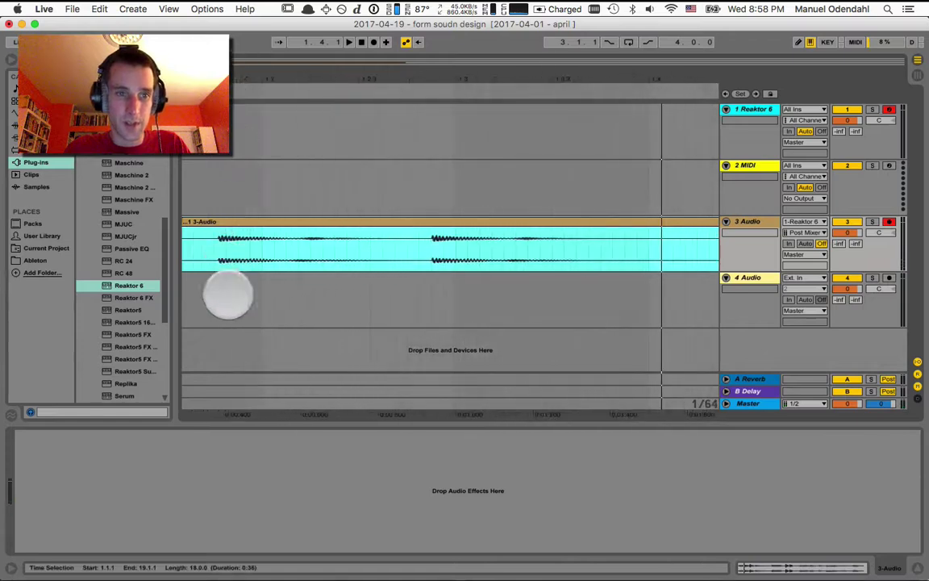
left_click(213, 246)
key("super+e")
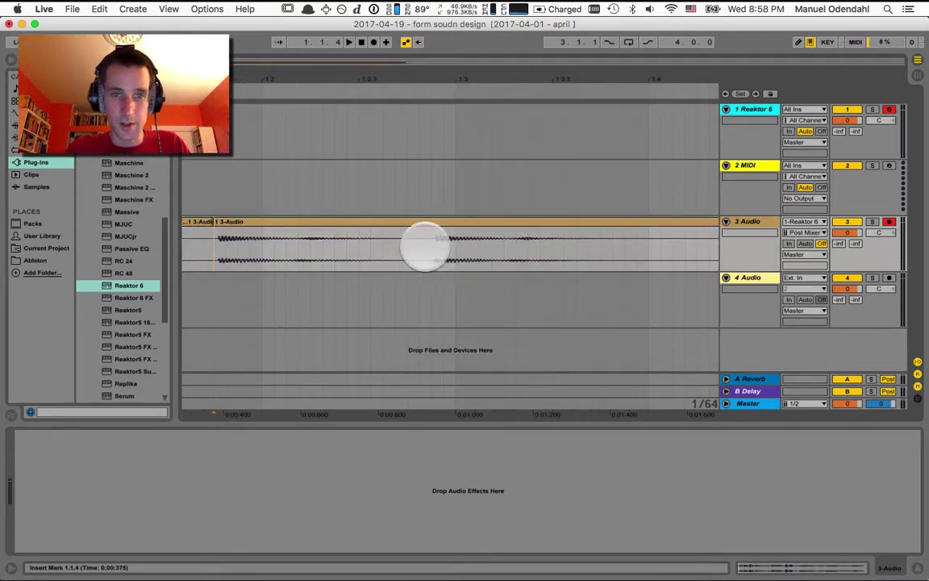
left_click(430, 248)
key("super+e")
left_click(219, 221)
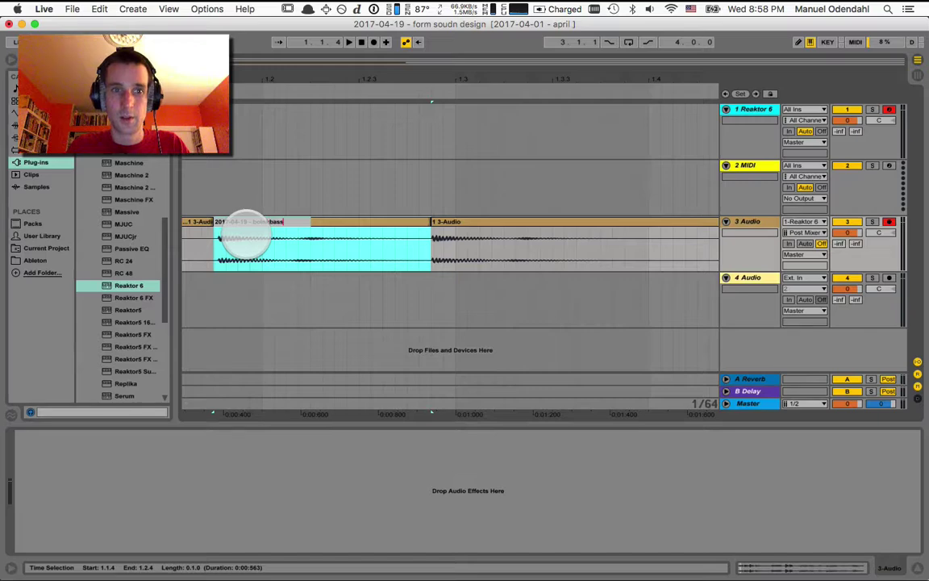
key("Return")
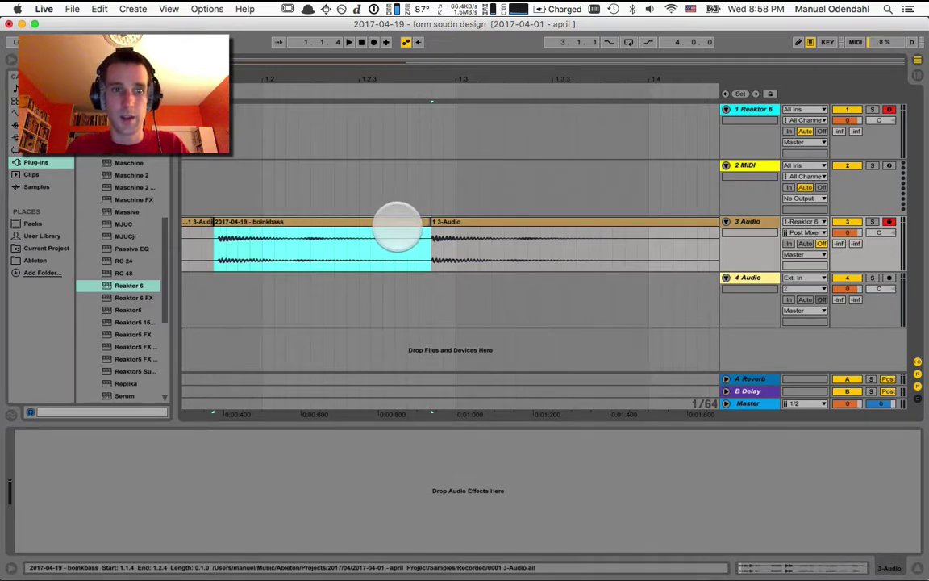
double_click(398, 226)
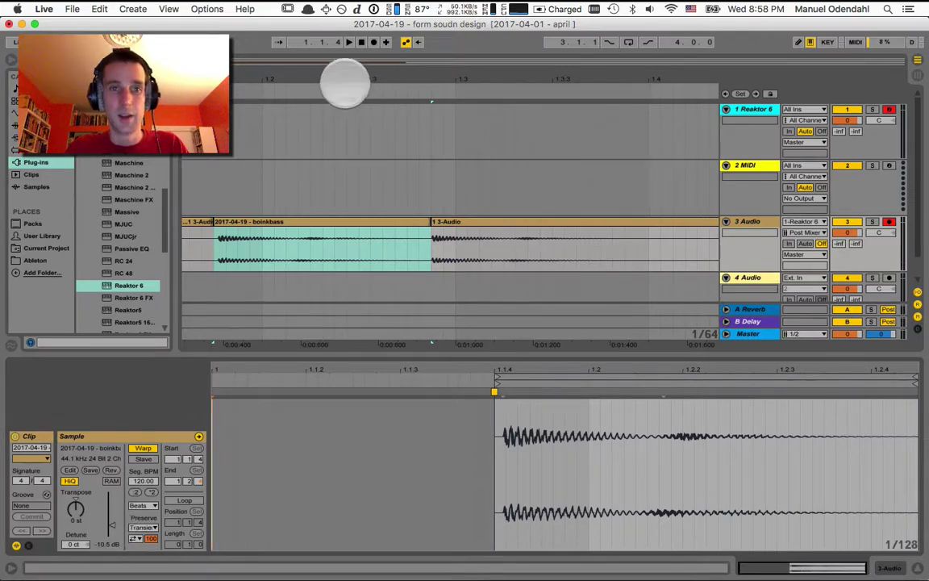
Step: Listen to the recording from 2.3.3 and from just before the long sustained sound after bar 5
left_click_drag(342, 83, 289, 72)
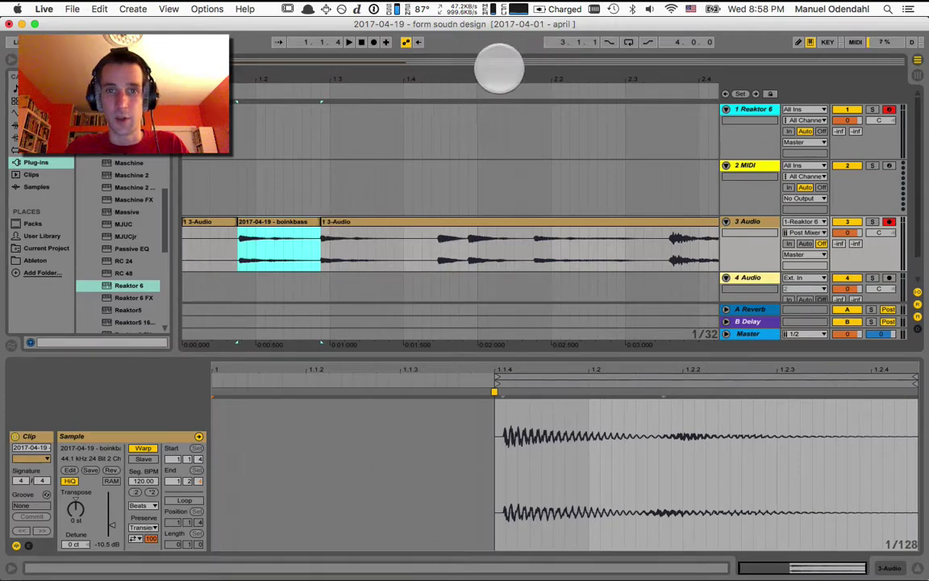
left_click_drag(499, 70, 400, 74)
left_click(547, 246)
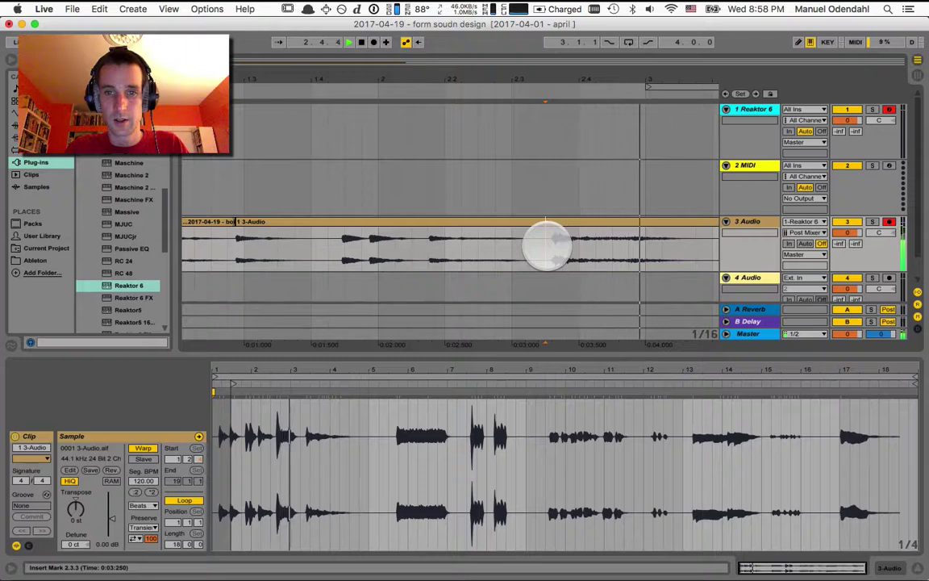
left_click_drag(530, 69, 531, 49)
scroll(363, 242, "left", 3)
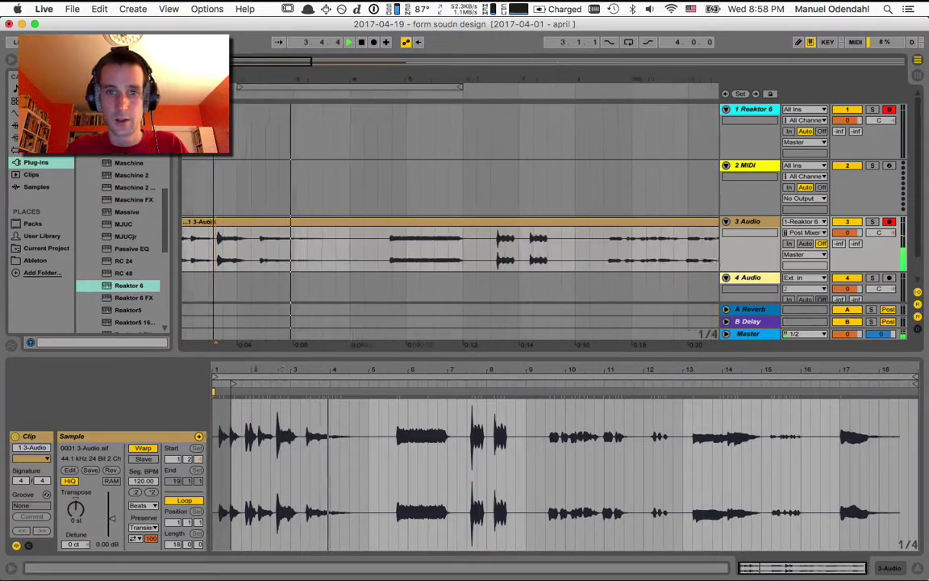
left_click(436, 246)
key("space")
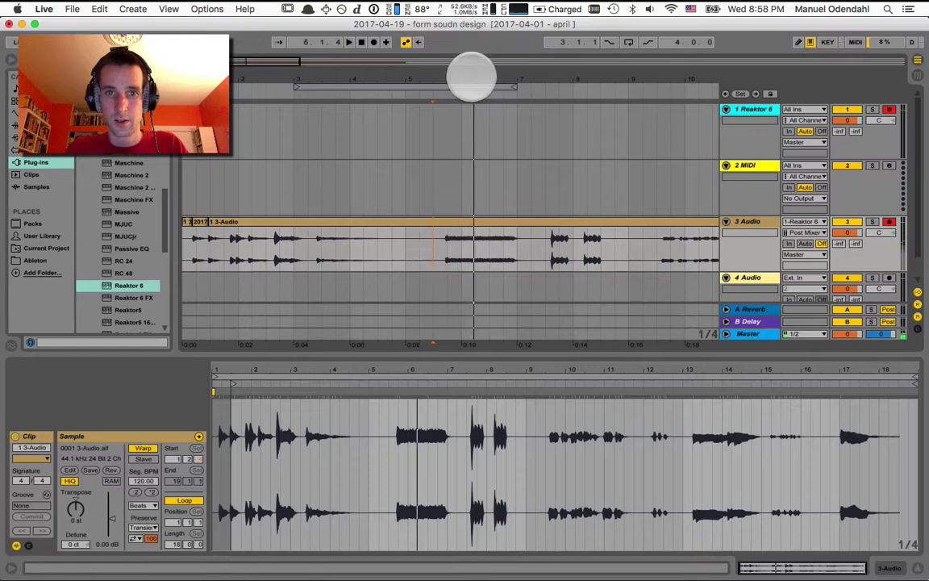
Step: Split the recording at 5.3.4 and 7.1.1 to isolate the long sustained sound as its own clip
left_click_drag(473, 77, 288, 327)
left_click(334, 255)
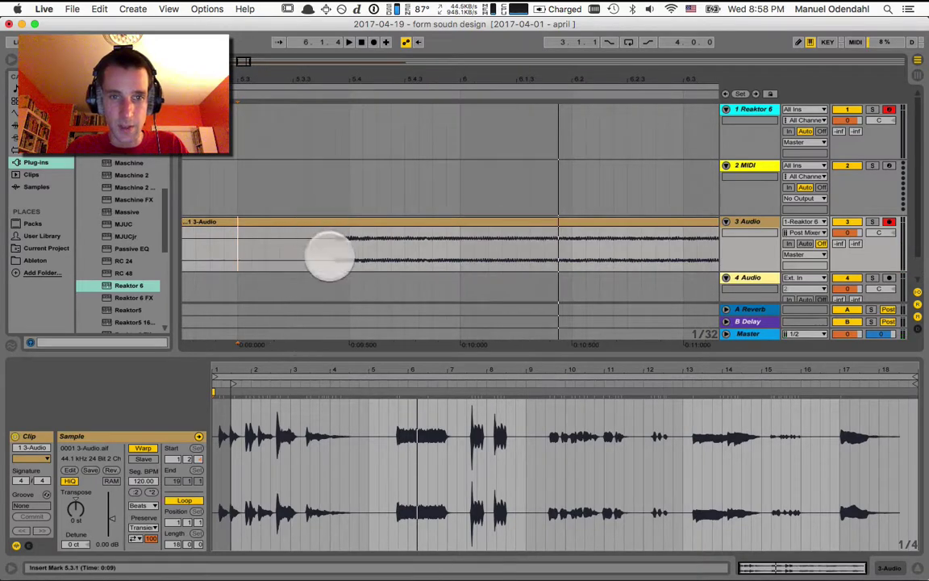
key("super+e")
left_click_drag(408, 76, 407, 56)
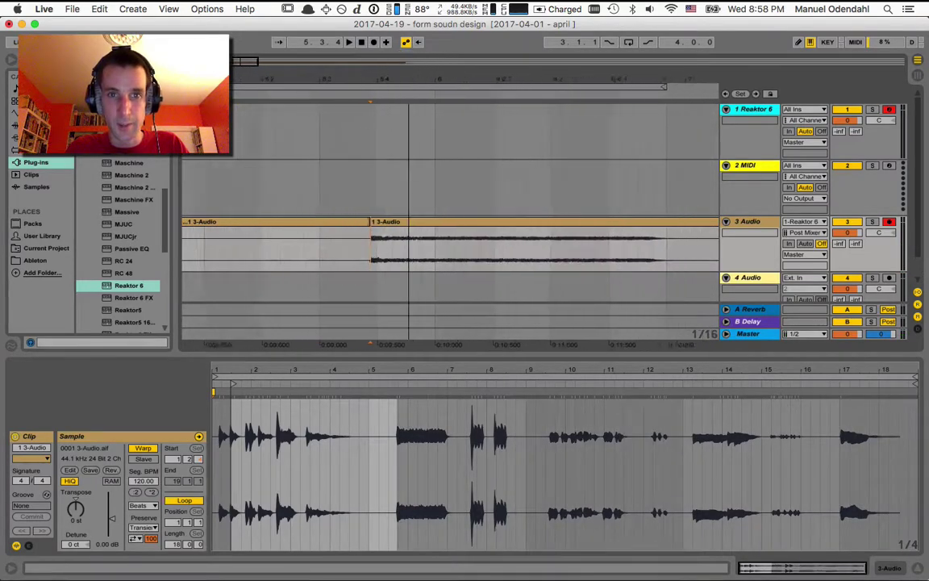
left_click(569, 242)
key("super+e")
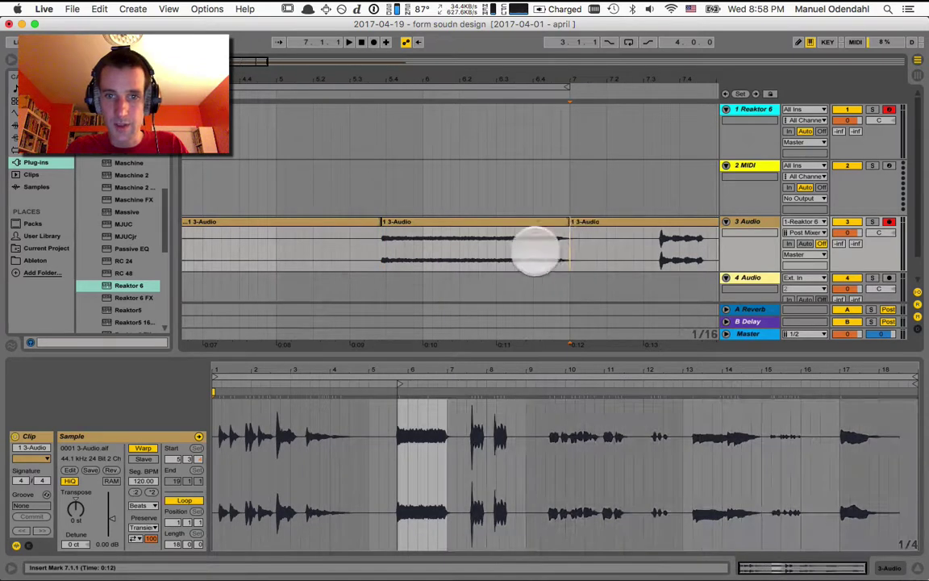
Step: Name the isolated sustained sound clip "2017-04-19 - worrrngl" and consolidate it into its own audio file
left_click(472, 221)
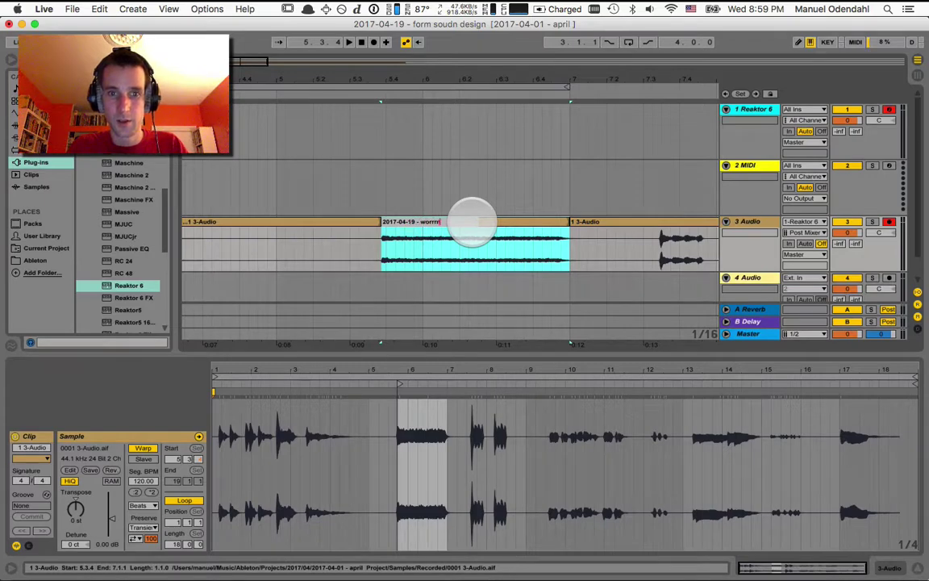
type("ngl")
key("Return")
key("super+j")
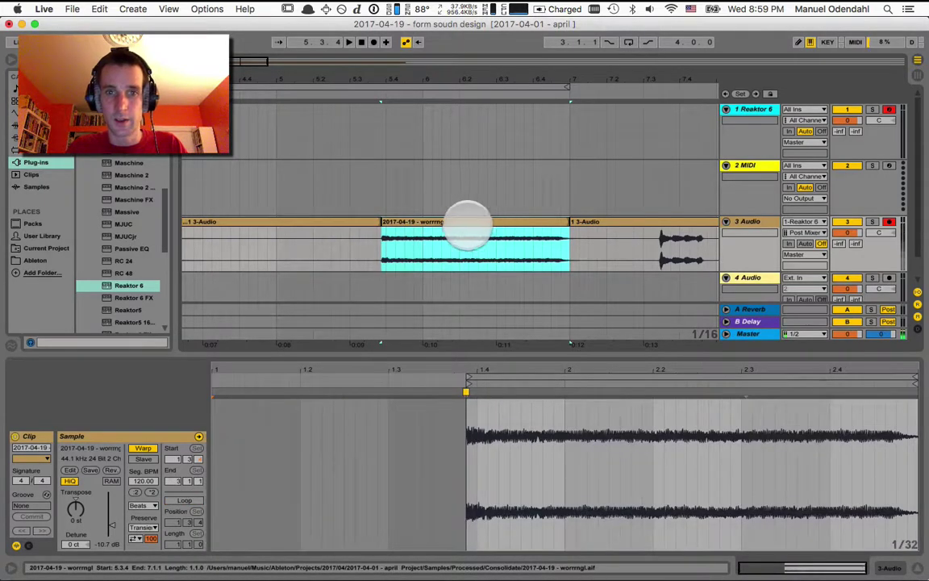
Step: Reveal the consolidated worrrngl clip in Finder and select both the worrrngl and boinkbass .aif files
right_click(461, 222)
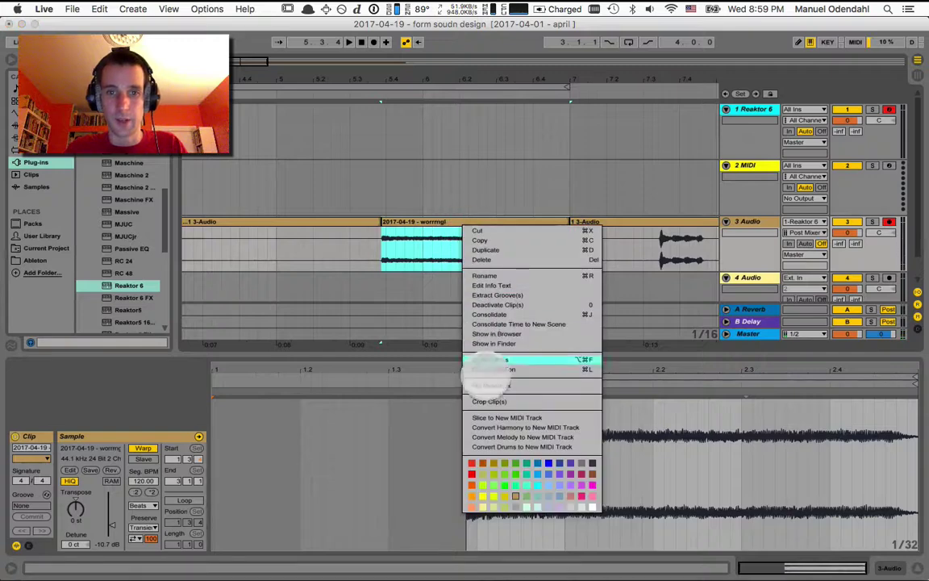
left_click(499, 344)
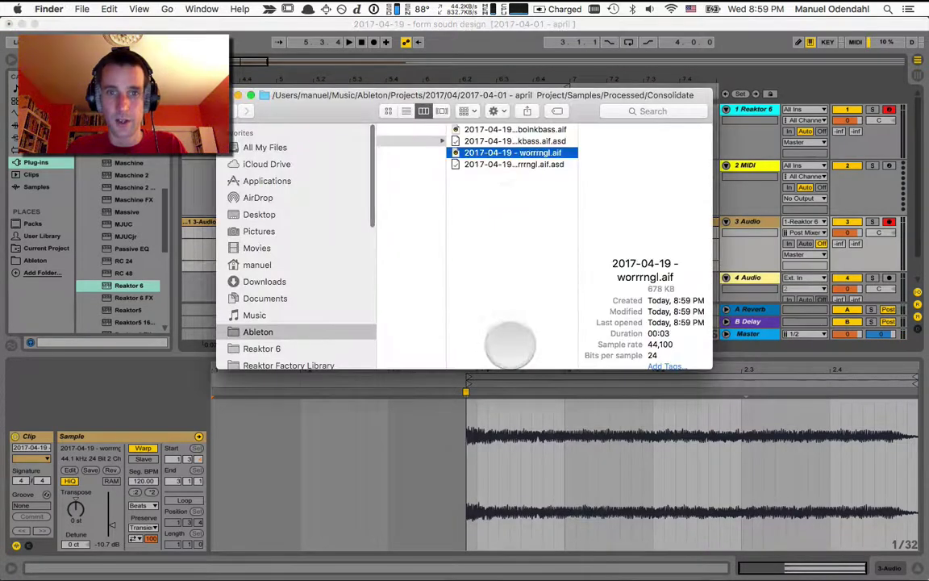
left_click(500, 130, "super")
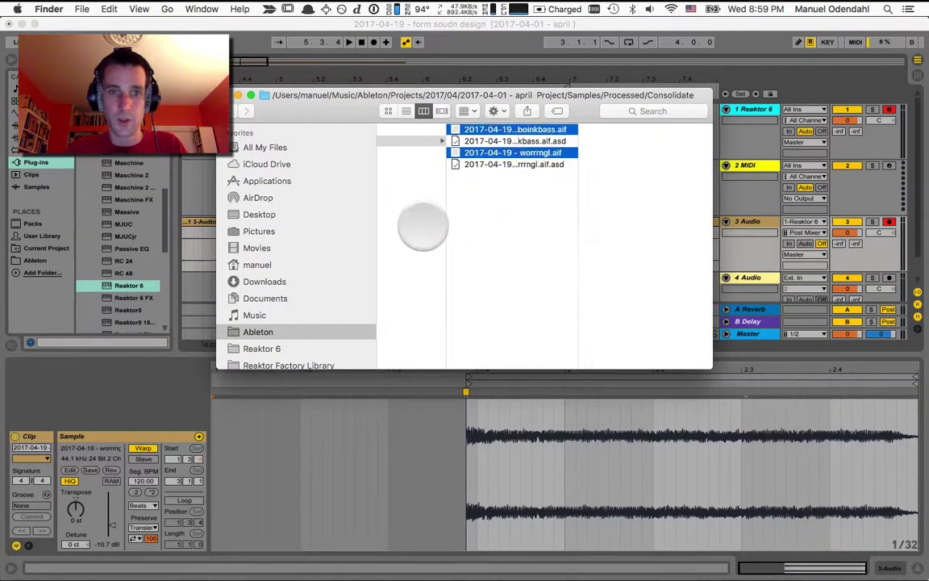
Step: Copy the two selected samples into the Maschine 2/Samples/Form one shots folder opened in a second Finder window
key("super+n")
left_click(62, 311)
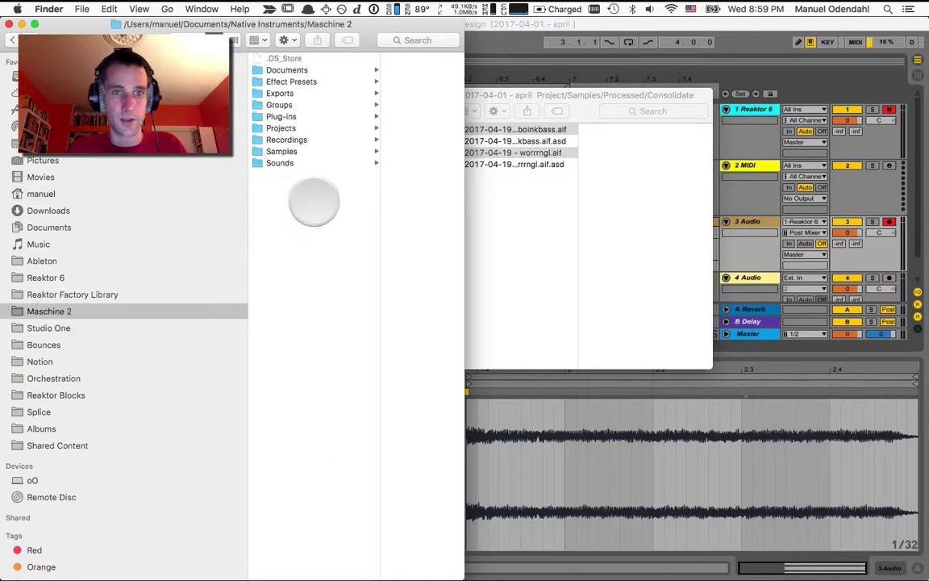
left_click(287, 151)
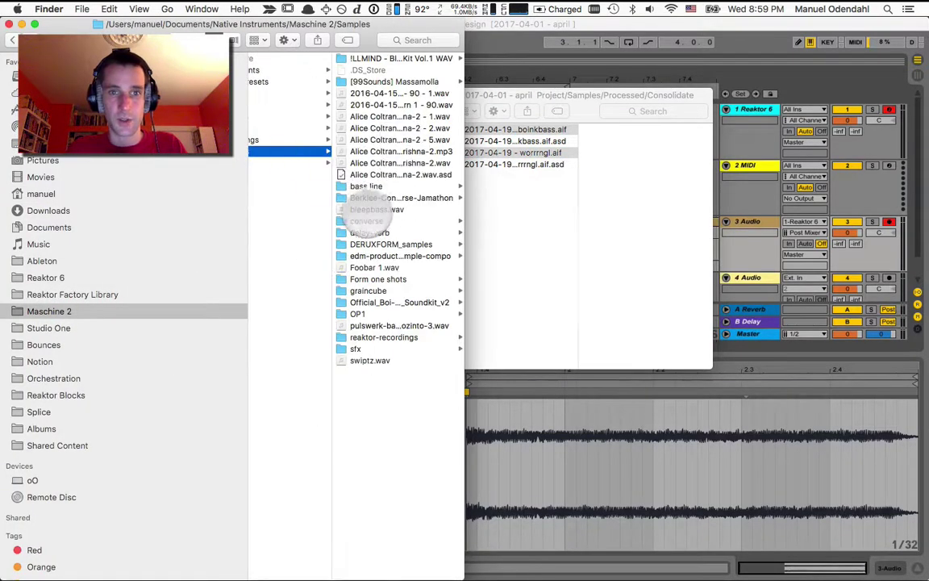
left_click(371, 243)
scroll(312, 218, "left", 5)
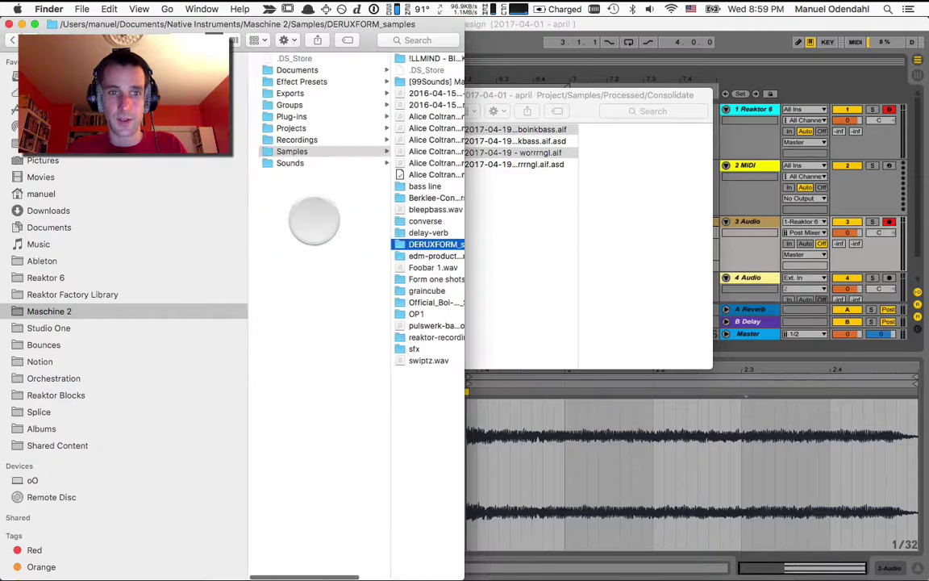
scroll(307, 224, "right", 3)
key("Down")
key("Down")
key("Down")
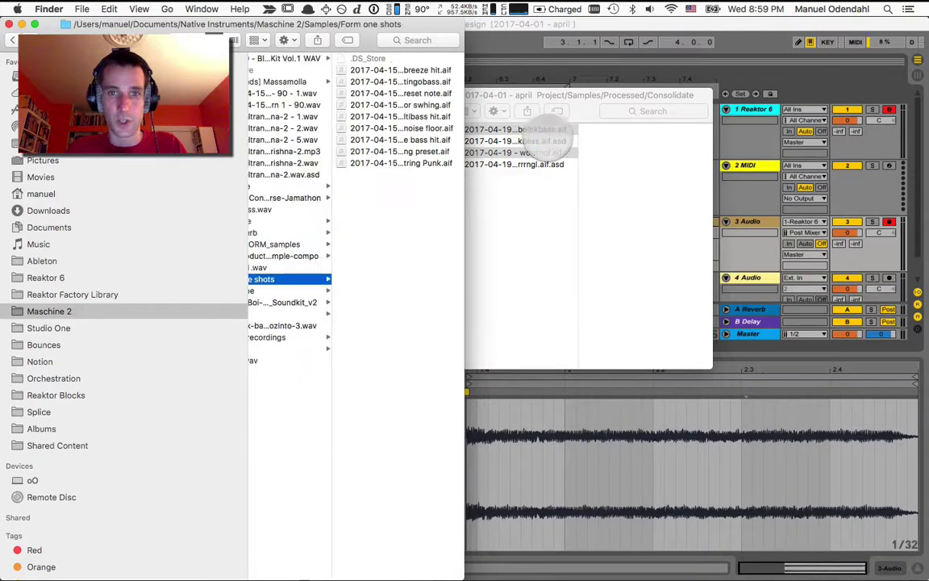
left_click_drag(539, 152, 380, 303)
Step: Switch back to Ableton Live, show the Reaktor 6 plug-in window and confirm a reset of the FORM sound
left_click(563, 471)
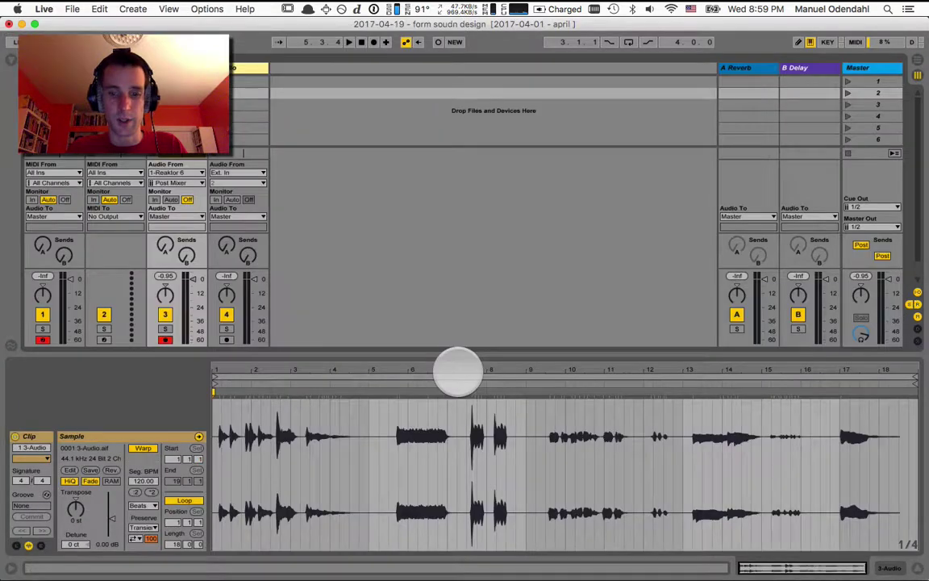
key("super+alt+p")
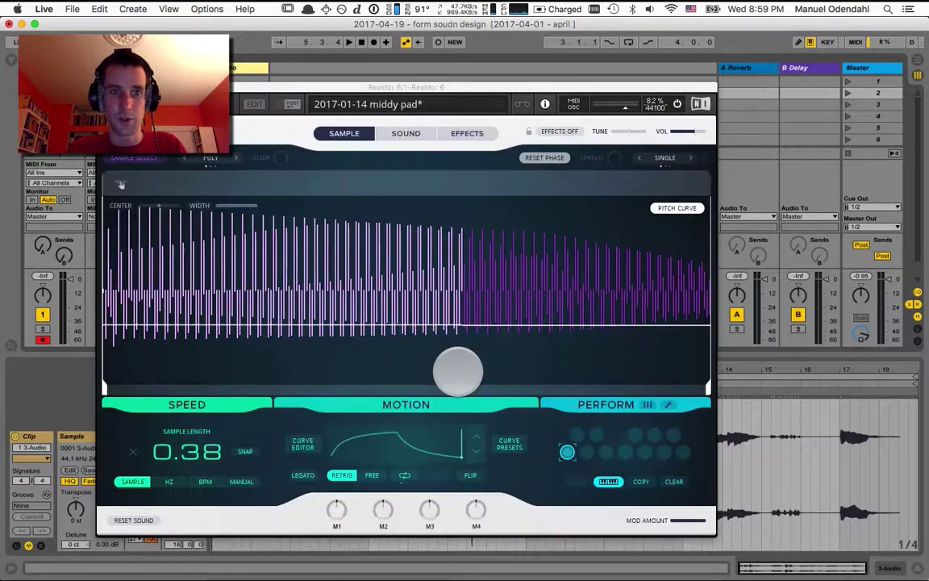
left_click(137, 520)
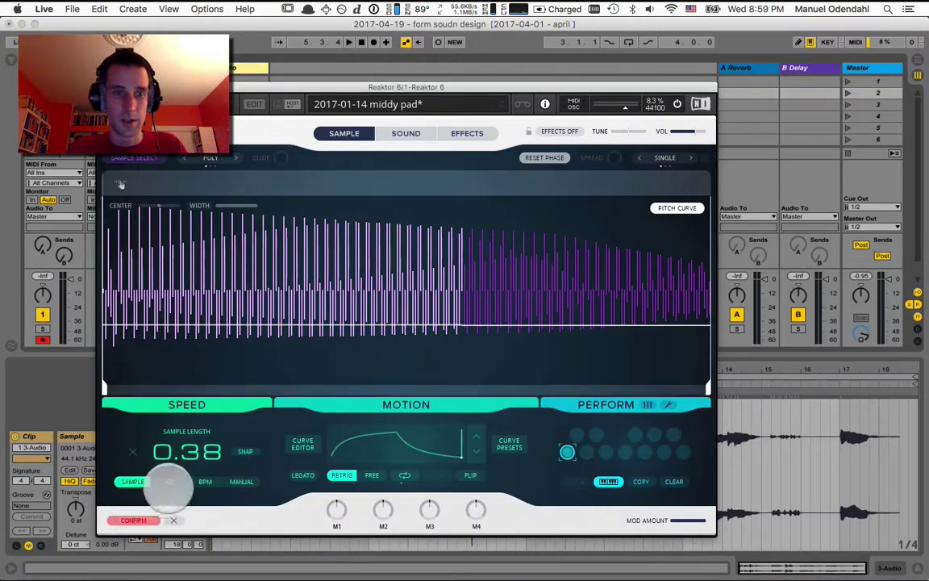
left_click(146, 519)
Step: Bring "2017-04-19 - worrrngl.aif" from the Form one shots folder into FORM's sample selection
left_click(134, 158)
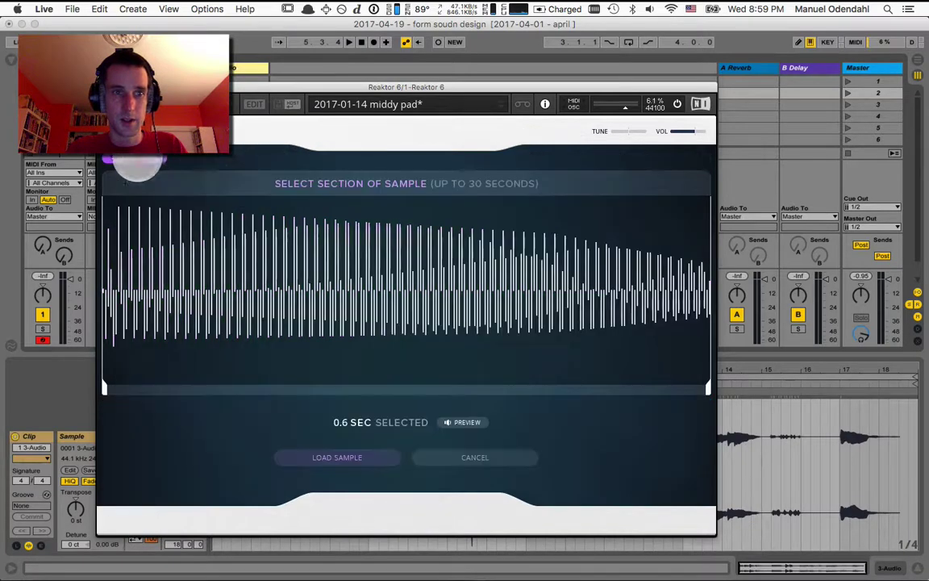
key("super+Tab")
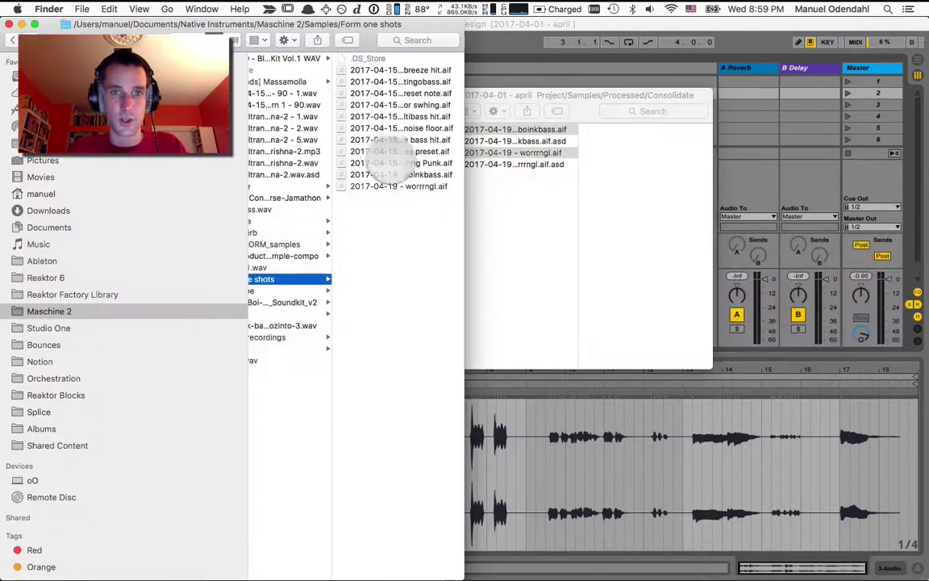
left_click(400, 186)
left_click_drag(277, 193, 419, 290)
key("super+Tab")
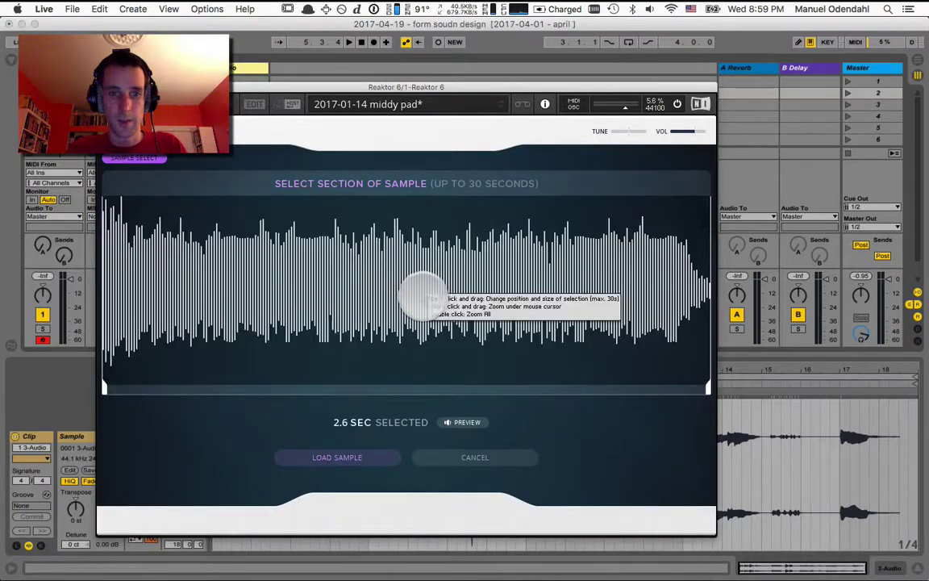
Step: Preview the full worrrngl sample selection and load it into FORM
left_click(457, 422)
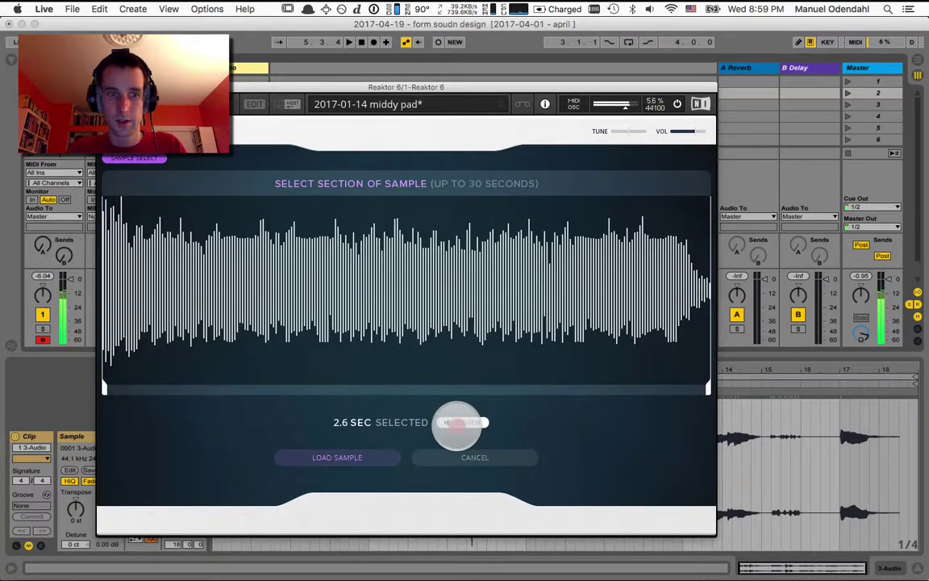
left_click(458, 422)
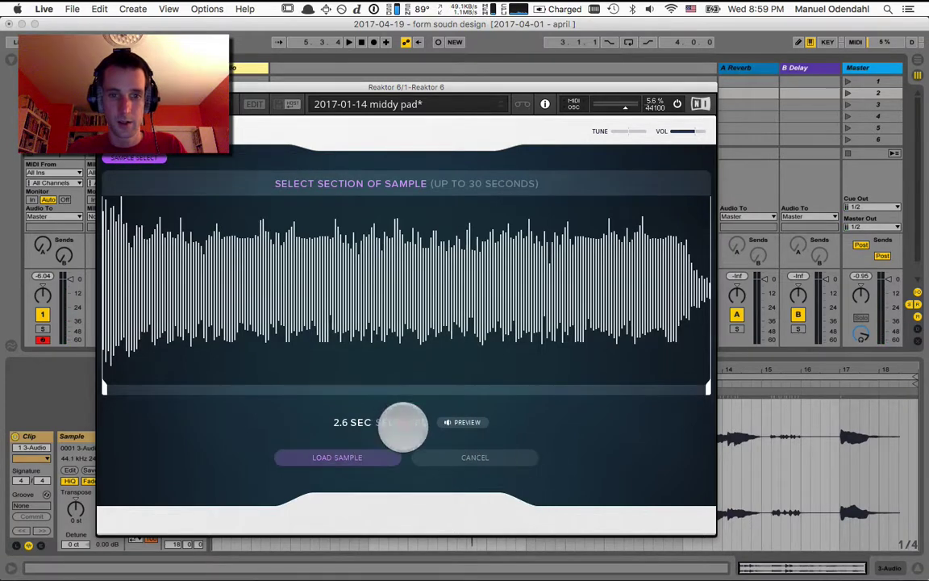
left_click(394, 458)
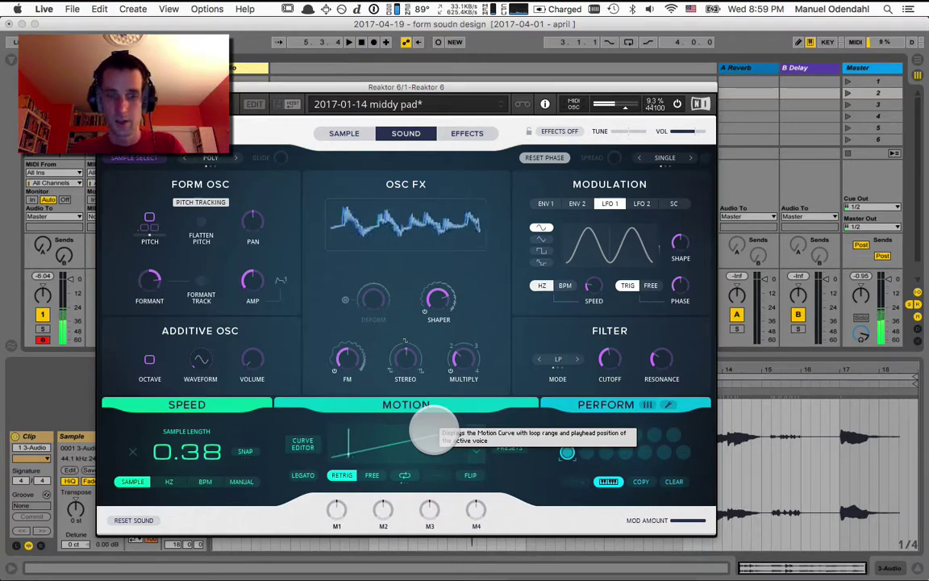
Step: Adjust the listening level, raising FORM's output volume slightly, and reset the sound settings to their defaults
key("XF86AudioLowerVolume")
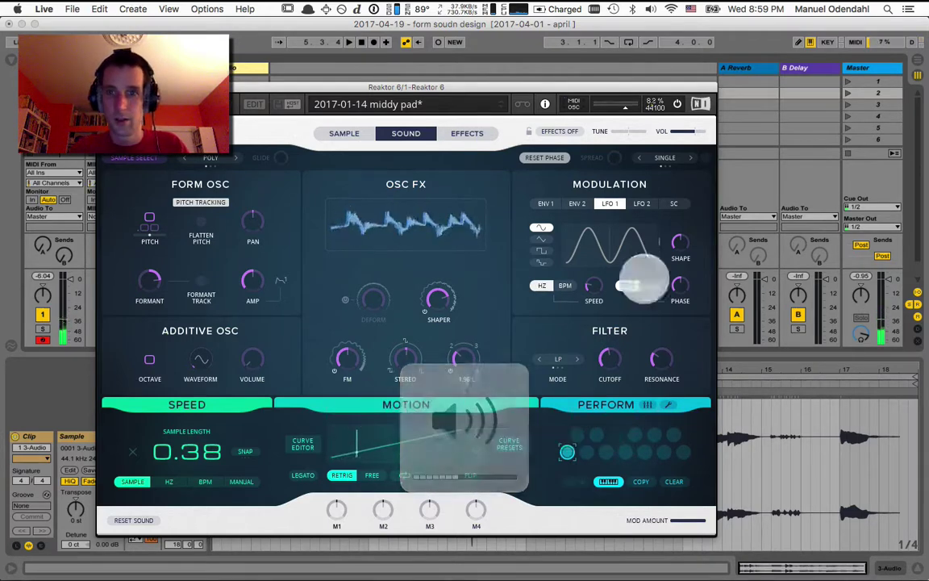
left_click_drag(692, 133, 702, 133)
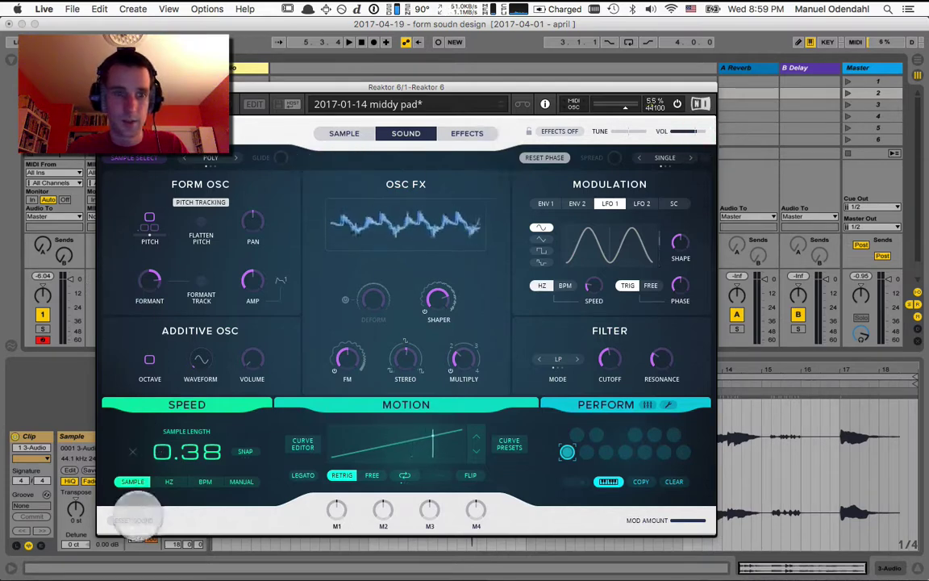
left_click(137, 520)
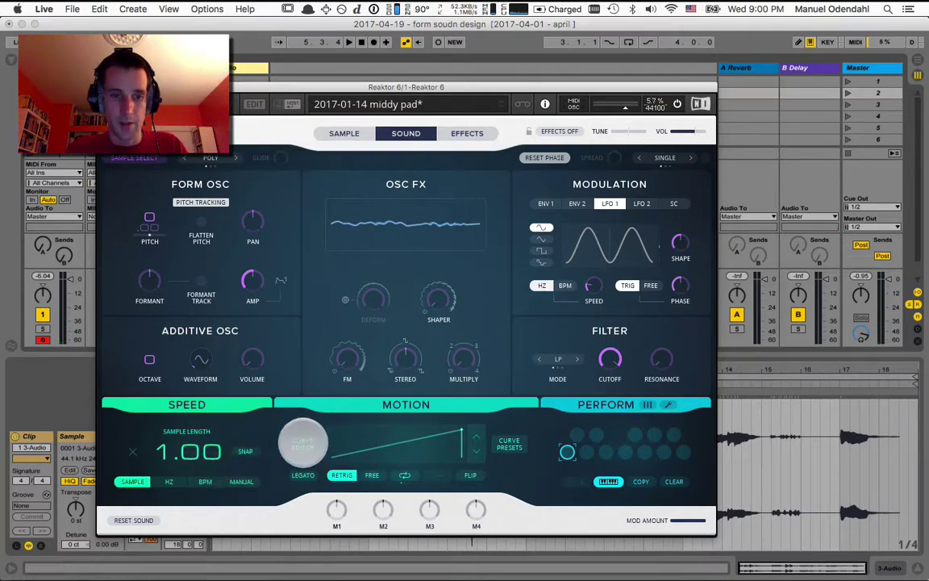
Step: Open FORM's motion curve editor, shorten the single segment to a length of 0.31 and insert another segment after it
left_click(302, 443)
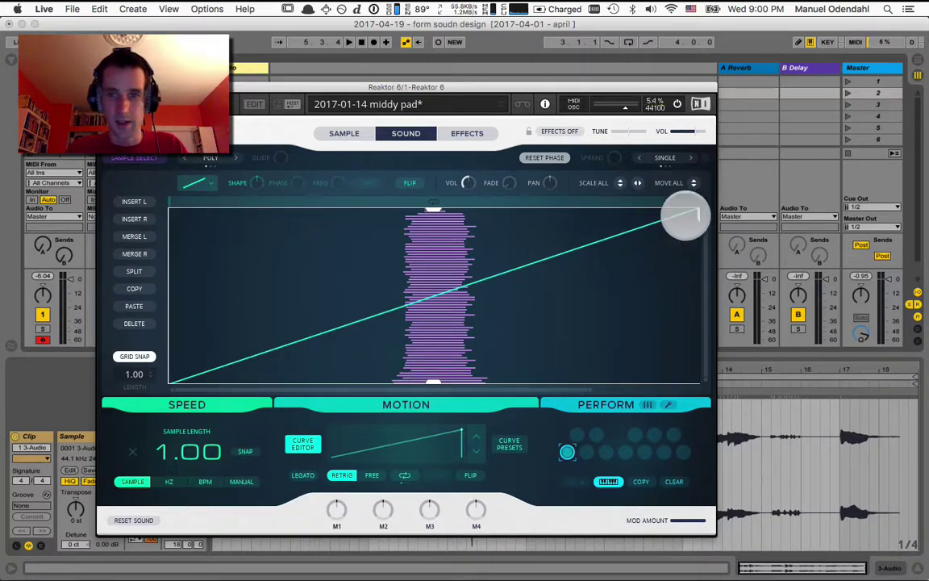
mouse_move(698, 216)
left_mouse_down()
mouse_move(446, 245)
mouse_move(256, 246)
left_mouse_up()
left_click(135, 220)
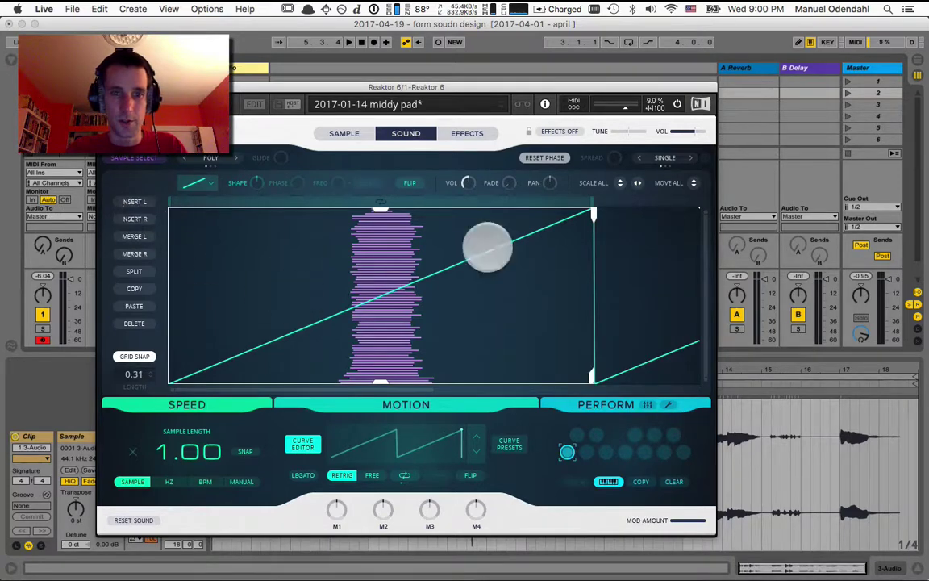
Step: Shorten the first motion segment to a length of 0.25 and give the second segment the flat line shape
left_click_drag(429, 386, 726, 395)
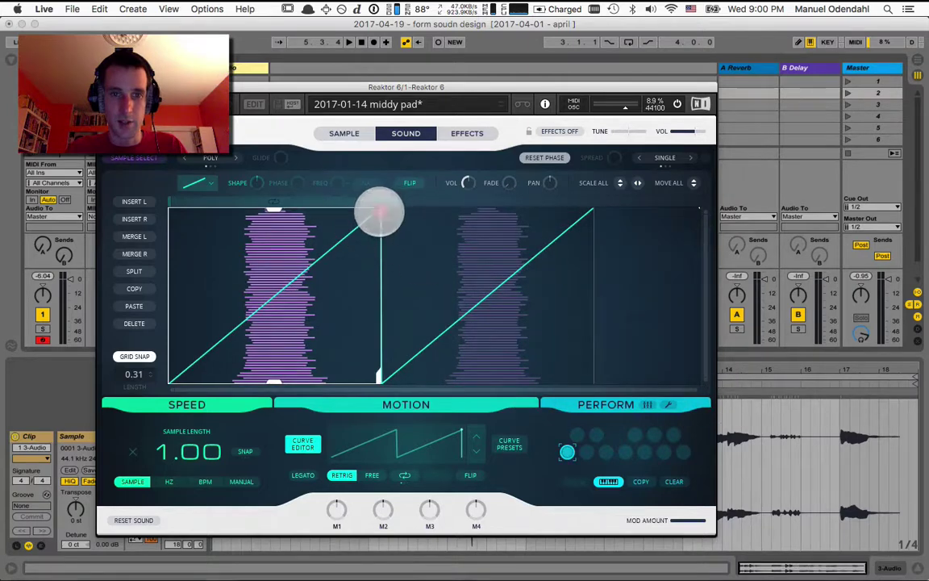
left_click_drag(376, 210, 295, 208)
left_click(414, 329)
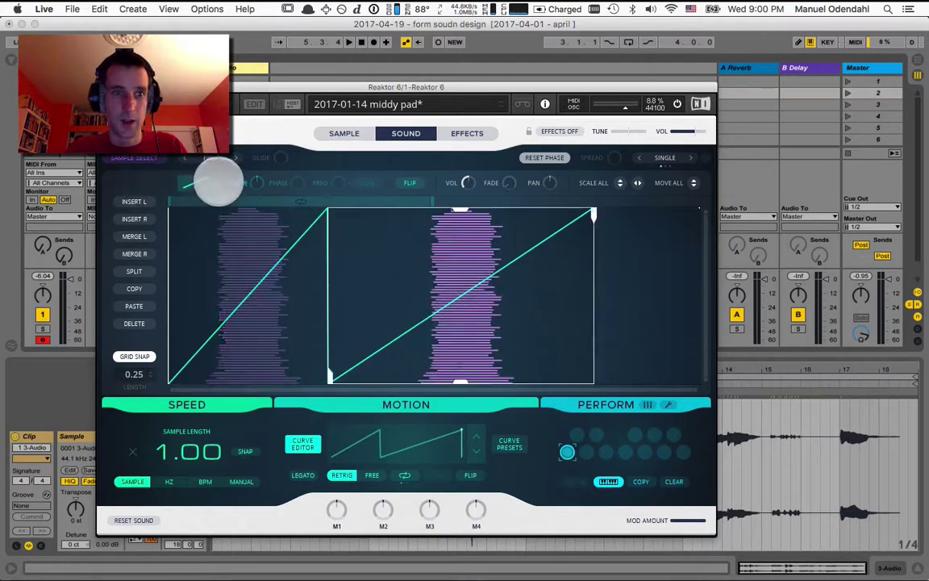
left_click(211, 182)
left_click(199, 211)
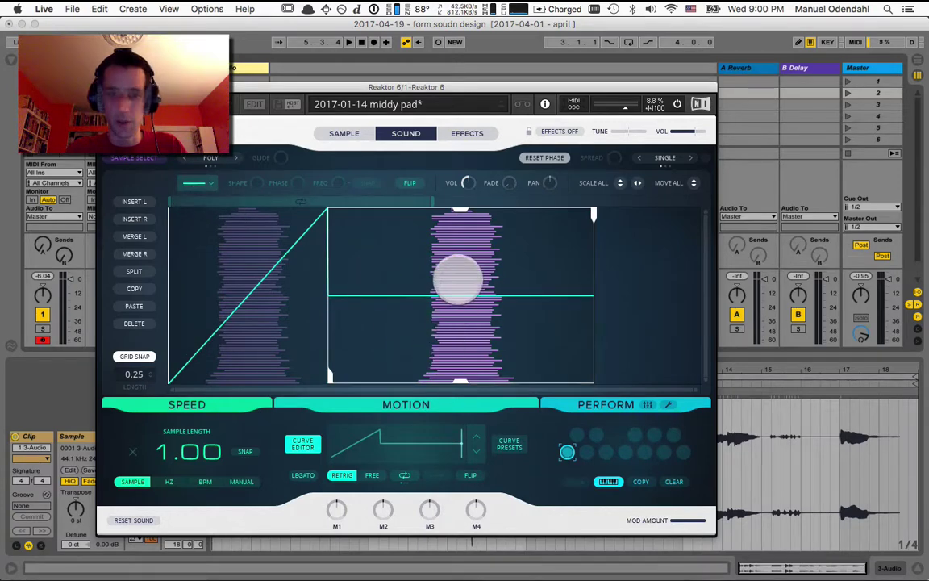
Step: Limit the first segment to the lower half of the sample so it meets the flat line, and bend its ramp into an upward-accelerating curve
left_click(263, 267)
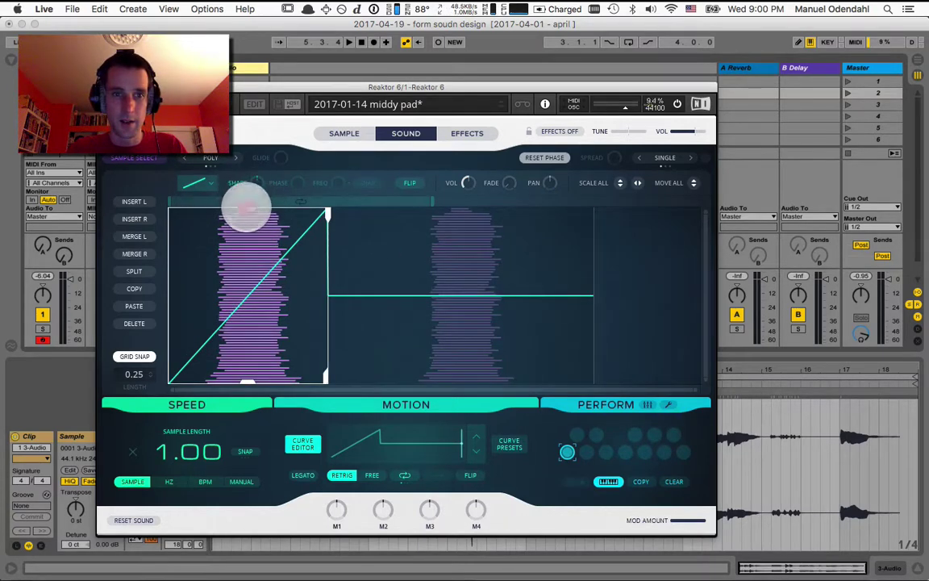
mouse_move(245, 268)
left_mouse_down()
mouse_move(246, 209)
mouse_move(251, 293)
mouse_move(269, 342)
mouse_move(223, 339)
left_mouse_up()
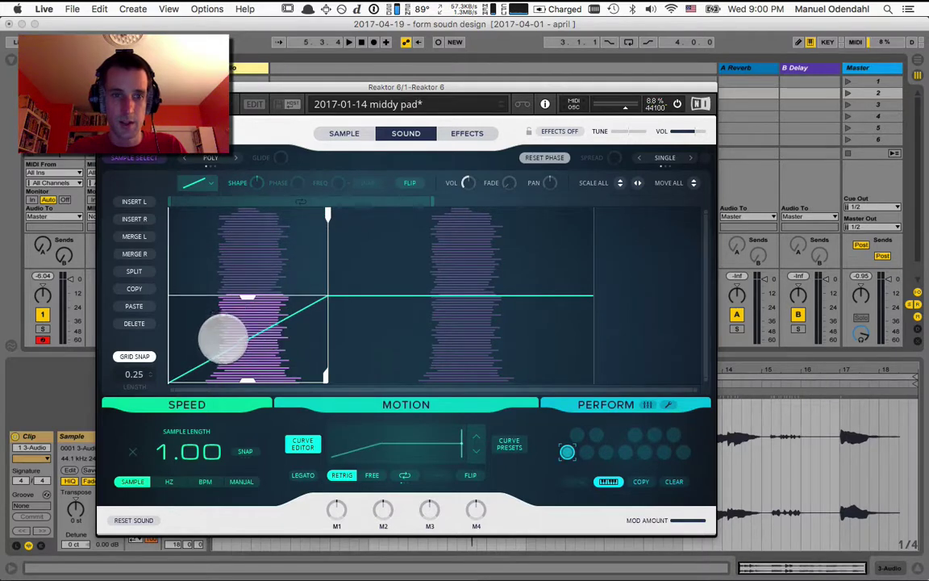
left_click_drag(261, 179, 258, 211)
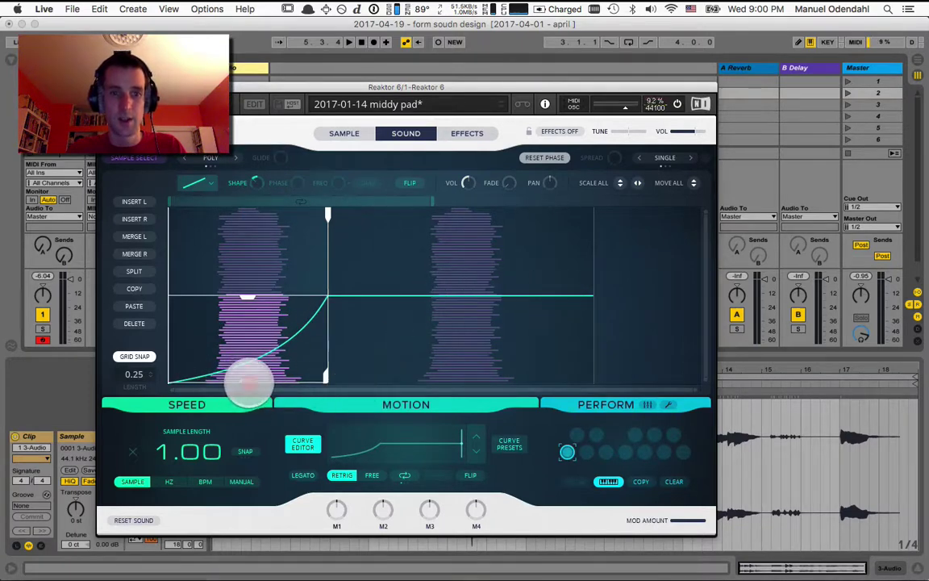
left_click_drag(248, 382, 252, 396)
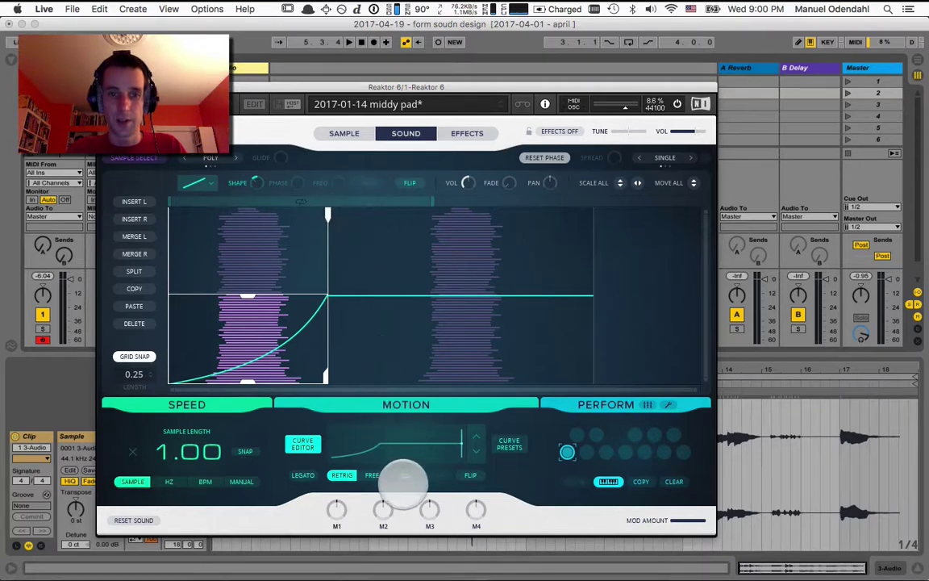
Step: Enable looping of the motion curve and set the loop range to cover only the flat second segment
left_click(404, 475)
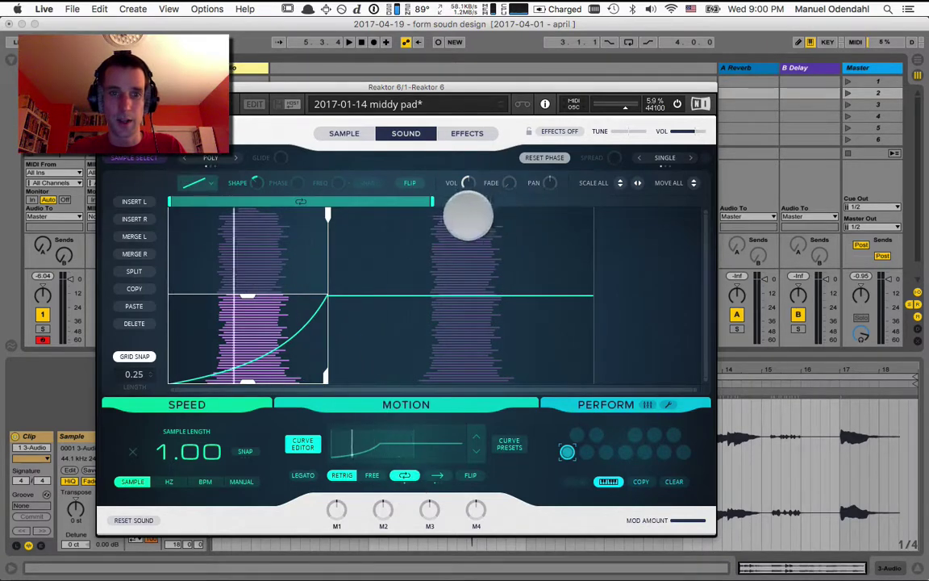
left_click_drag(434, 200, 603, 205)
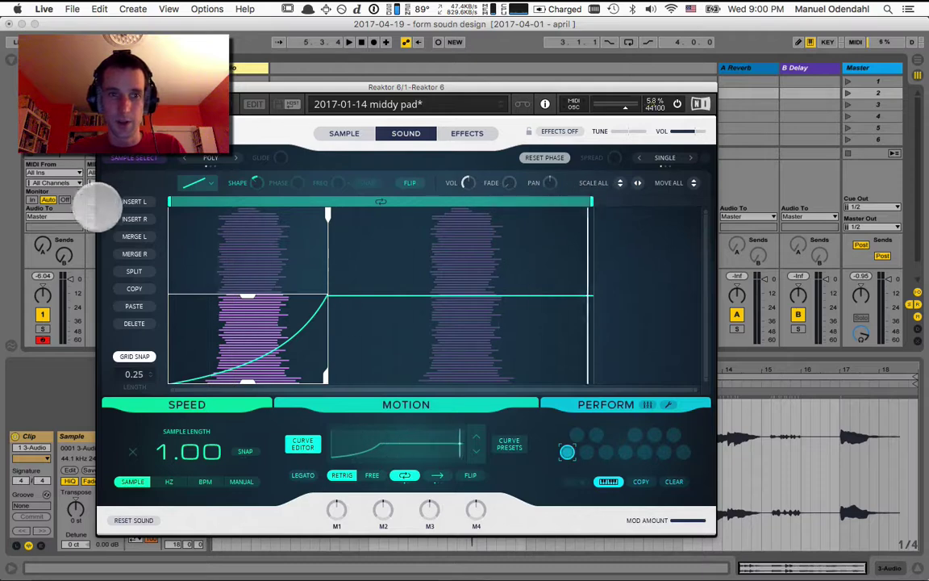
left_click_drag(169, 200, 325, 205)
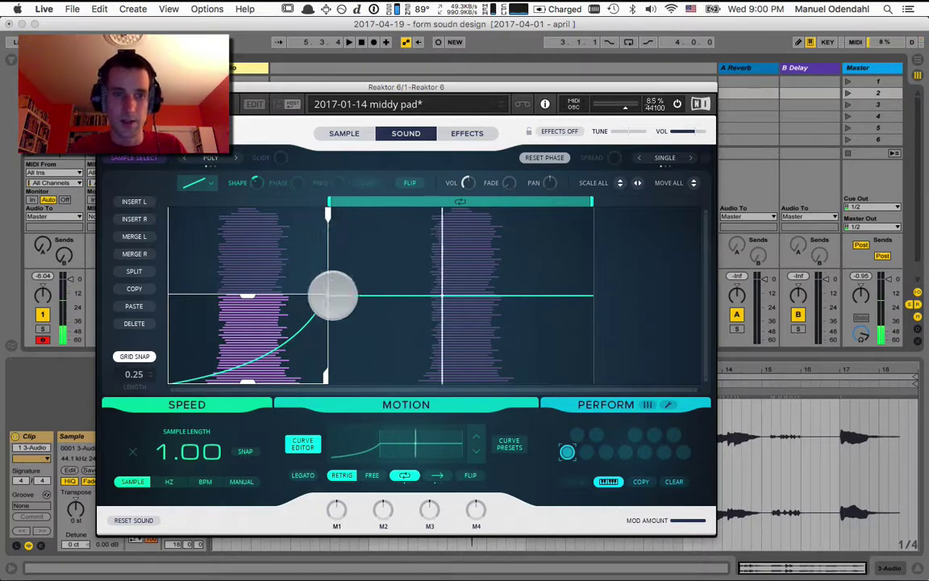
Step: Change the first motion segment's curve shape to the triangle
left_click(210, 182)
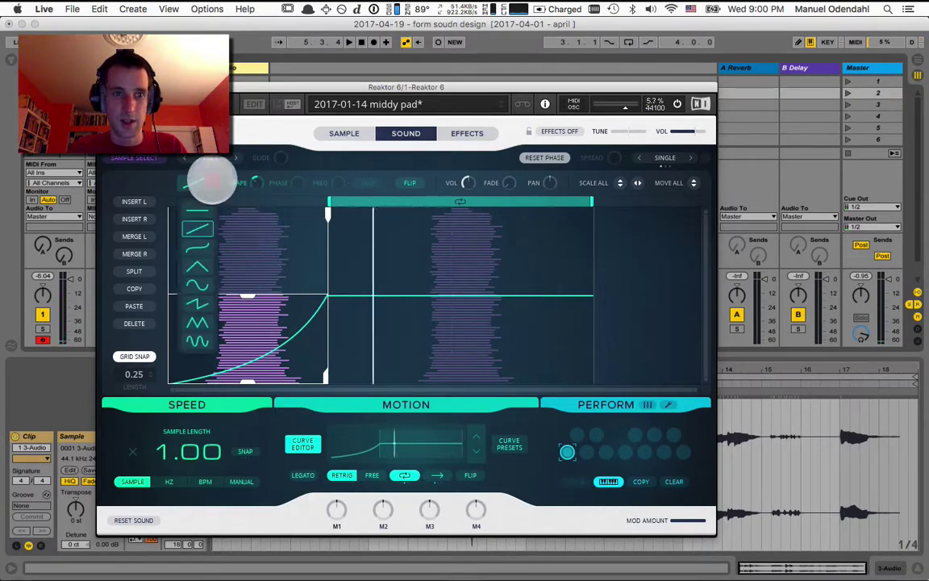
left_click(205, 266)
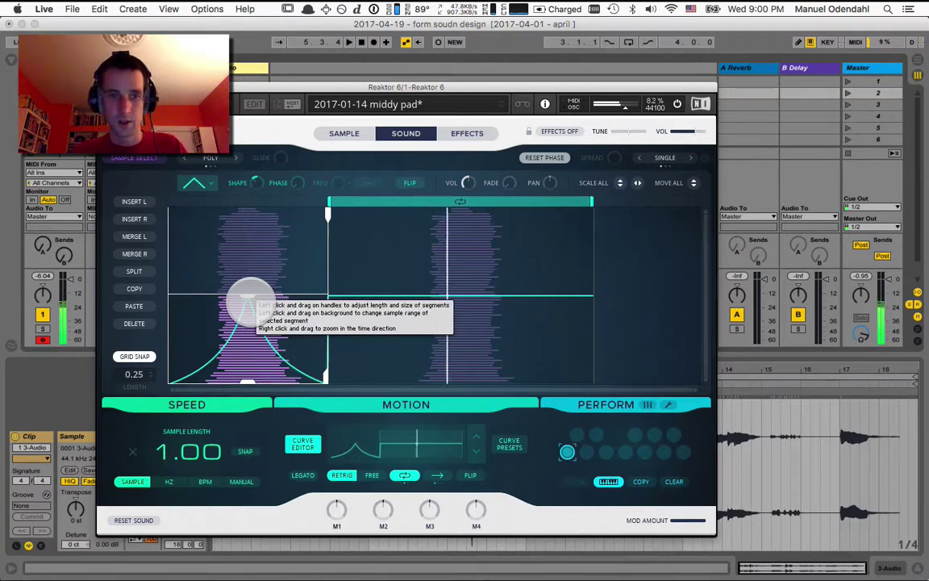
Step: Shift the first motion segment's range up to the middle of the sample and lengthen the segment
left_click_drag(250, 301, 249, 261)
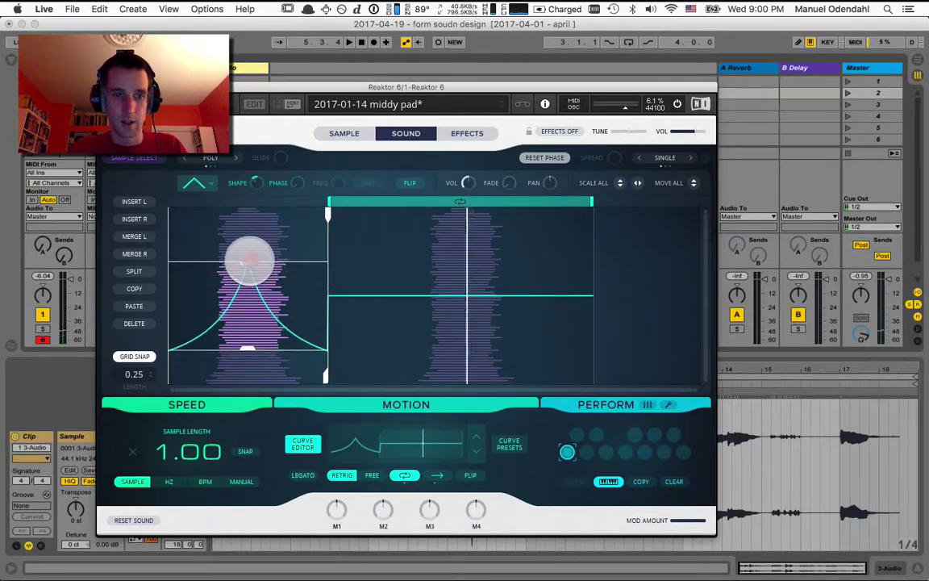
left_click_drag(327, 377, 394, 386)
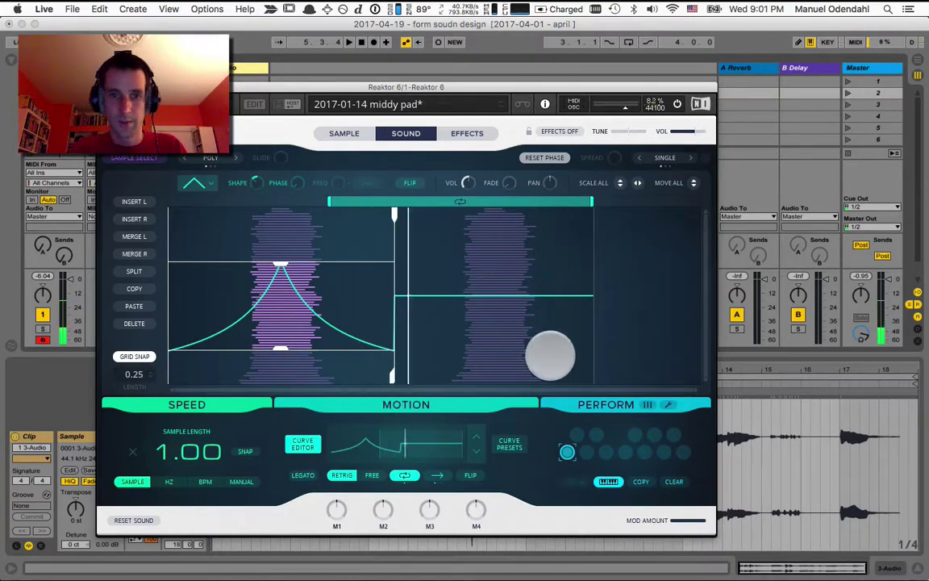
Step: Give the second motion segment the S-curve shape and limit its range to a narrow band starting at the first segment's end level
left_click(545, 347)
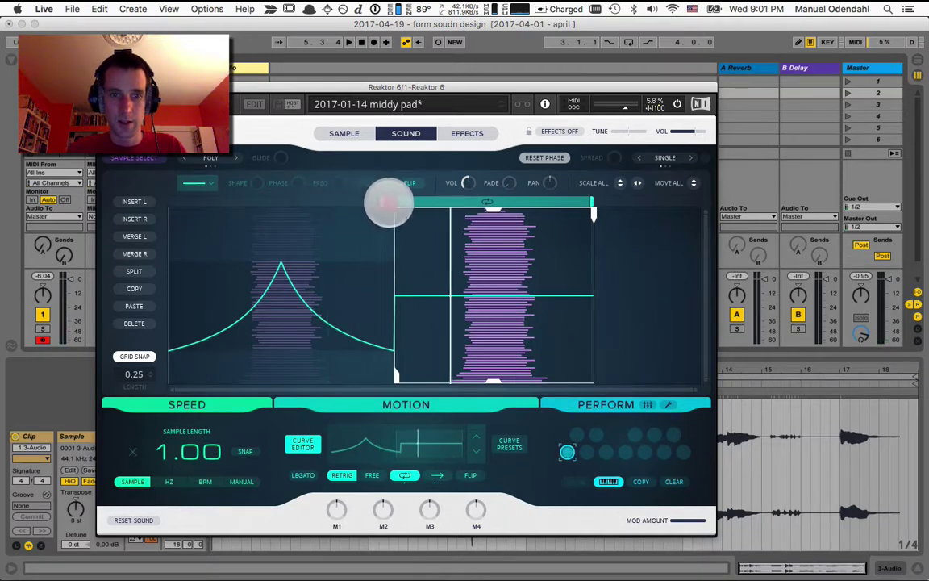
left_click(199, 182)
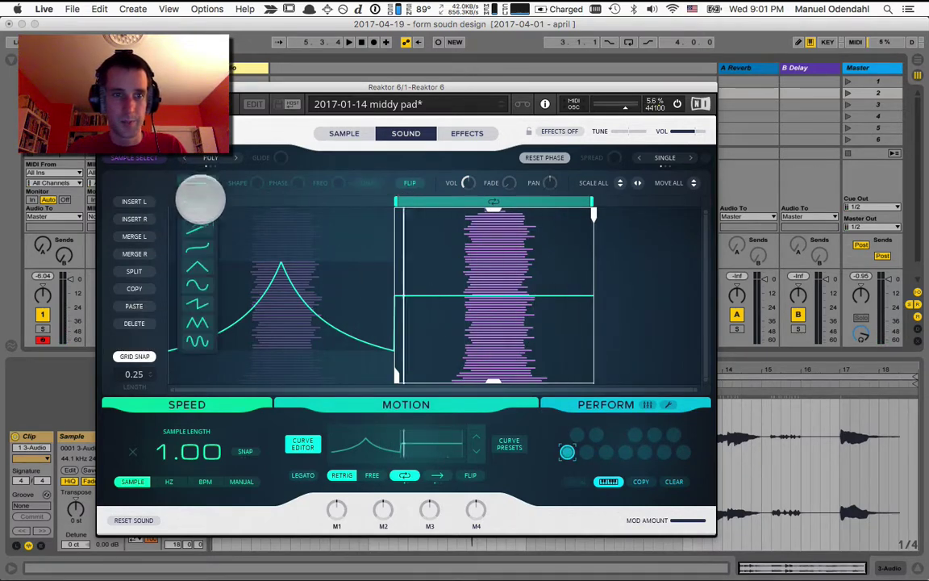
left_click(202, 242)
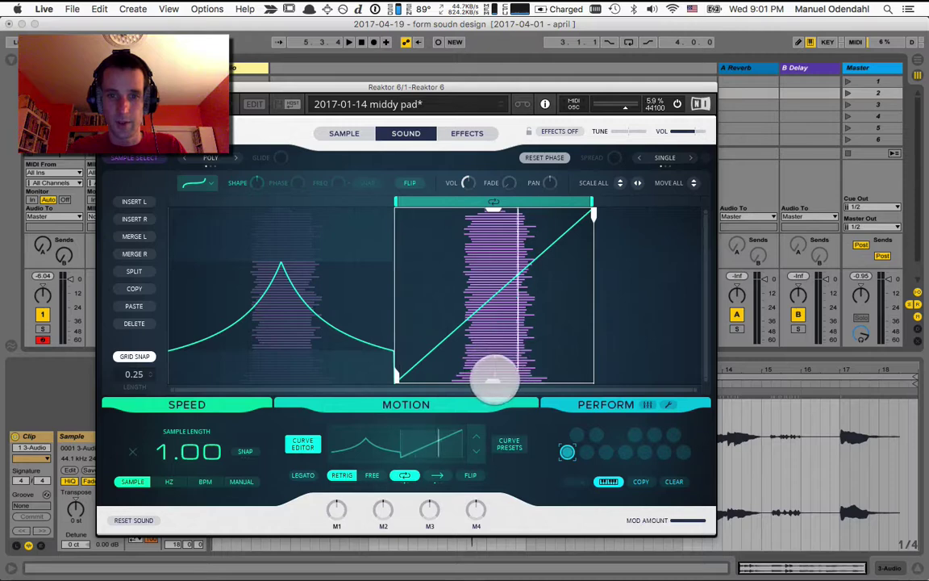
left_click_drag(494, 374, 492, 348)
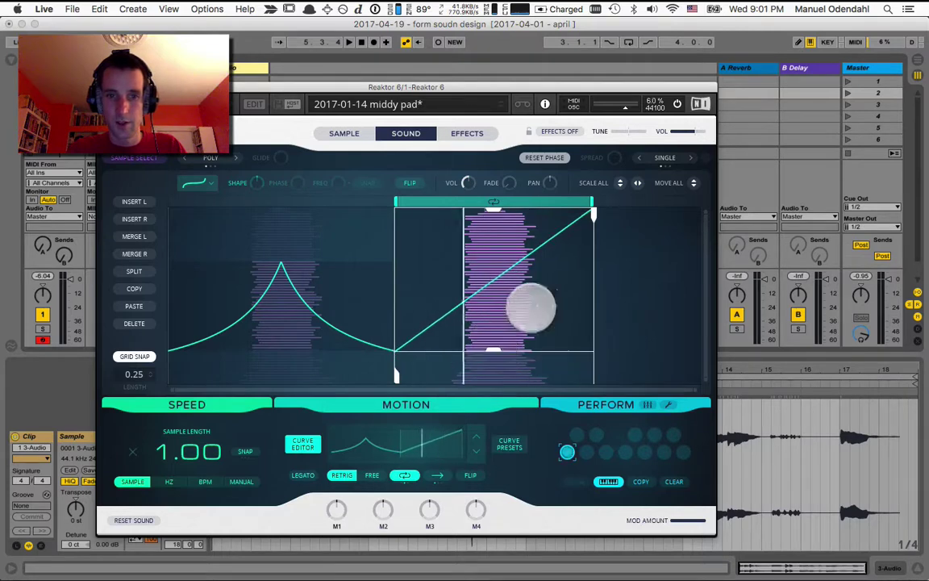
left_click_drag(495, 210, 492, 307)
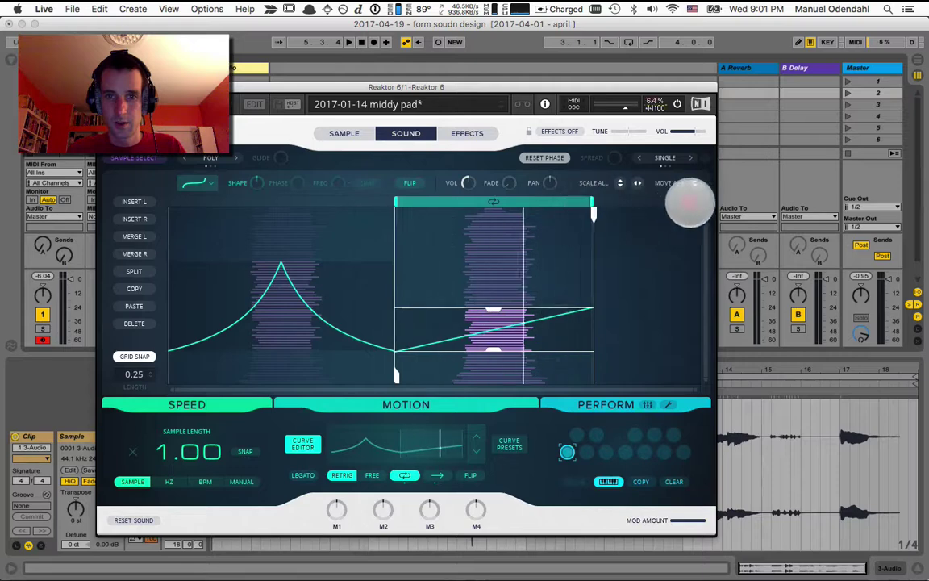
Step: Lengthen the second motion segment to 0.38 and extend the loop range to cover the whole segment
left_click_drag(594, 215, 814, 207)
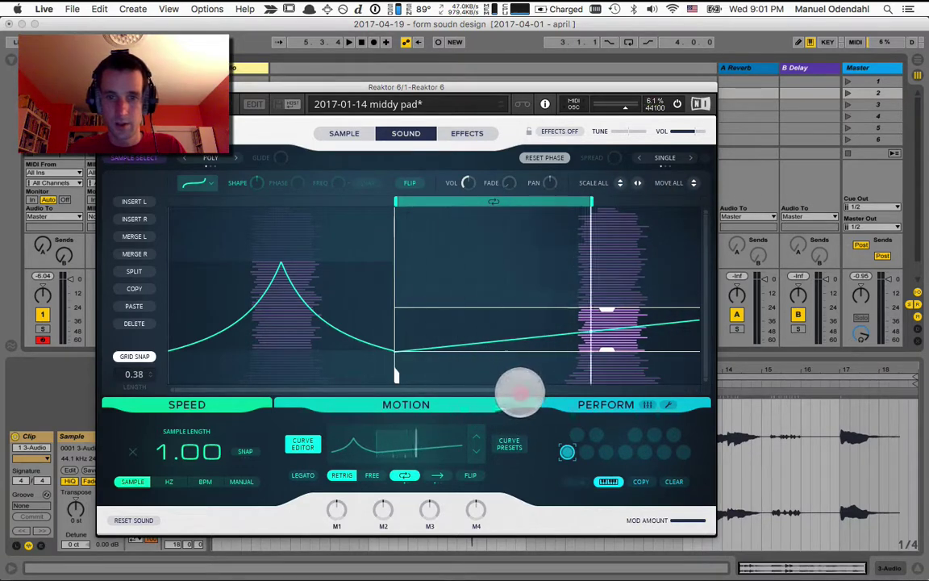
left_click_drag(521, 391, 672, 399)
left_click_drag(458, 200, 597, 199)
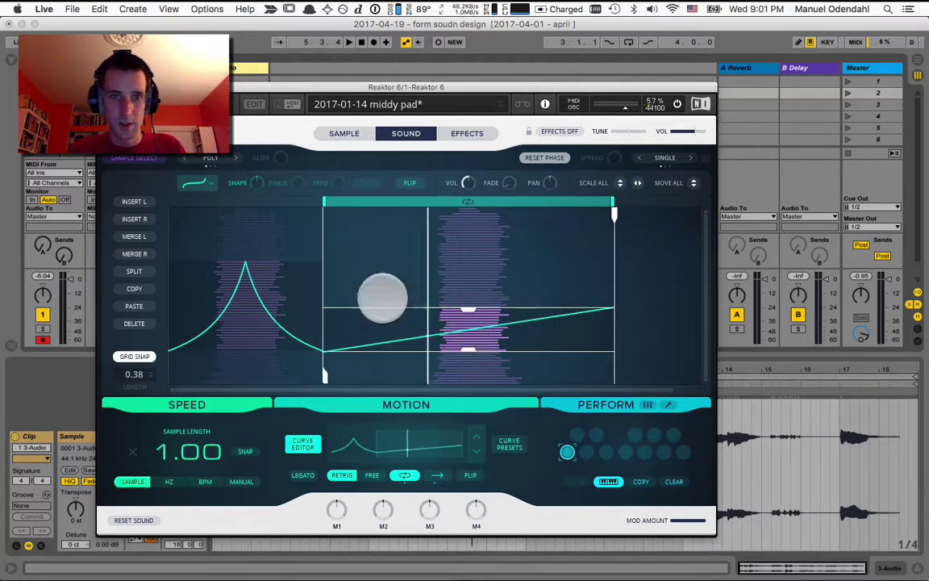
Step: Bend the second motion segment into a smooth S-curve and round the first segment's triangle into a dome
left_click_drag(255, 184, 255, 147)
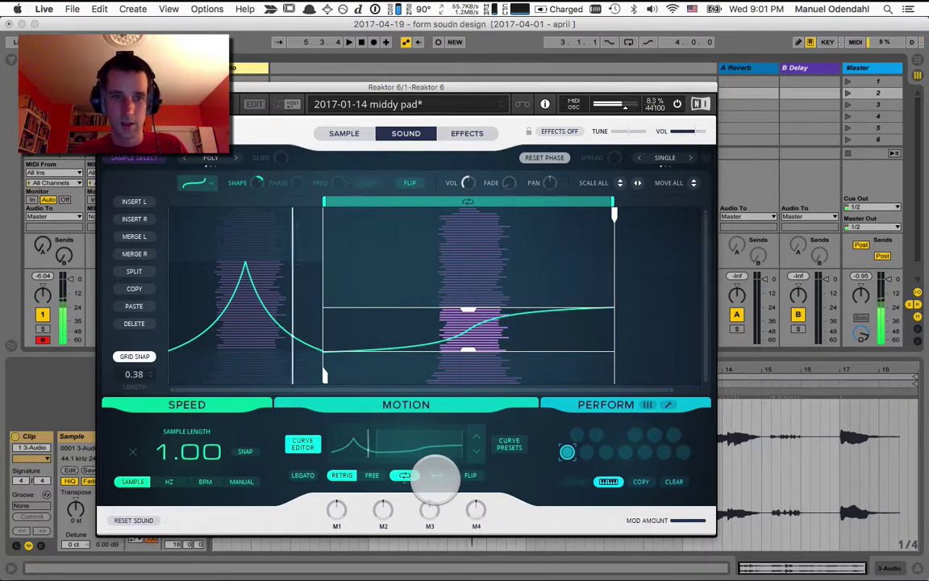
left_click(251, 274)
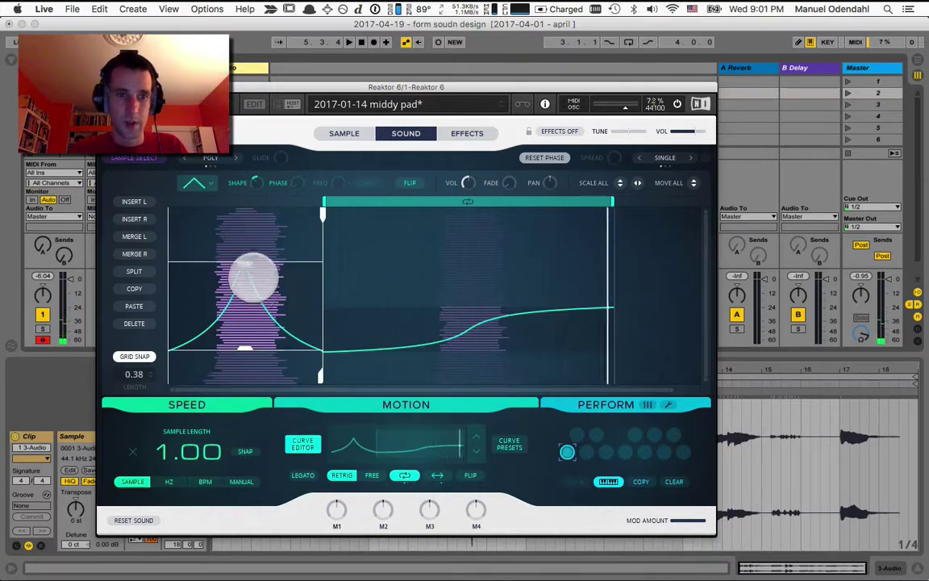
left_click_drag(260, 159, 258, 105)
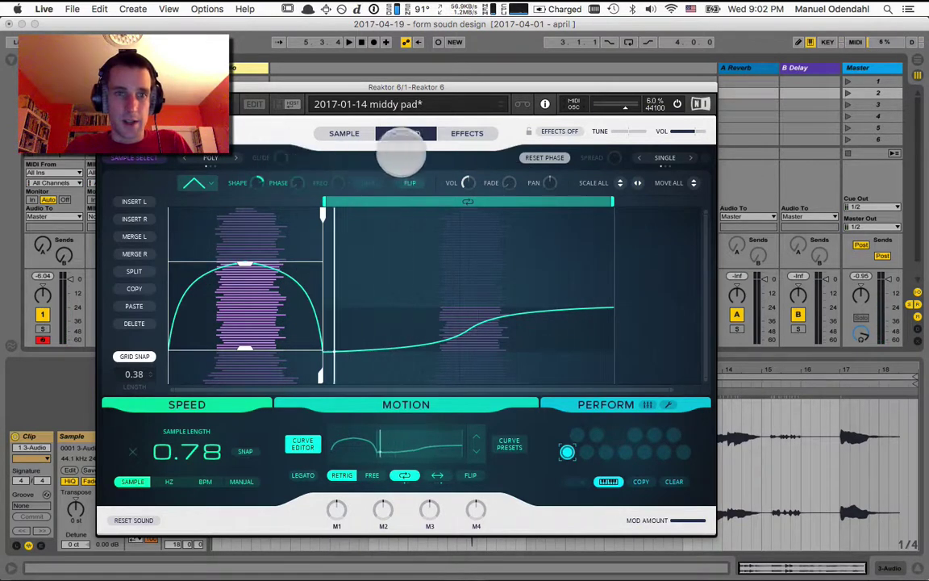
Step: Save the sound as a new preset named "2017-04-19 - wobblrattacks"
left_click(235, 100)
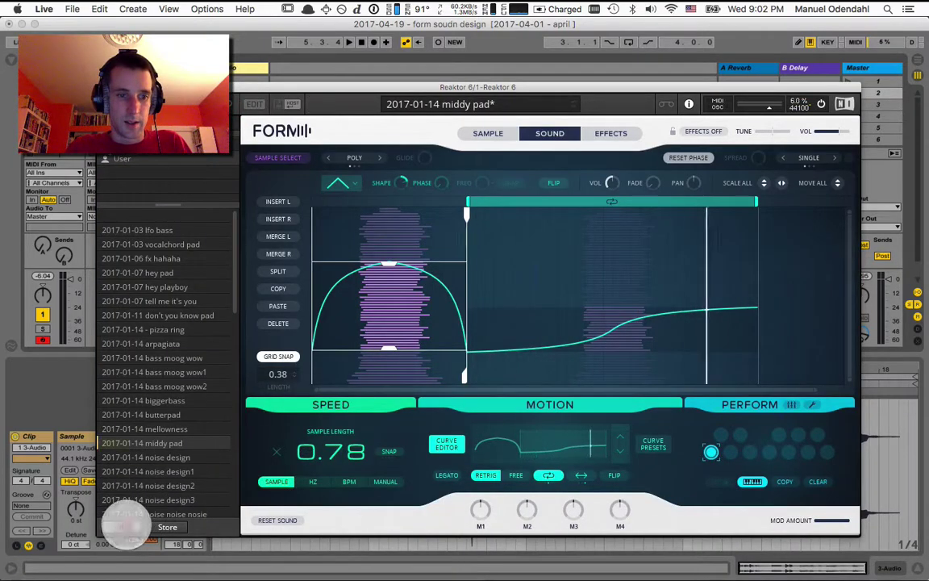
left_click(123, 526)
type("2017-04-19 - wobblra")
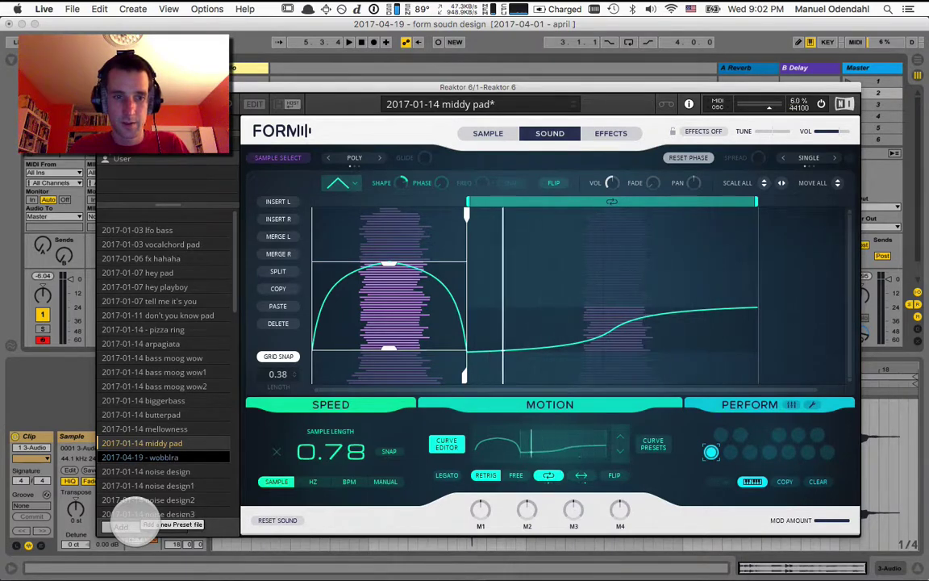
type("ttacks")
key("Return")
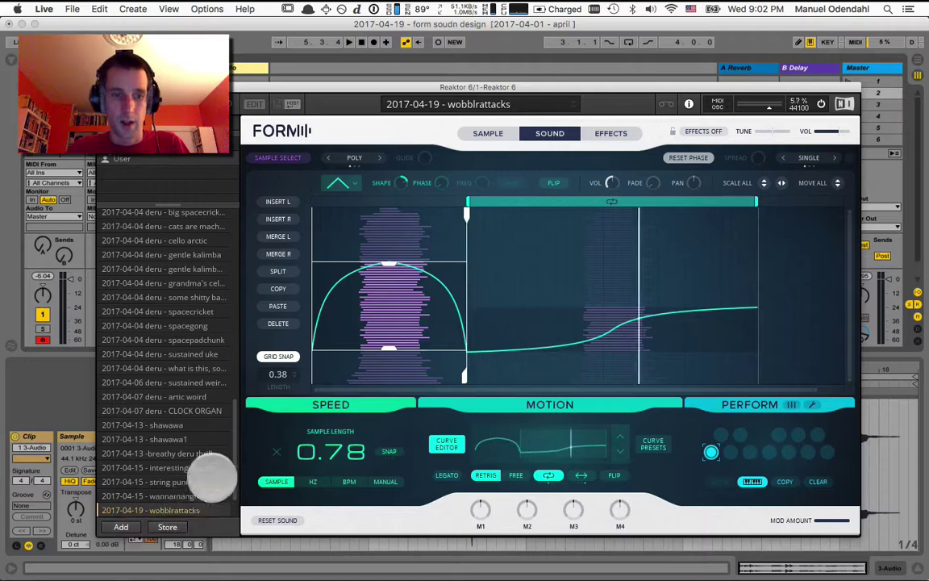
scroll(198, 508, "down", 3)
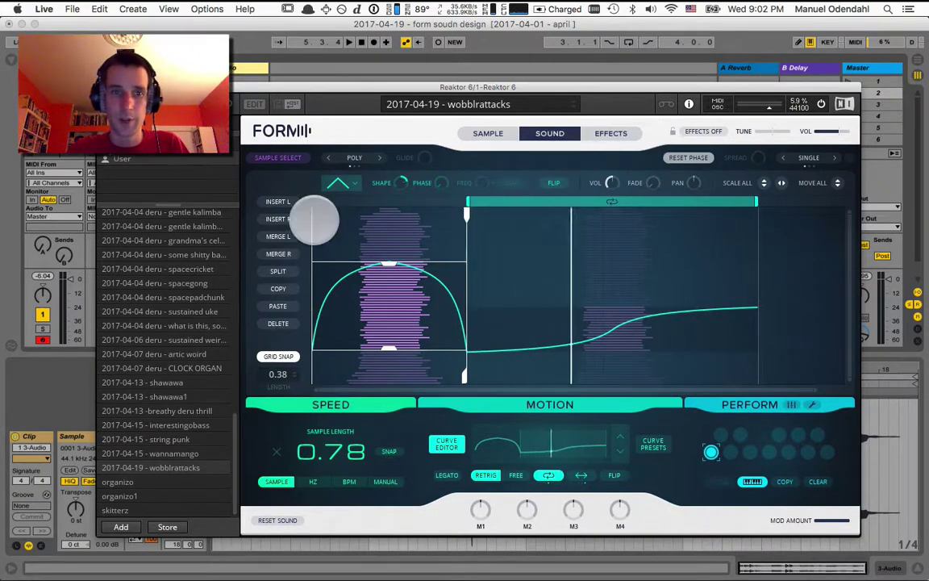
Step: Close the curve editor, raise the oscillator's Multiply effect to 1.28 and assign LFO 1 as its modulation source
left_click(441, 449)
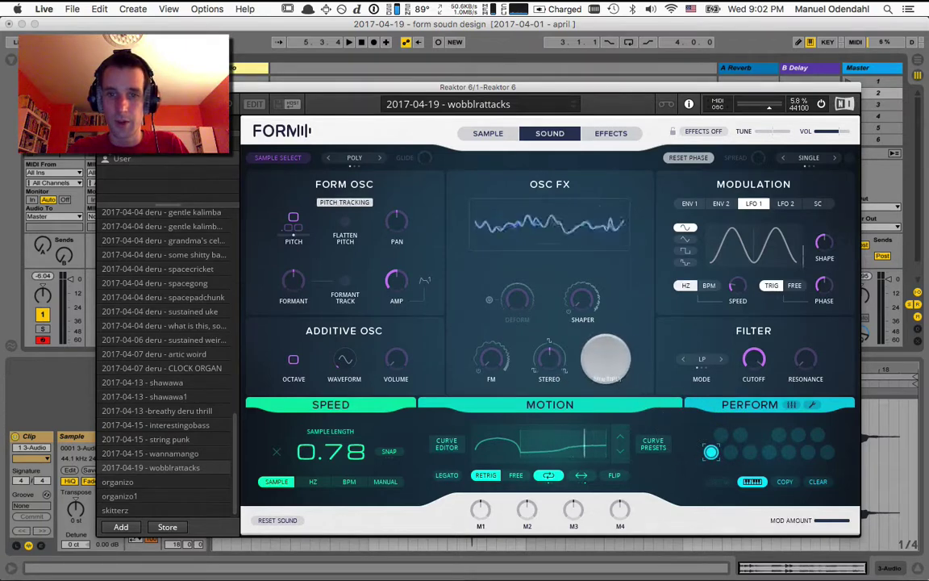
left_click_drag(606, 358, 602, 344)
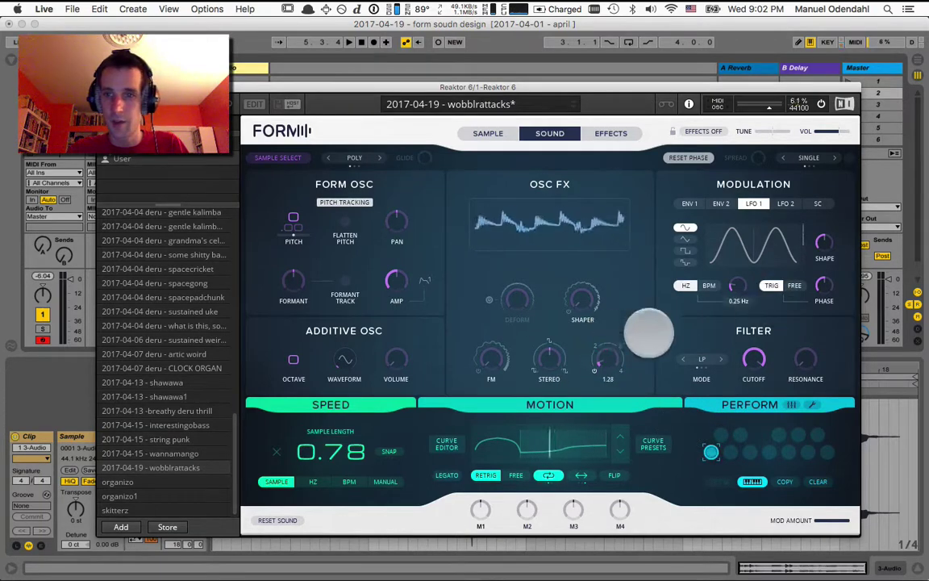
mouse_move(606, 369)
left_click(582, 312)
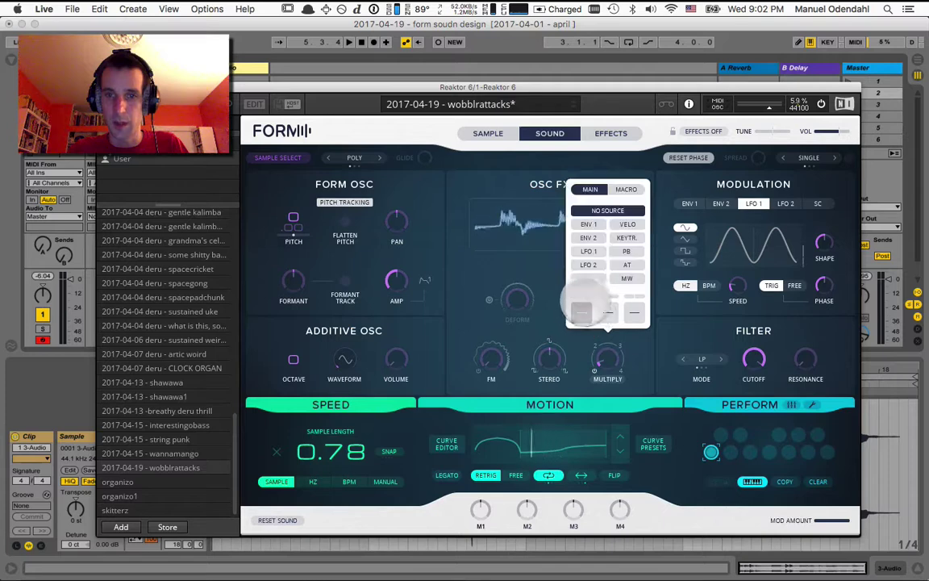
left_click(589, 250)
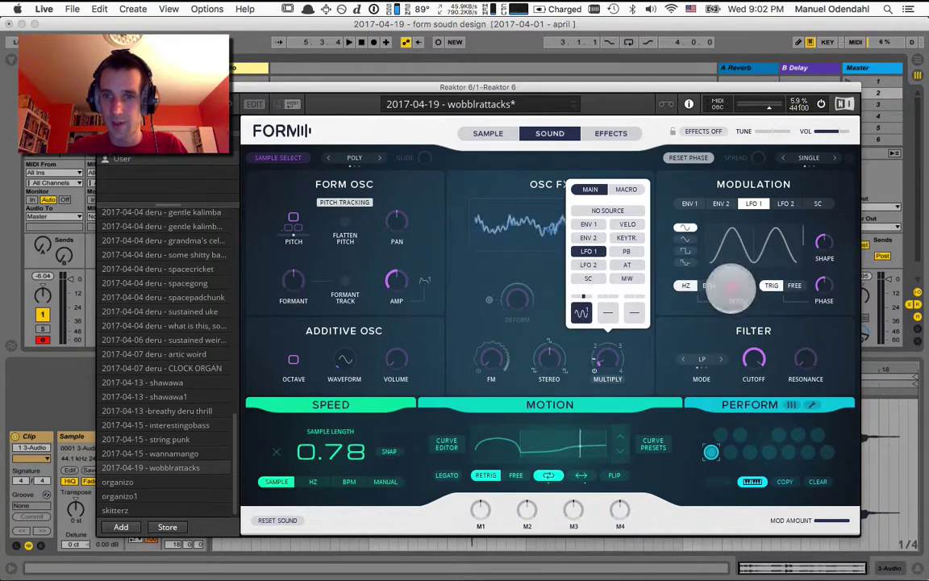
Step: Set LFO 1's rate to Hz mode and raise its speed slightly
left_click(732, 289)
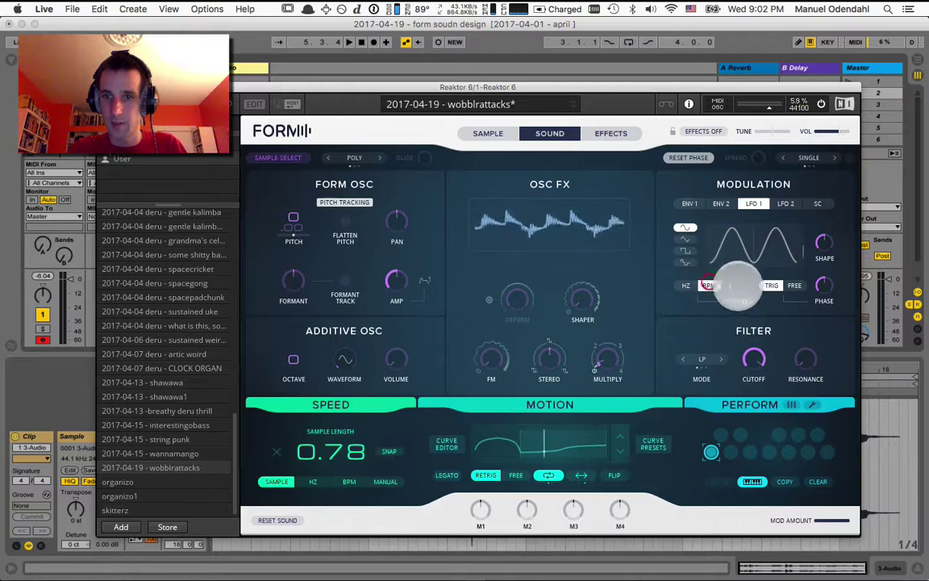
left_click(685, 286)
left_click_drag(733, 287, 735, 266)
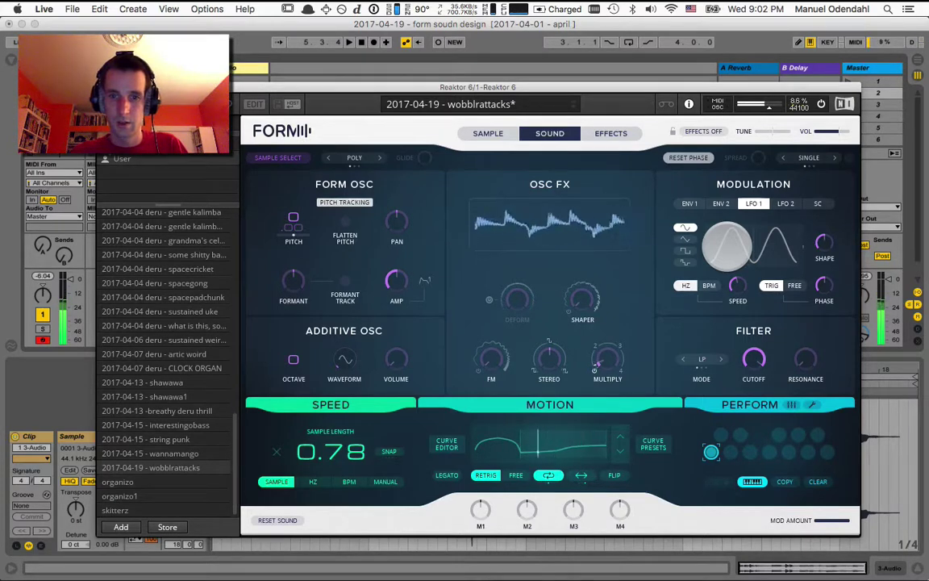
Step: Set the low-pass filter's resonance to 0.51 and cutoff to 1.44 kHz, and assign LFO 2 to modulate the cutoff
mouse_move(747, 352)
left_mouse_down()
mouse_move(764, 432)
mouse_move(754, 331)
mouse_move(754, 339)
left_mouse_up()
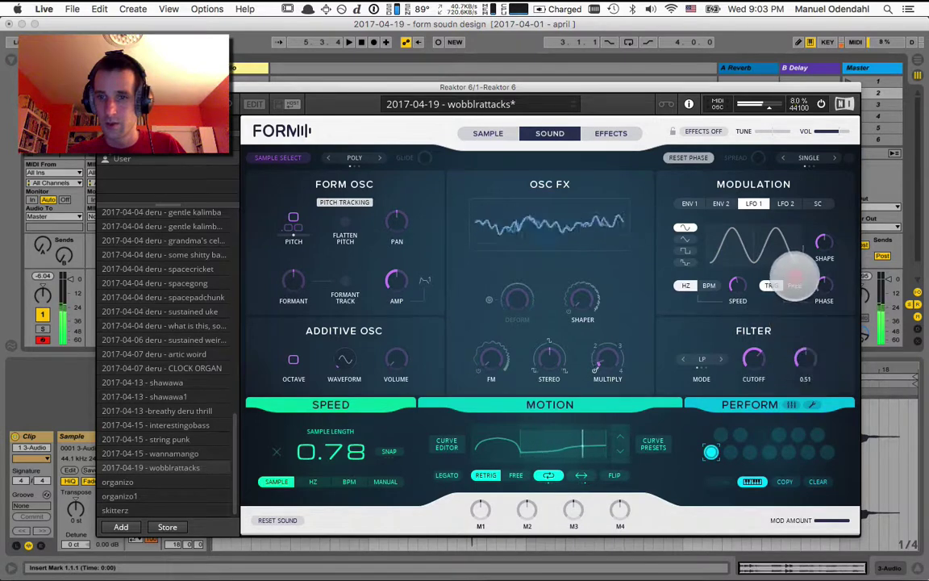
mouse_move(761, 362)
left_mouse_down()
mouse_move(762, 334)
mouse_move(755, 381)
mouse_move(755, 365)
left_mouse_up()
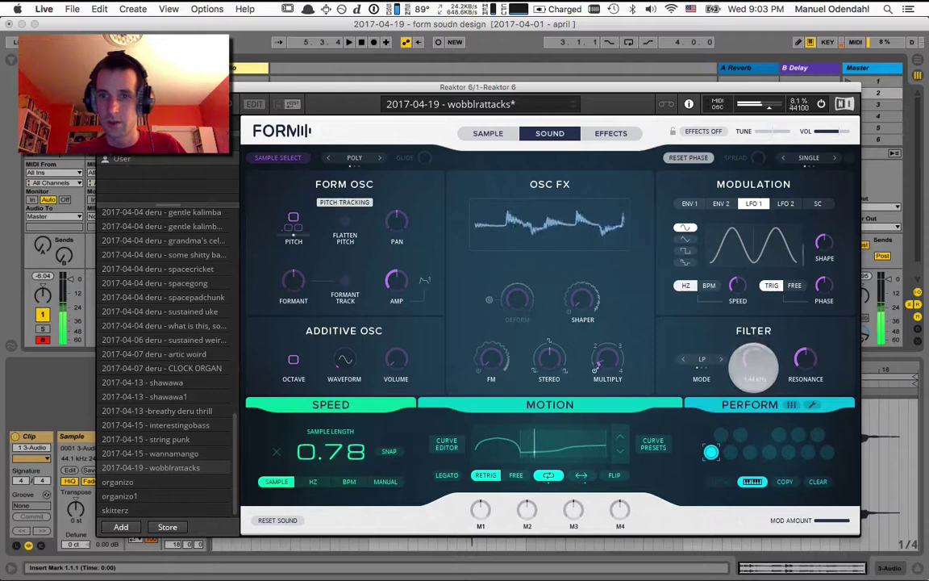
right_click(754, 376)
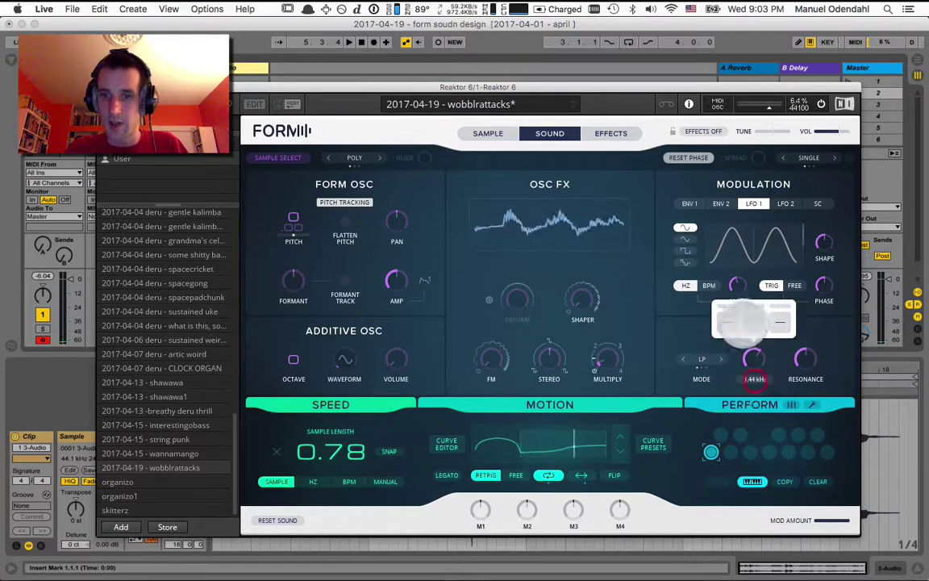
left_click(726, 322)
left_click(736, 261)
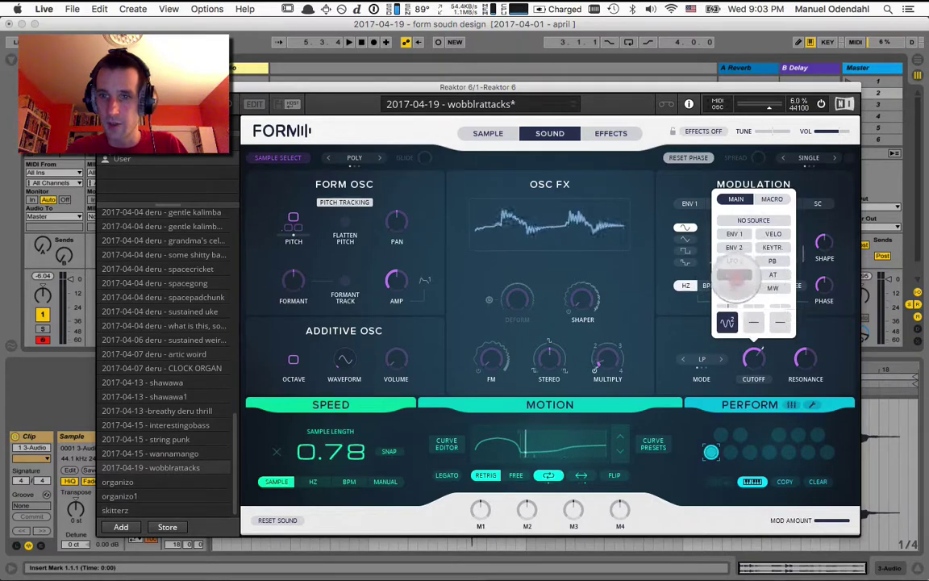
left_click(734, 275)
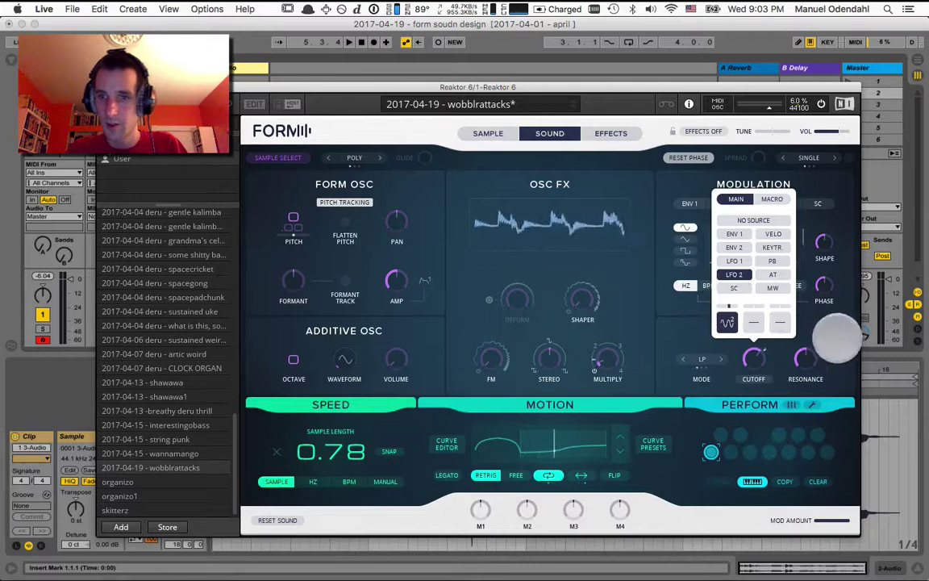
left_click(838, 339)
Step: Lower LFO 2's speed and switch its rate to Hz mode
left_click(785, 202)
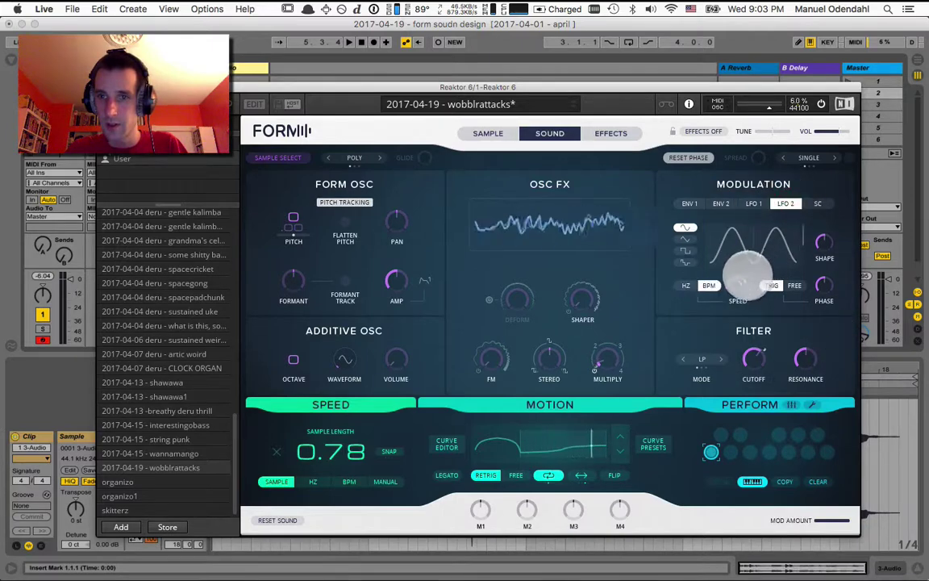
left_click_drag(738, 284, 738, 373)
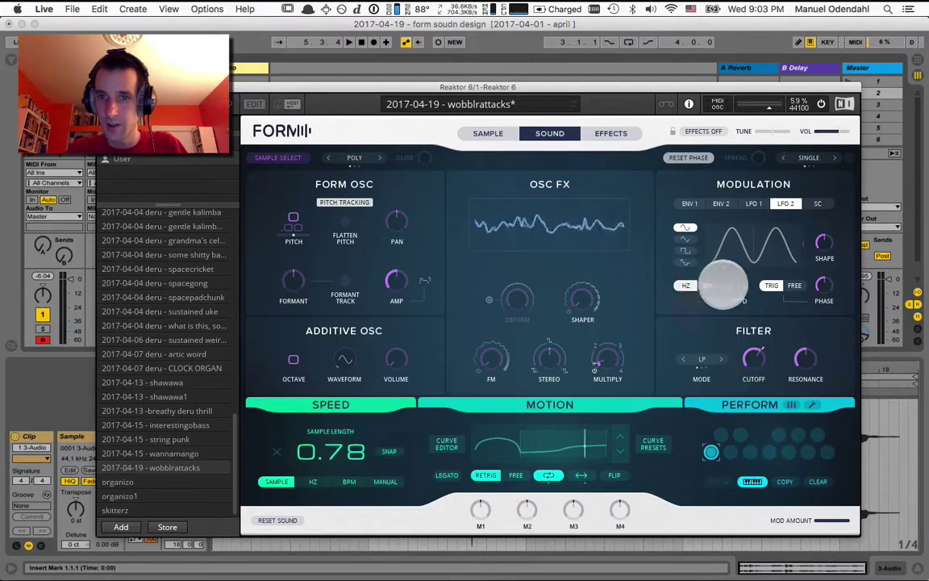
left_click(686, 285)
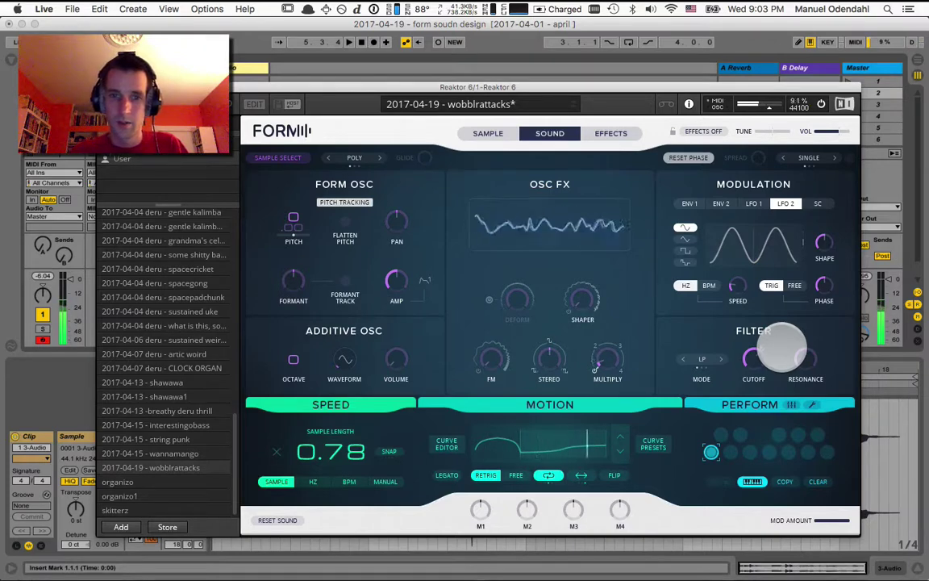
Step: Raise the Stereo, FM and Shaper amounts in the oscillator effects
left_click_drag(541, 353, 544, 318)
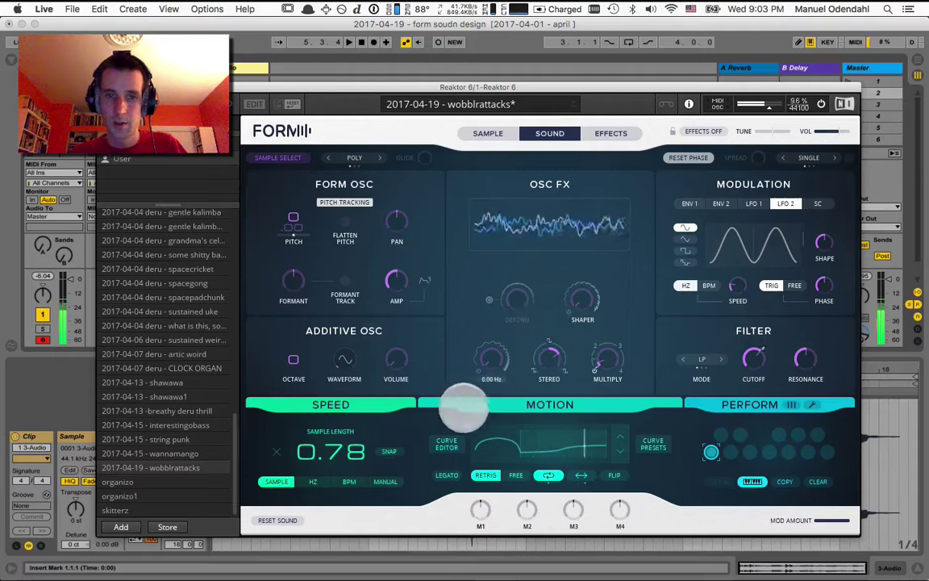
left_click(490, 350)
left_click_drag(490, 349, 507, 315)
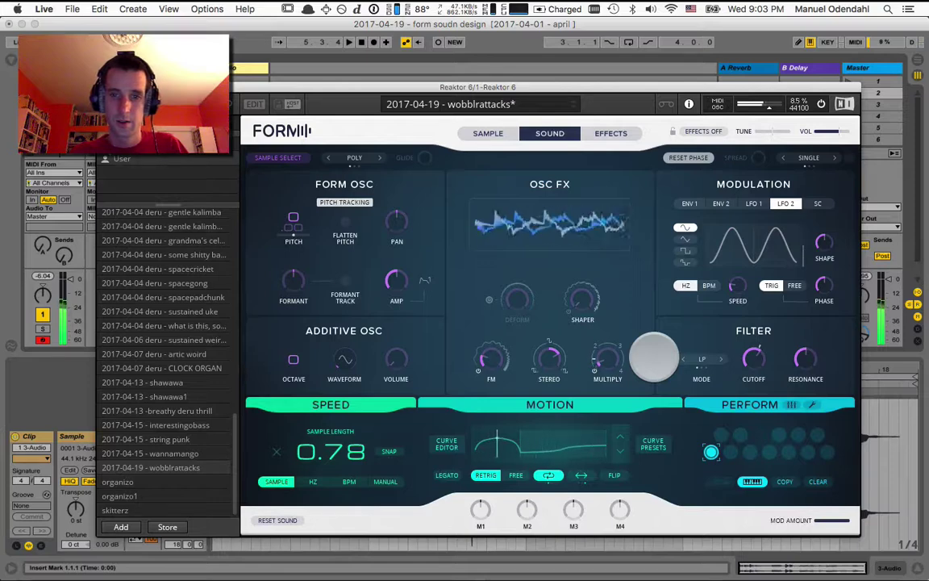
left_click_drag(583, 300, 578, 202)
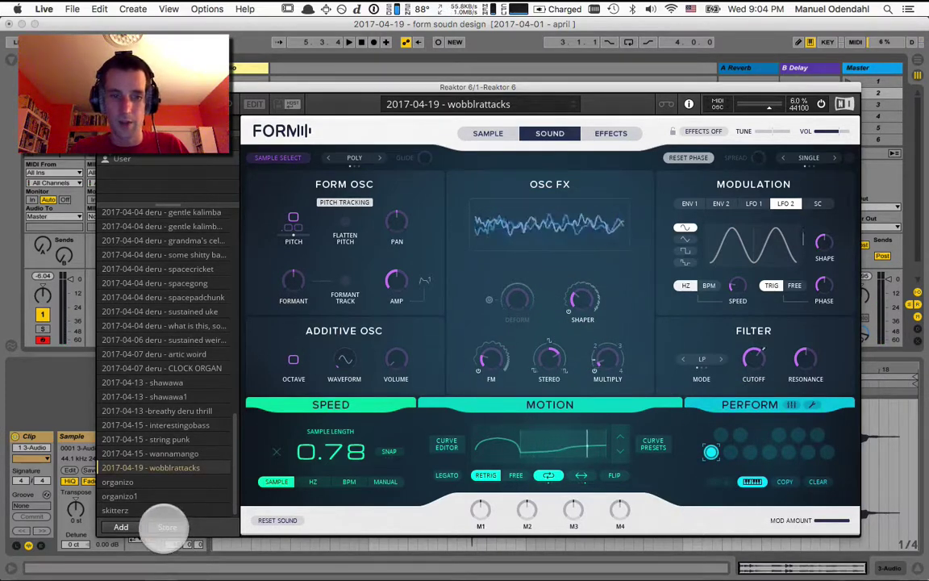
Step: Change the playing mode from Single to Multi Mode
left_click(832, 158)
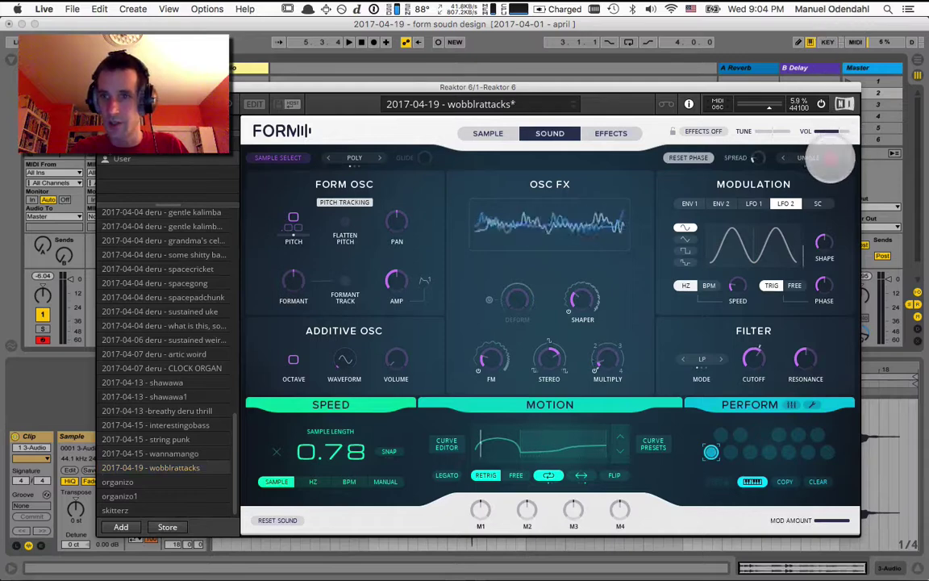
left_click(833, 159)
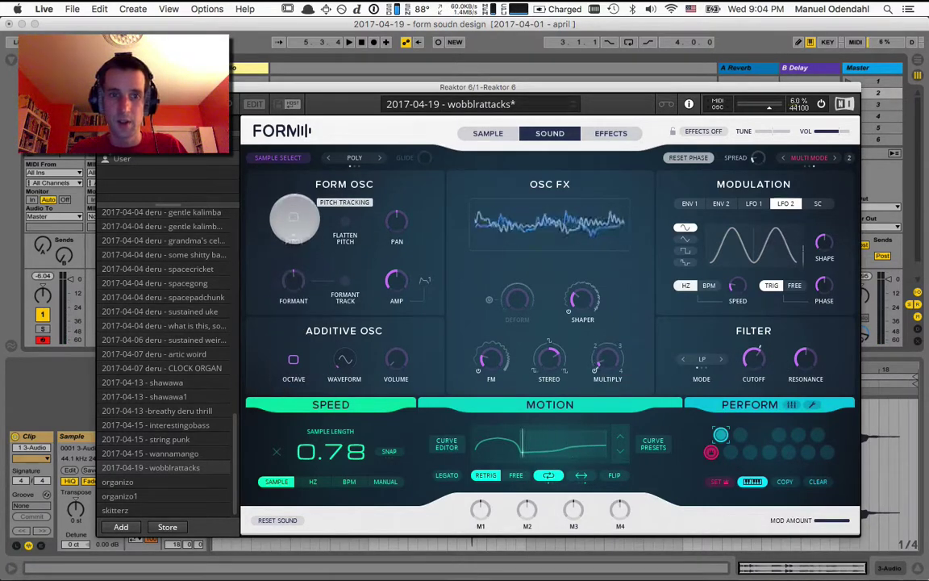
Step: Set the FORM oscillator pitch to -.18 and fine-tune the LFO 2 modulation of the filter cutoff
left_click_drag(293, 216, 300, 262)
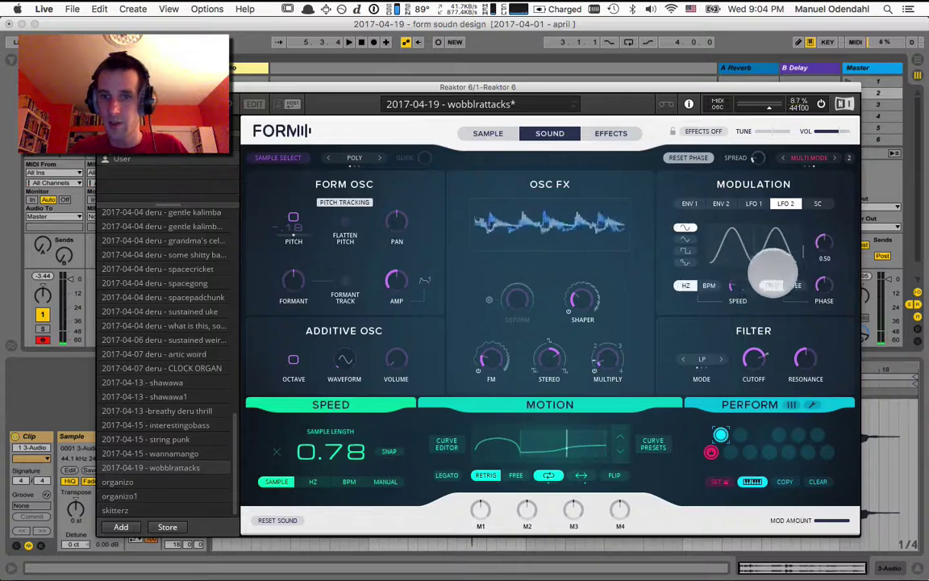
mouse_move(831, 246)
left_mouse_down()
mouse_move(825, 200)
mouse_move(825, 263)
mouse_move(825, 251)
left_mouse_up()
left_click_drag(737, 284, 732, 252)
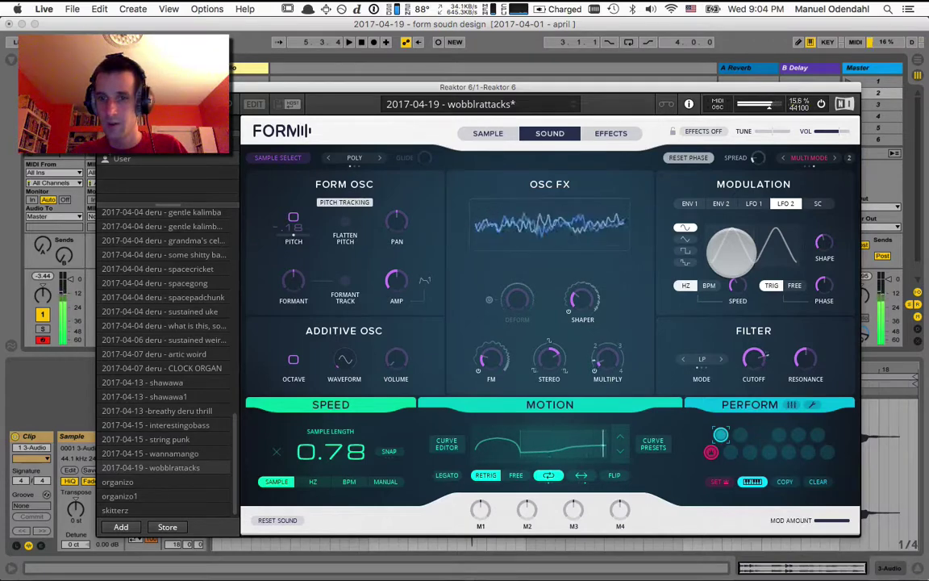
mouse_move(755, 359)
left_mouse_down()
mouse_move(757, 425)
mouse_move(757, 368)
left_mouse_up()
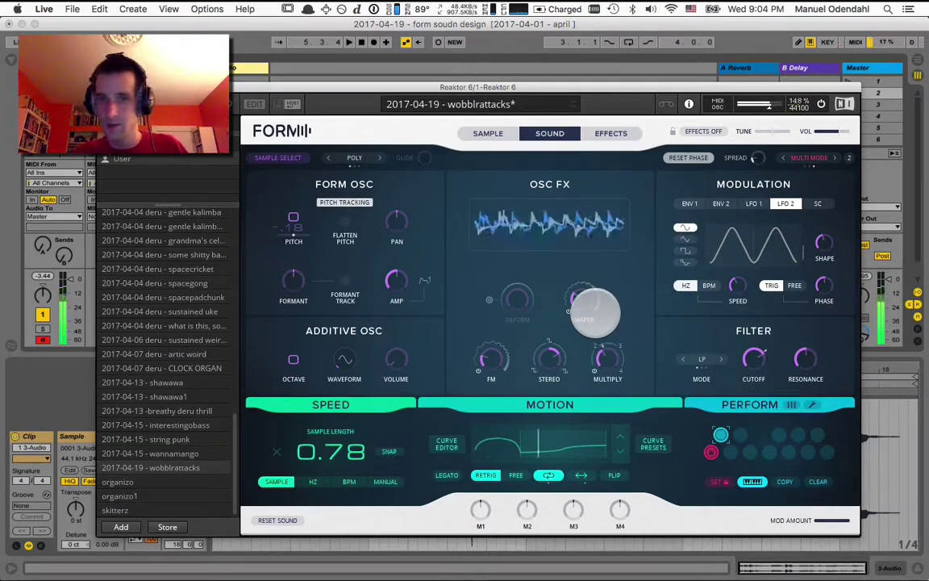
Step: Select LFO 1 and adjust the Stereo and FM amounts in the oscillator effects
left_click(753, 204)
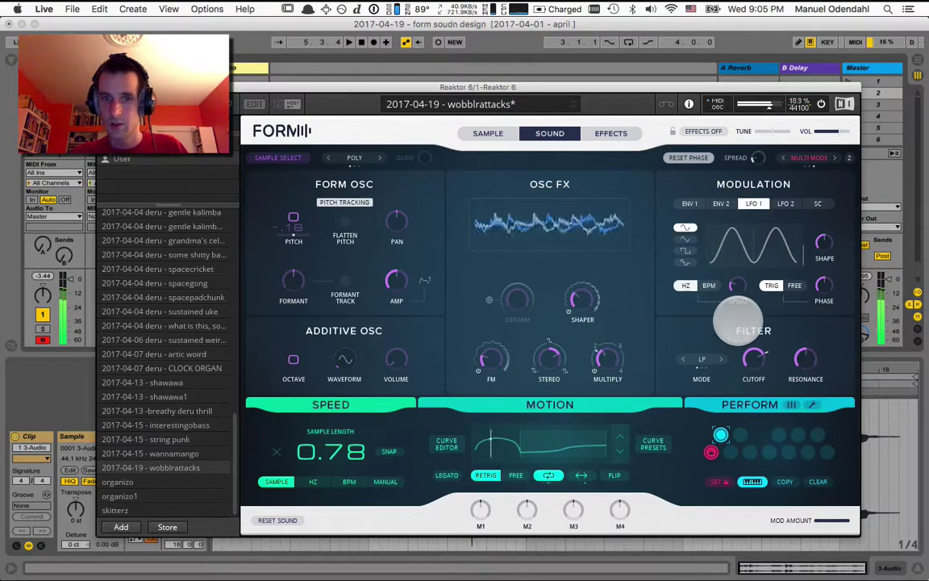
left_click_drag(548, 362, 552, 450)
left_click_drag(578, 376, 582, 319)
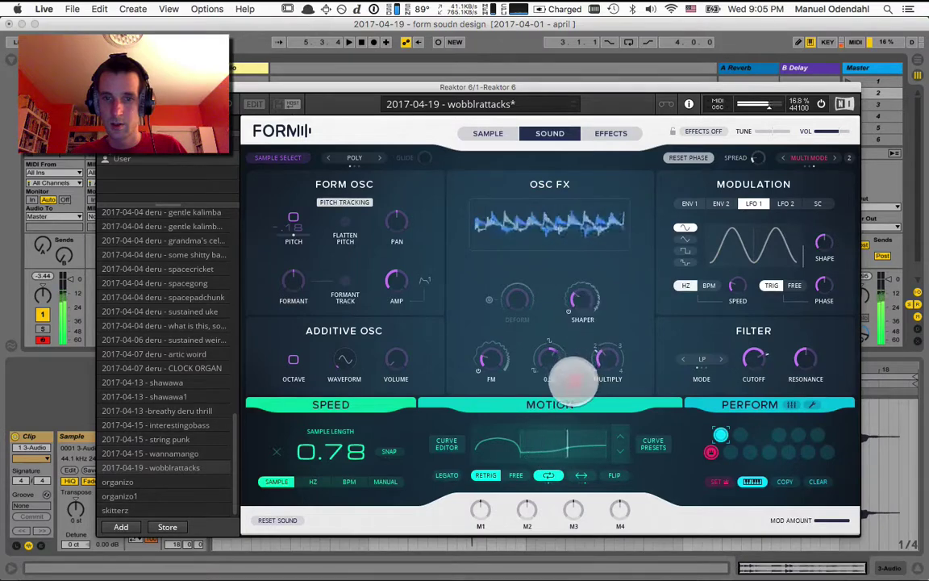
mouse_move(493, 353)
left_mouse_down()
mouse_move(534, 266)
mouse_move(530, 293)
left_mouse_up()
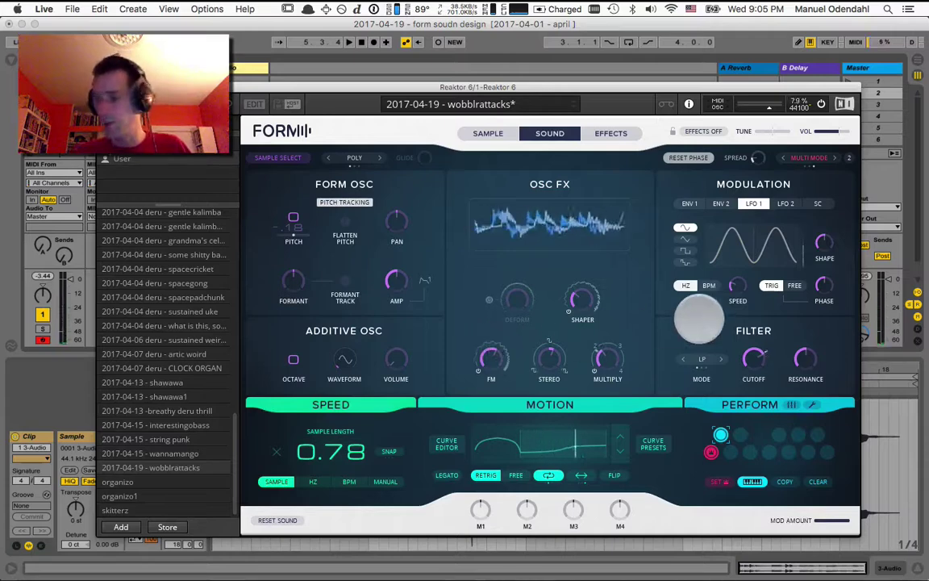
Step: Store the edited sound in the 2017-04-19 - wobblrattacks snapshot
left_click(574, 278)
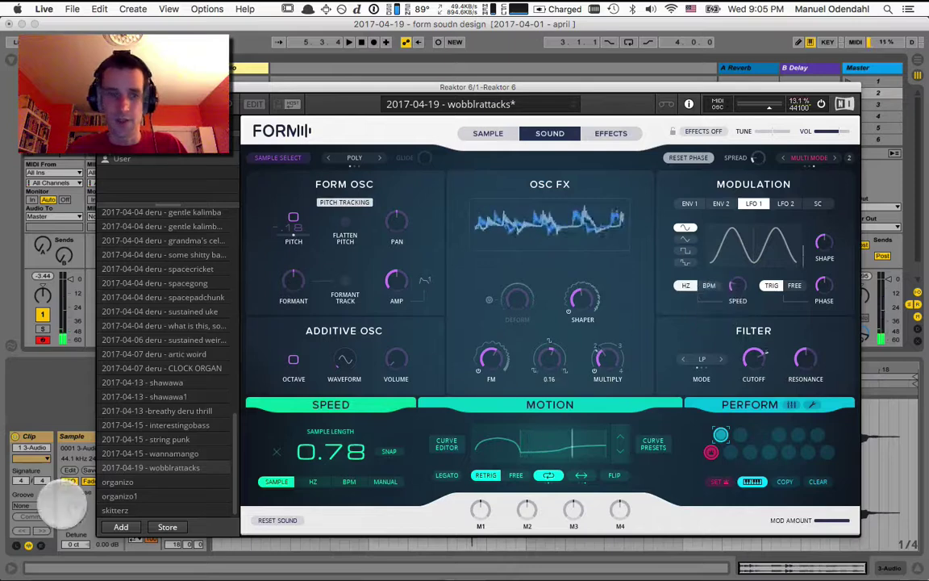
left_click(169, 524)
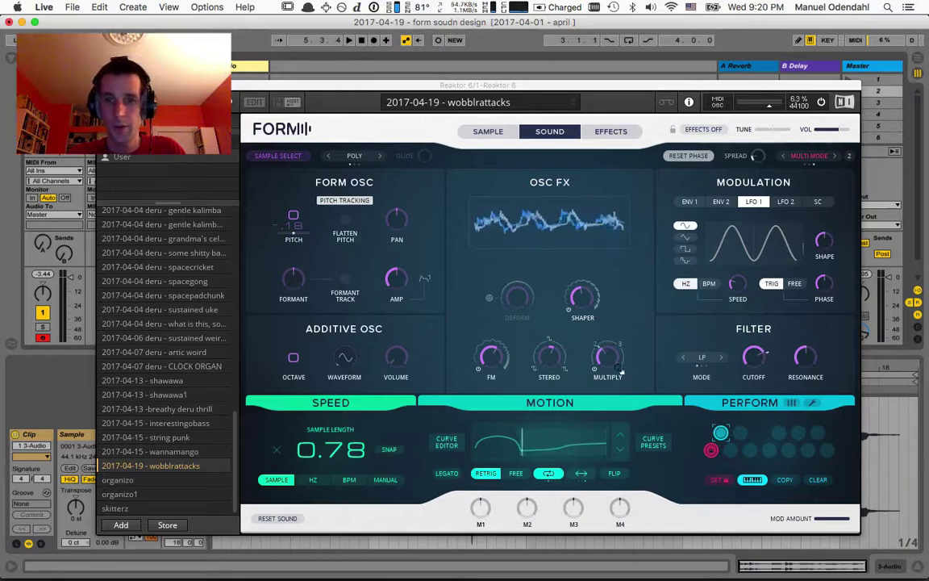
Step: Reset the whole sound to its default settings
left_click(277, 518)
left_click(278, 518)
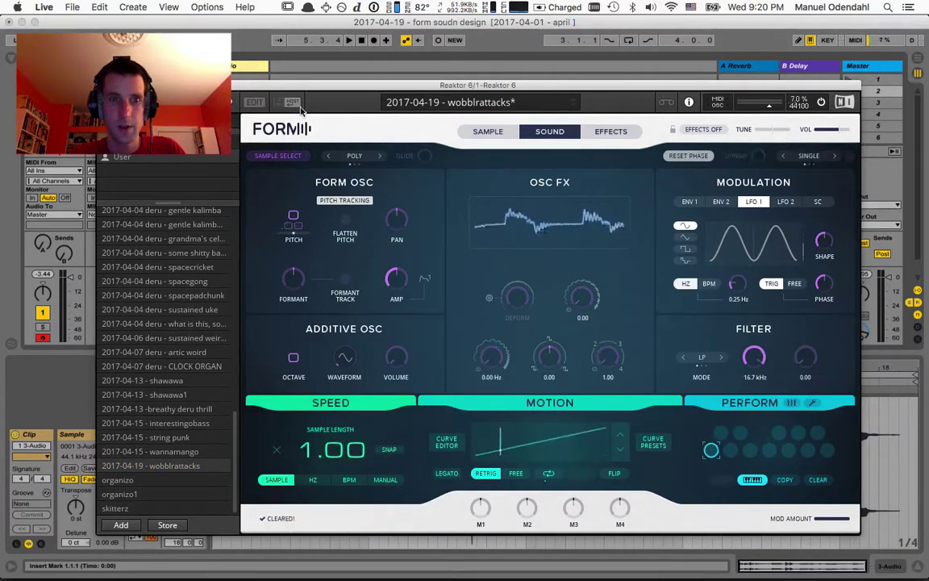
Step: Preview 2017-04-19 - boinkbass.aif in Finder's Form one shots folder and load its full length as FORM's new sample
left_click(278, 157)
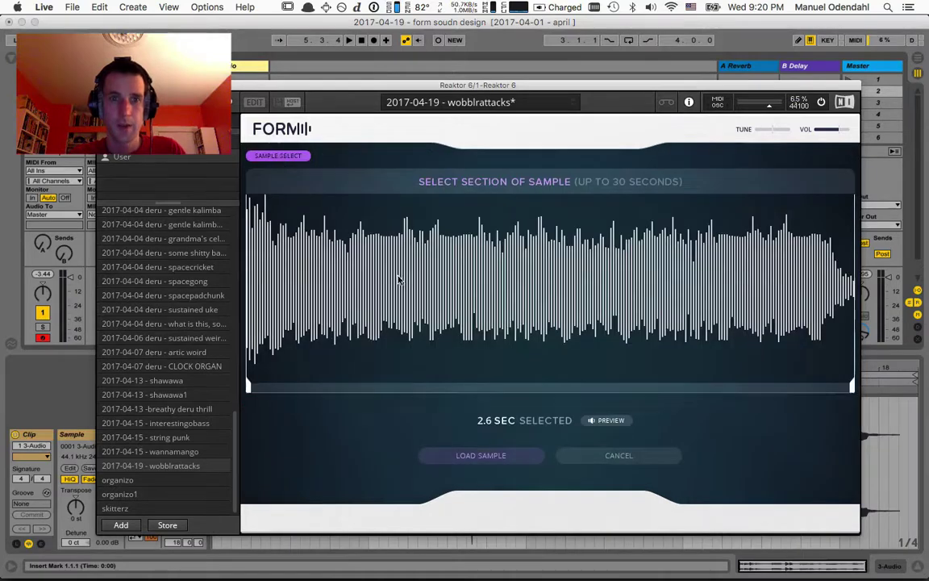
key("super+Tab")
key("super+Tab")
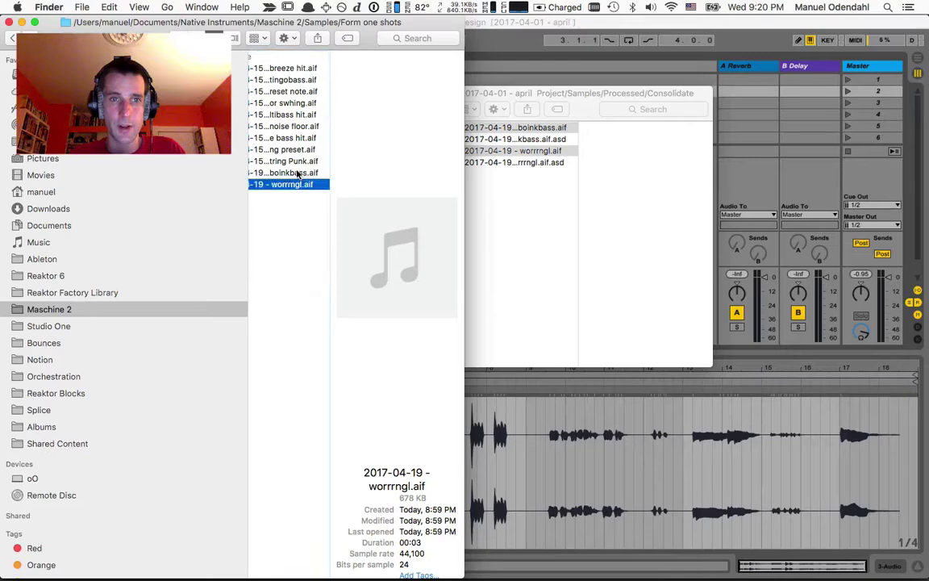
left_click(297, 173)
key("space")
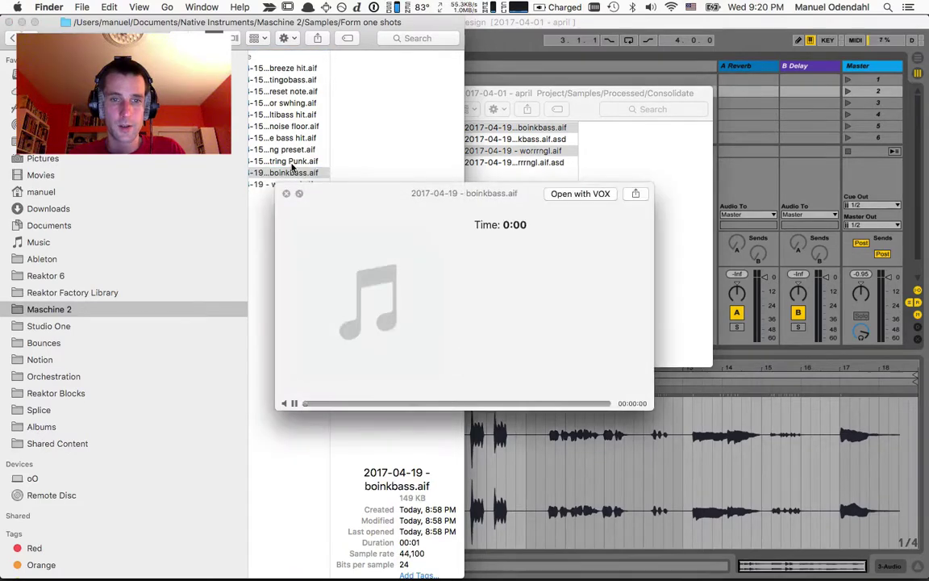
key("space")
left_click_drag(280, 176, 476, 310)
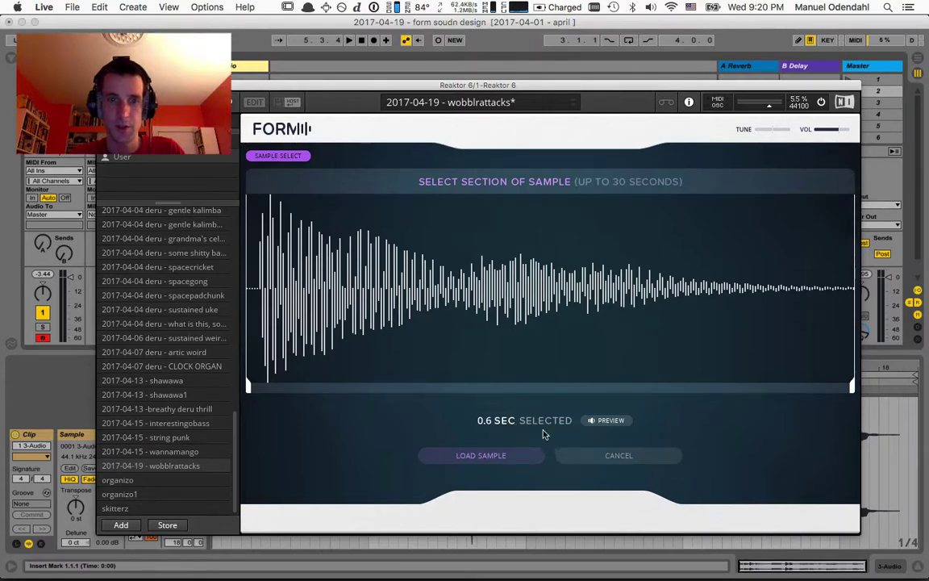
left_click(483, 456)
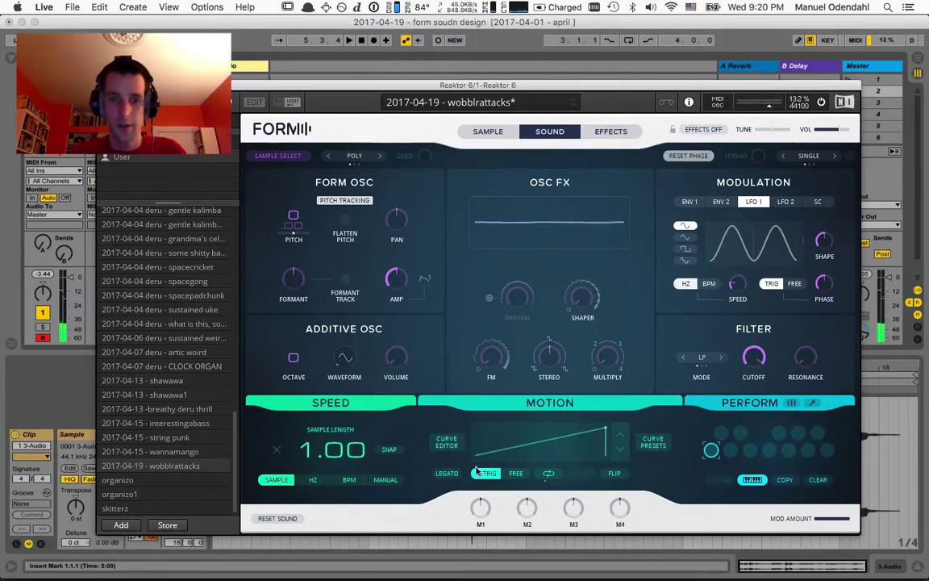
Step: Open the motion curve editor and shorten the curve to a total length of 0.75
left_click(446, 442)
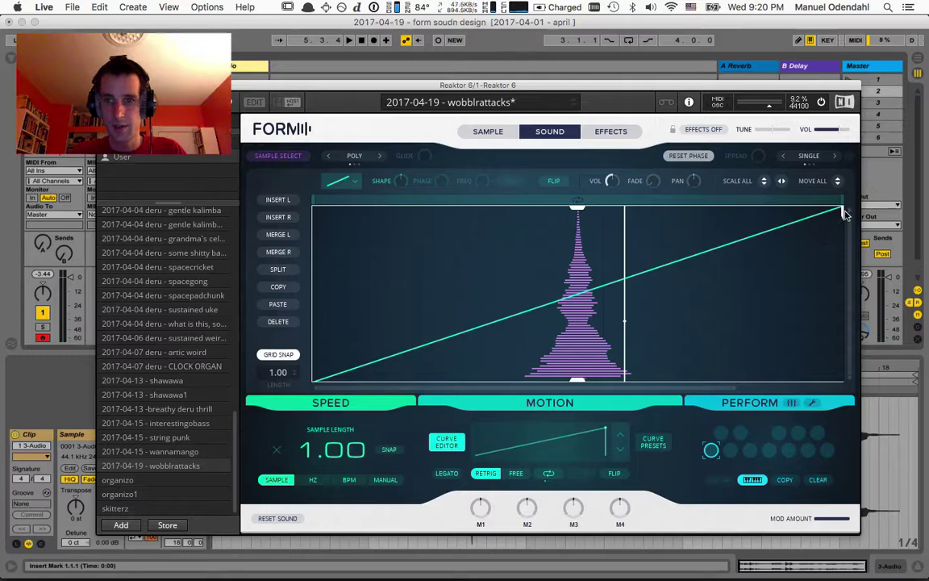
left_click_drag(843, 211, 737, 210)
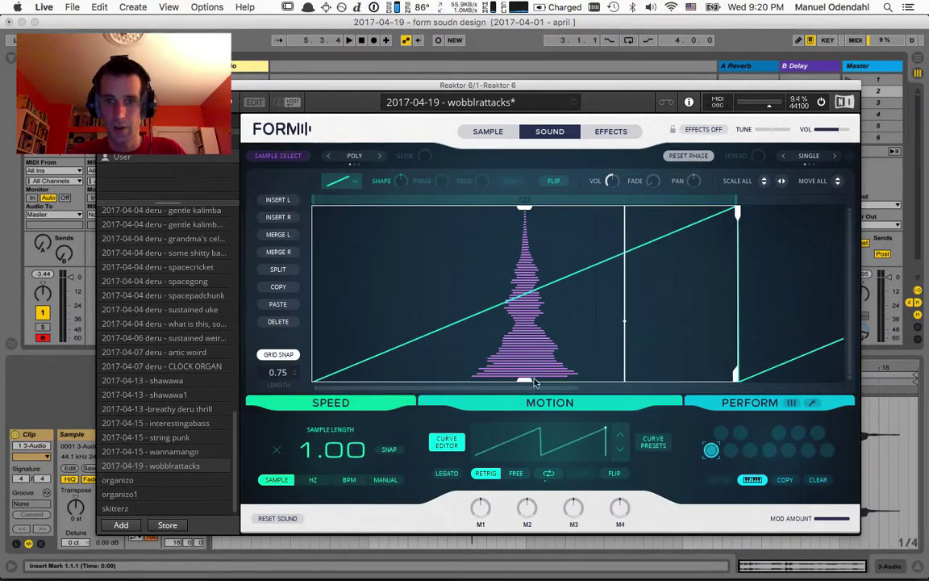
left_click_drag(575, 393, 849, 394)
Step: Enable looping and place the loop over the second curve segment, ending slightly before the segment's end
left_click(542, 333)
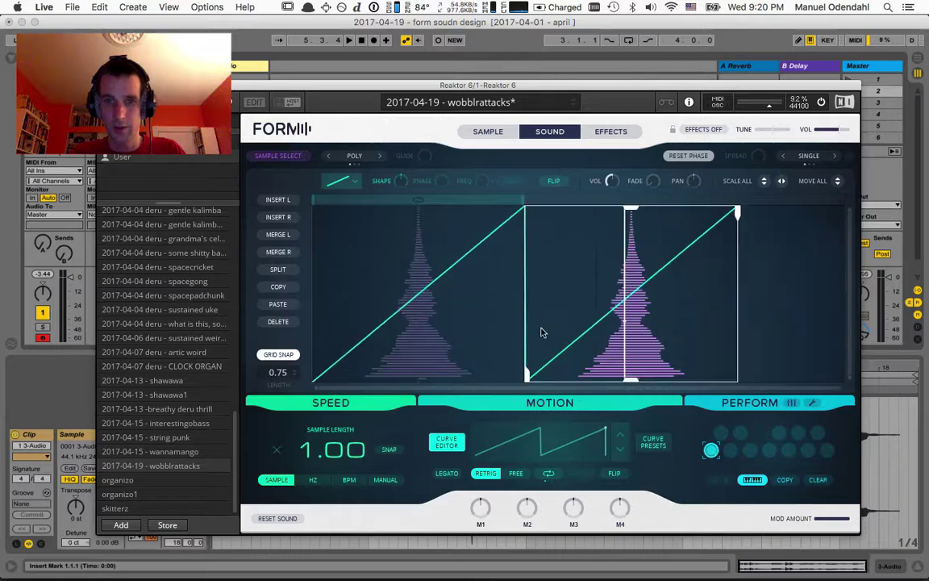
left_click(547, 473)
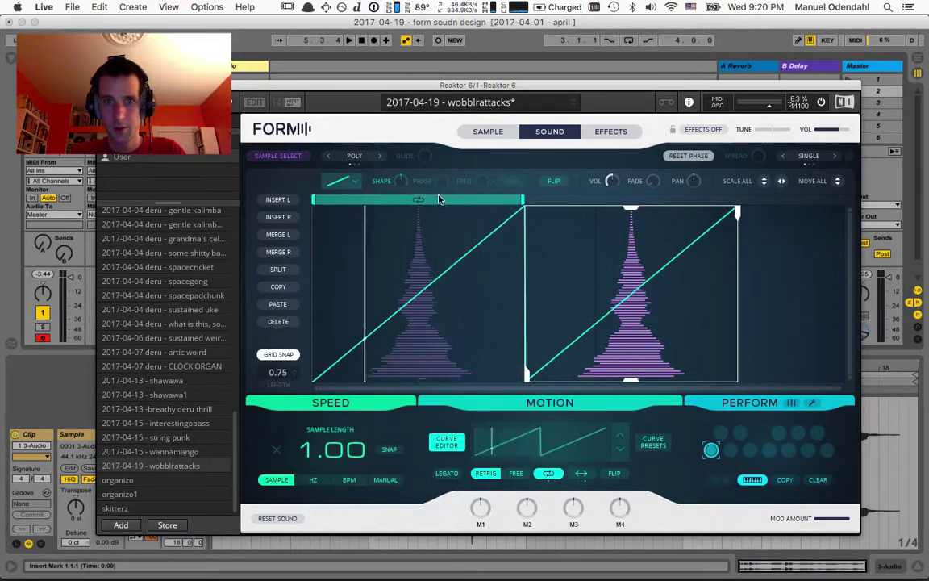
left_click_drag(436, 196, 654, 192)
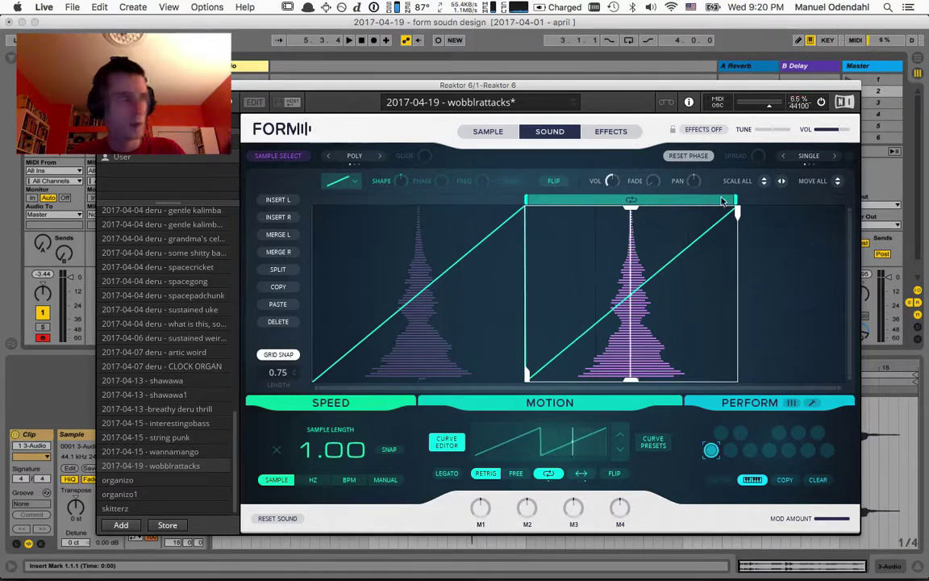
left_click_drag(735, 202, 726, 202)
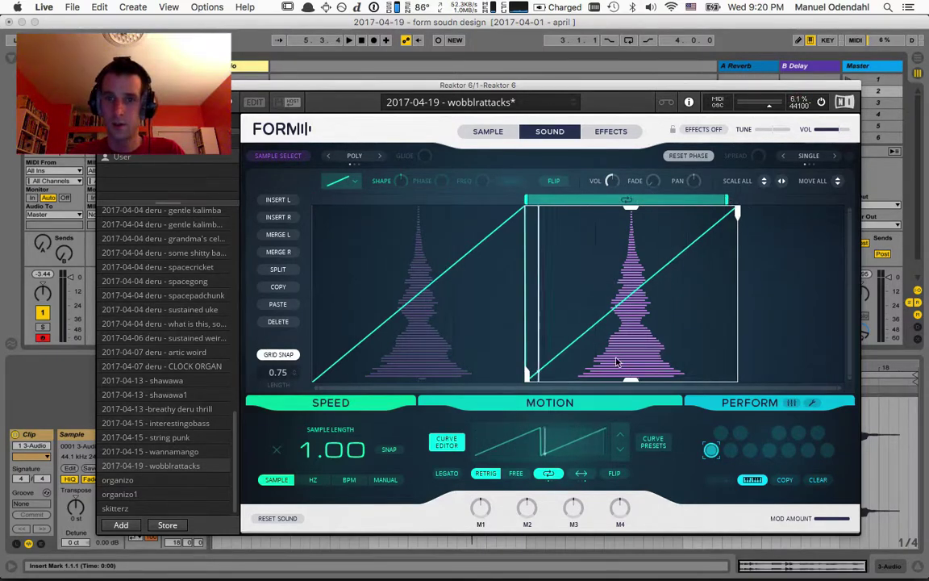
Step: Narrow the second segment's sample range to a thin middle band and lower the first segment's upper limit to just above the middle
left_click_drag(631, 377, 631, 293)
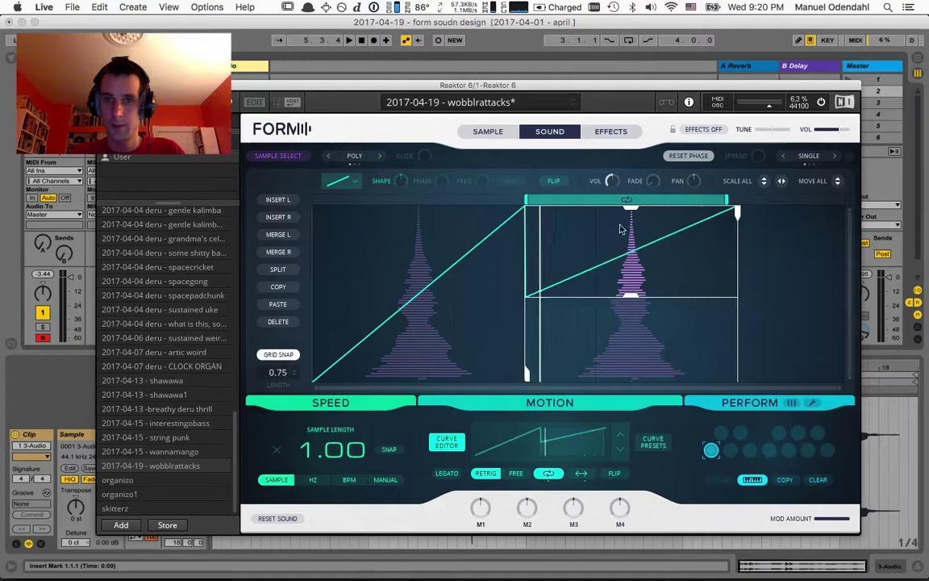
left_click_drag(630, 211, 632, 283)
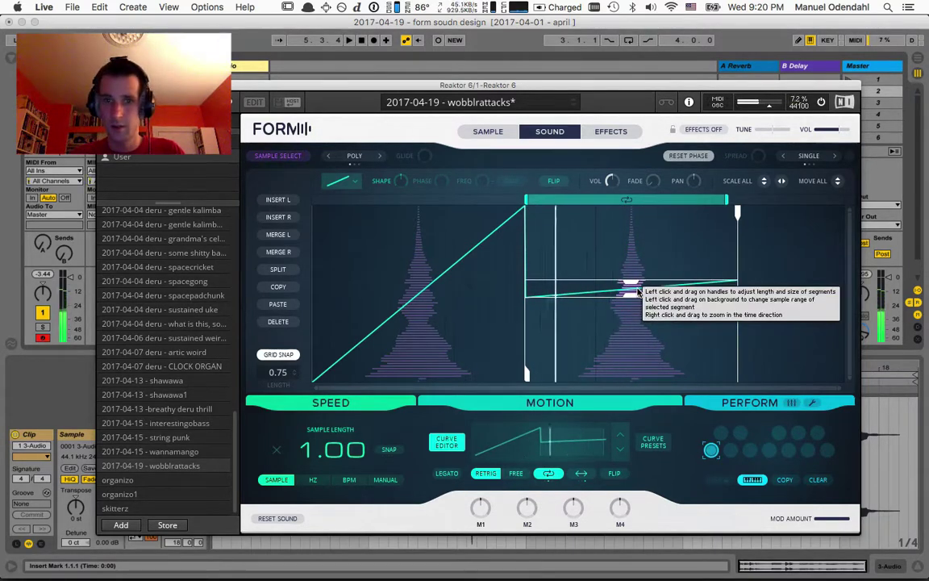
left_click(458, 312)
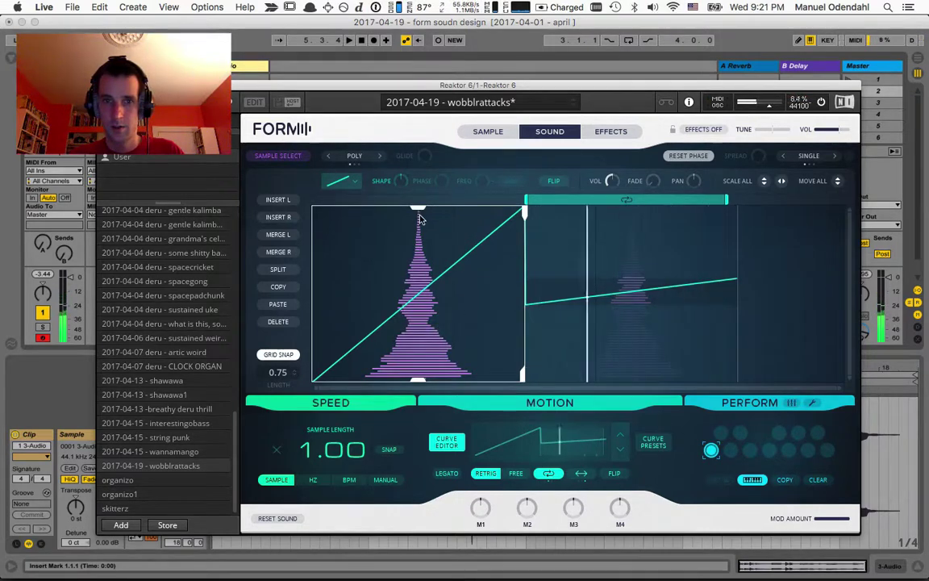
left_click_drag(419, 211, 436, 284)
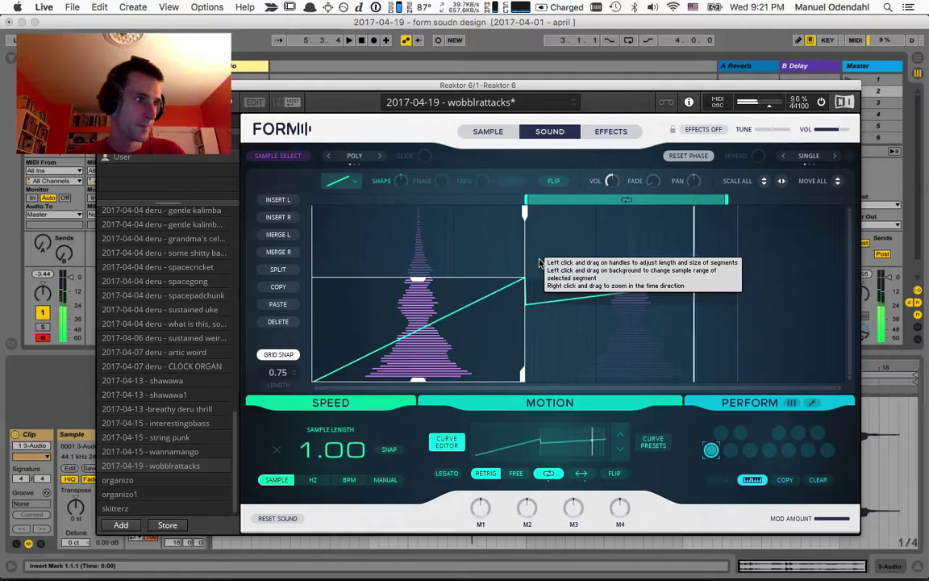
Step: Switch the playback speed to BPM mode with a sync speed of 1
left_click(349, 480)
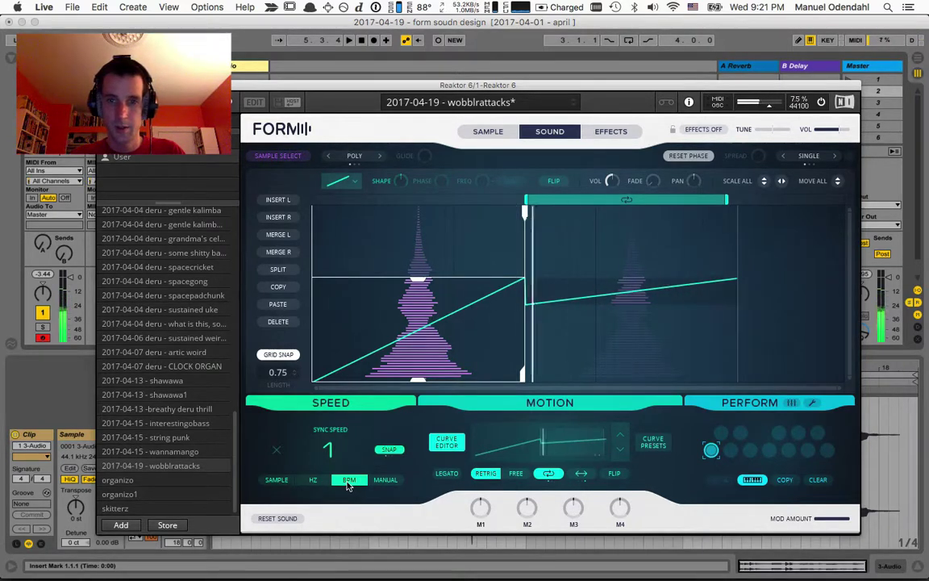
left_click_drag(326, 446, 329, 455)
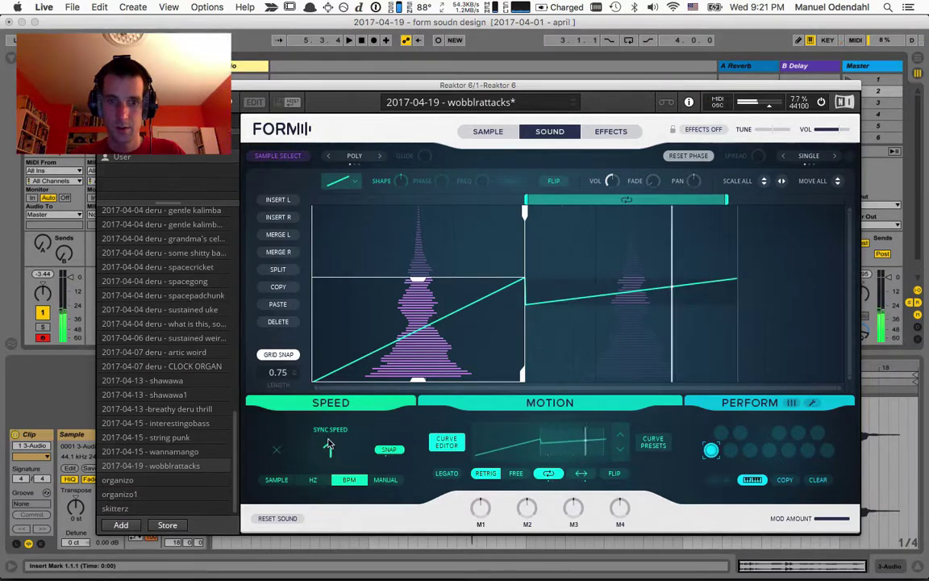
left_click_drag(328, 440, 328, 449)
Step: Widen the second segment's sample range and shift it down toward the lower half of the sample
left_click(643, 292)
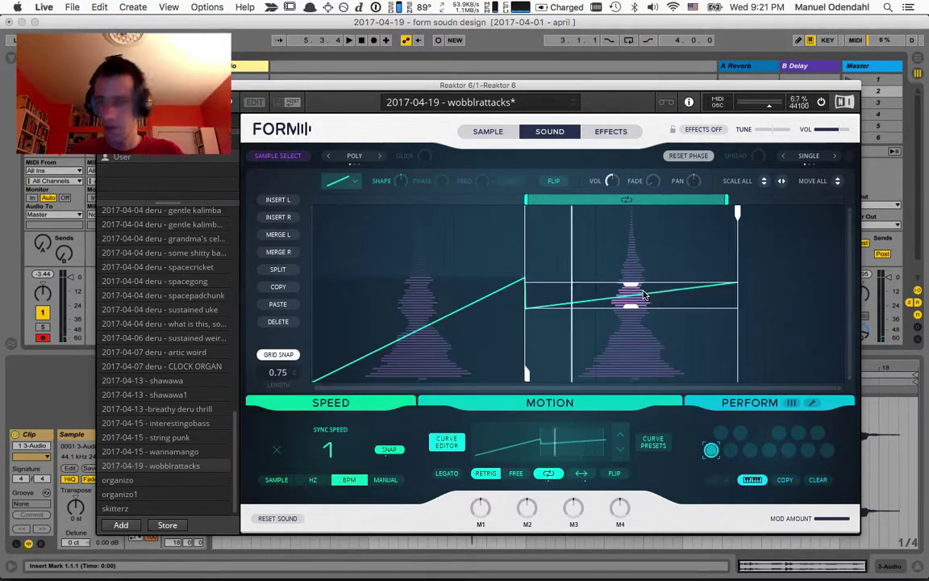
mouse_move(643, 297)
left_mouse_down()
mouse_move(632, 342)
mouse_move(633, 307)
mouse_move(634, 347)
mouse_move(630, 301)
left_mouse_up()
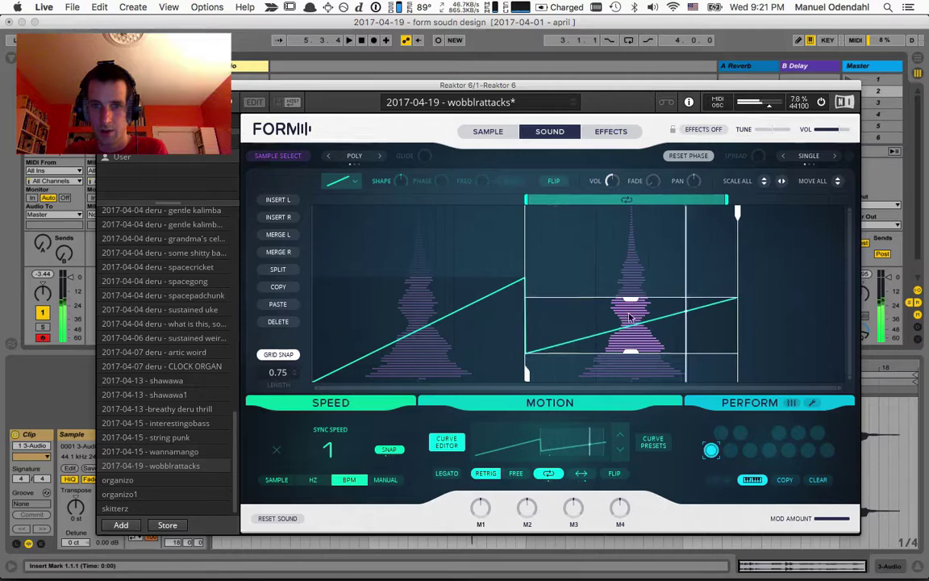
left_click_drag(632, 338, 630, 345)
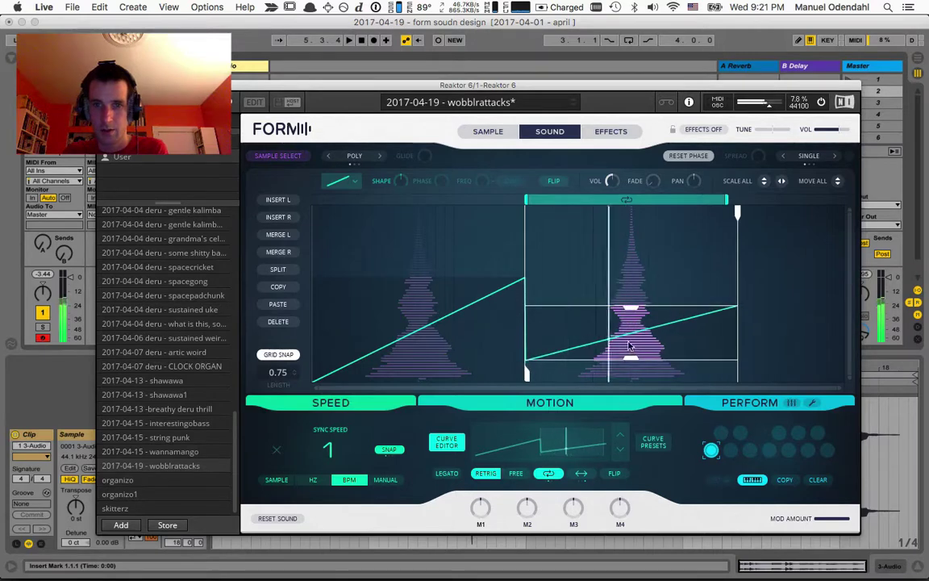
Step: Insert three copies of the second segment after it and extend the loop to the end of the last segment
left_click(278, 217)
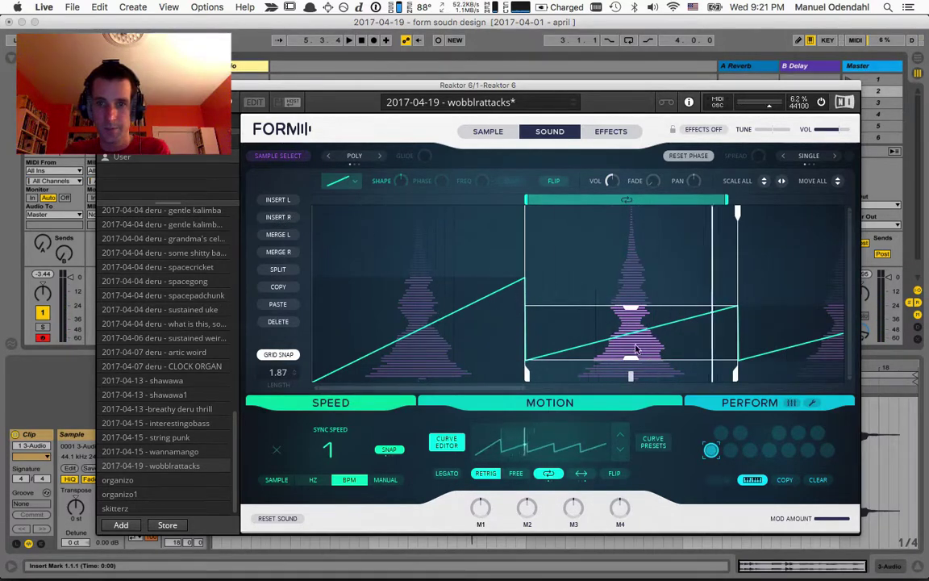
left_click_drag(525, 388, 850, 397)
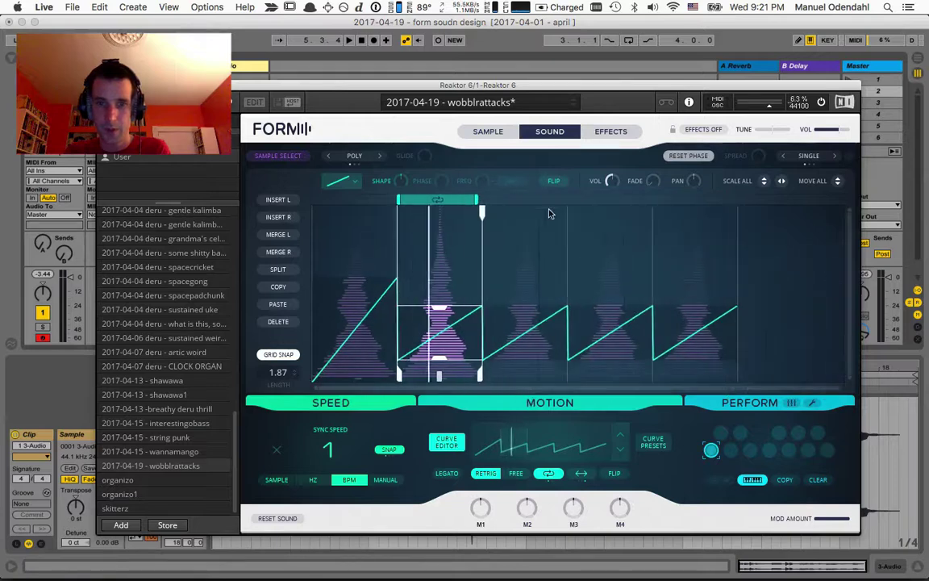
left_click_drag(482, 203, 732, 226)
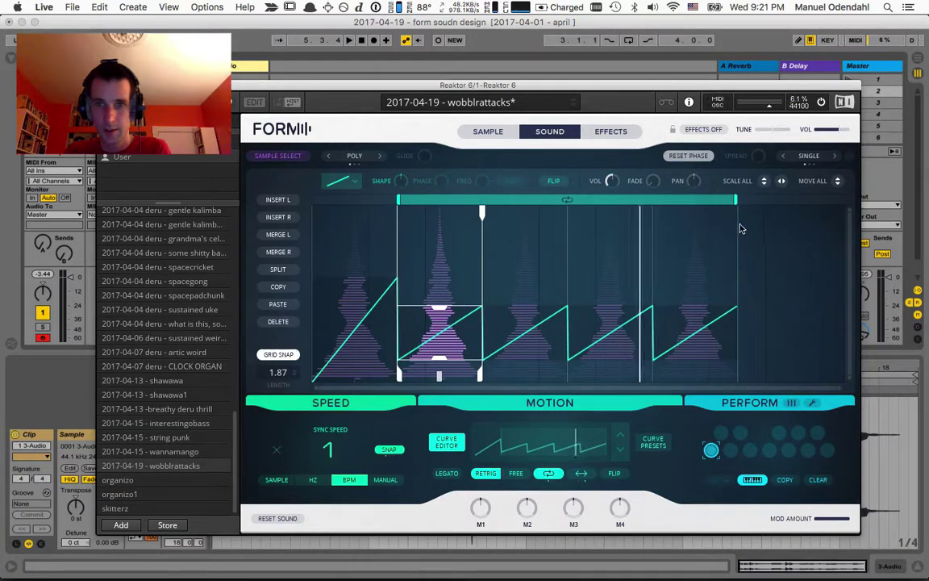
Step: Shift the third segment's sample range up toward the middle of the sample
left_click(515, 333)
left_click_drag(522, 353, 521, 318)
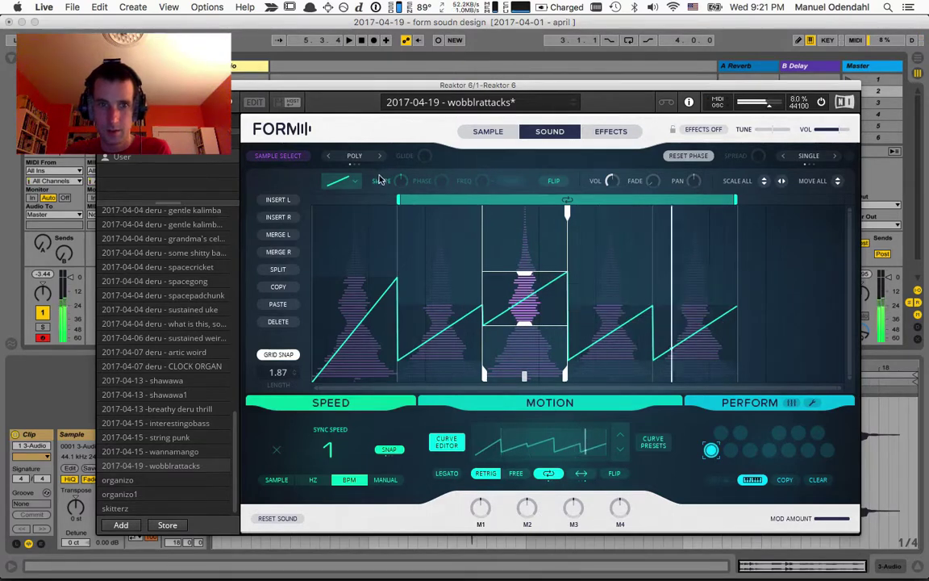
Step: Change the third segment's curve to a triangle wave and raise its Shape to round the peaks
left_click(343, 181)
left_click(345, 321)
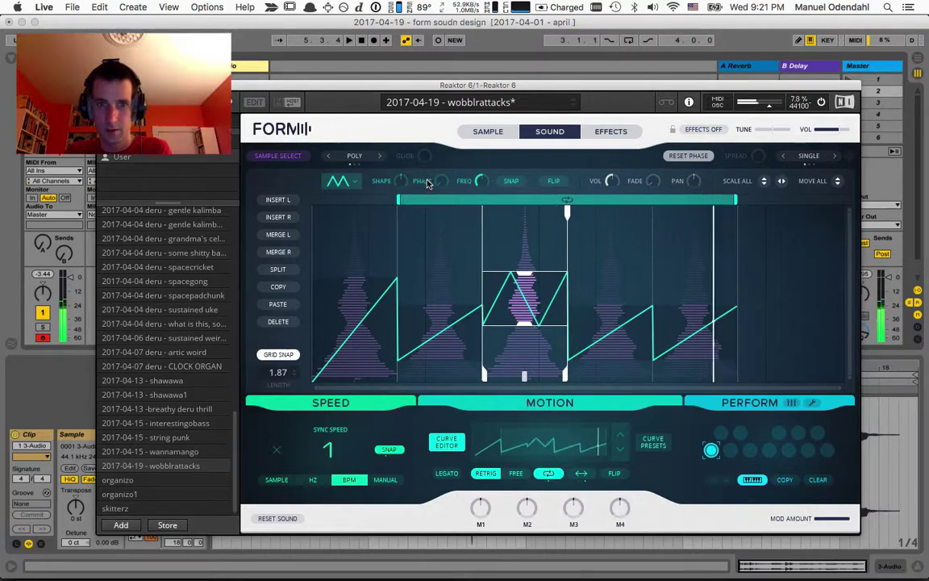
left_click_drag(398, 181, 393, 152)
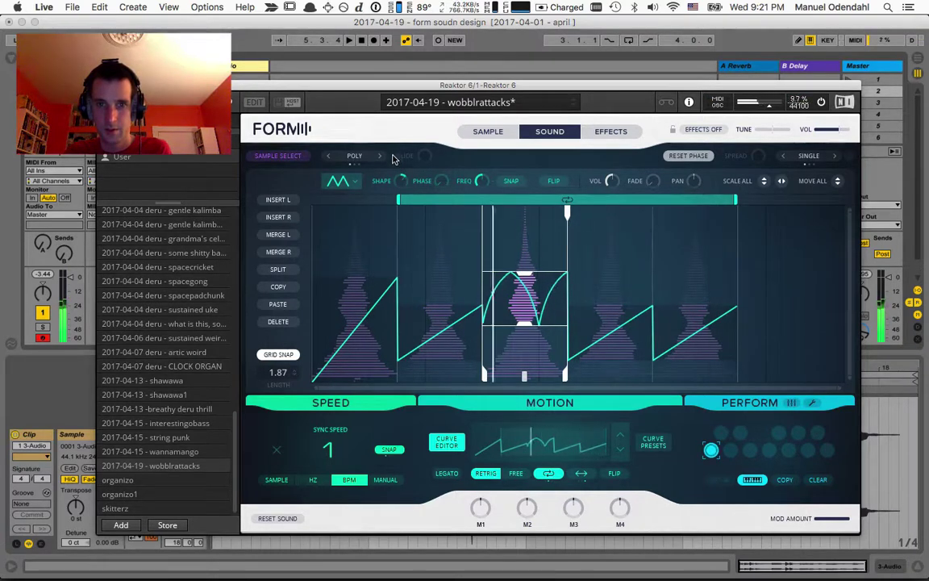
Step: Shift the fourth and fifth segments' sample ranges into the upper half of the sample
left_click(454, 327)
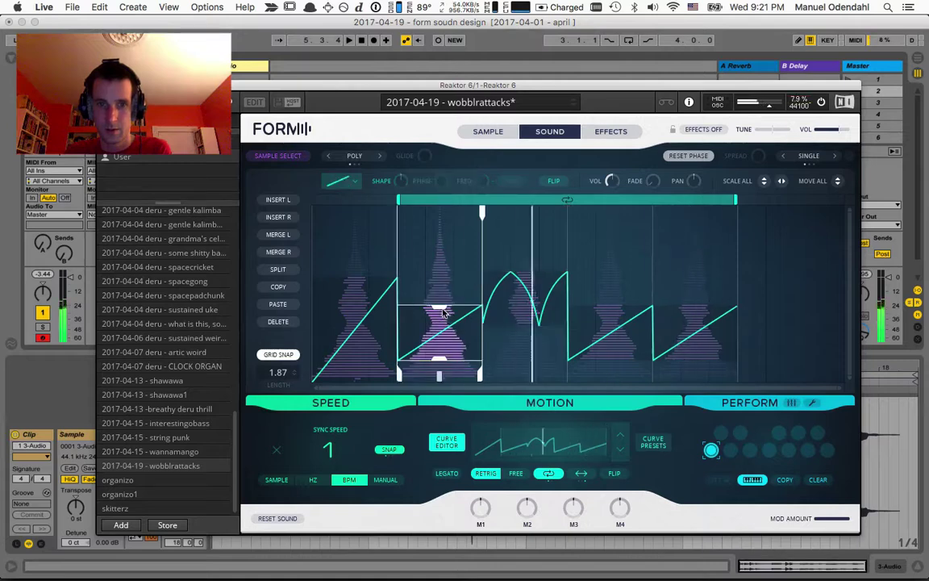
left_click_drag(441, 329, 612, 258)
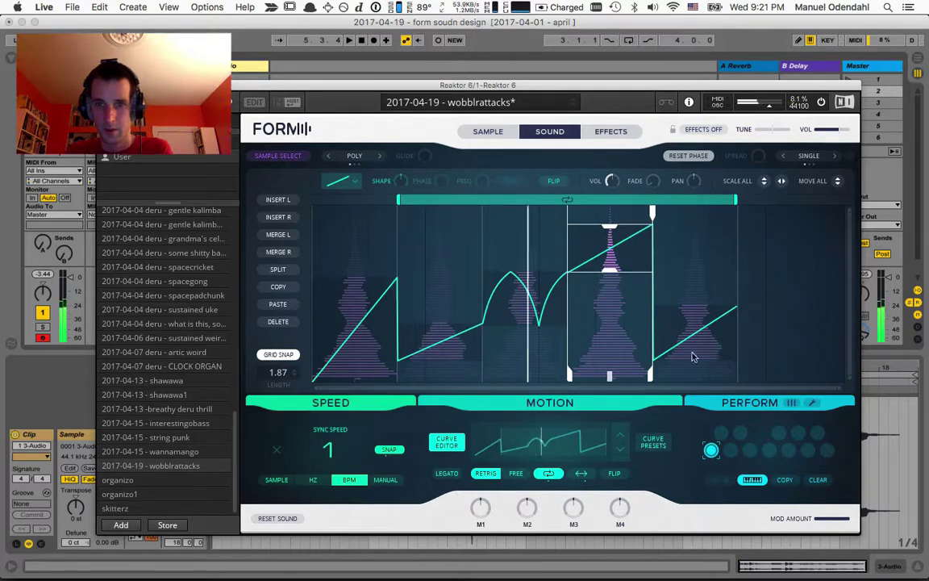
left_click_drag(694, 352, 694, 264)
Step: Narrow the fourth segment's sample range to a slight rise and stretch the segment to nearly double its length
left_click(610, 232)
left_click_drag(610, 232, 611, 263)
left_click_drag(653, 215, 723, 214)
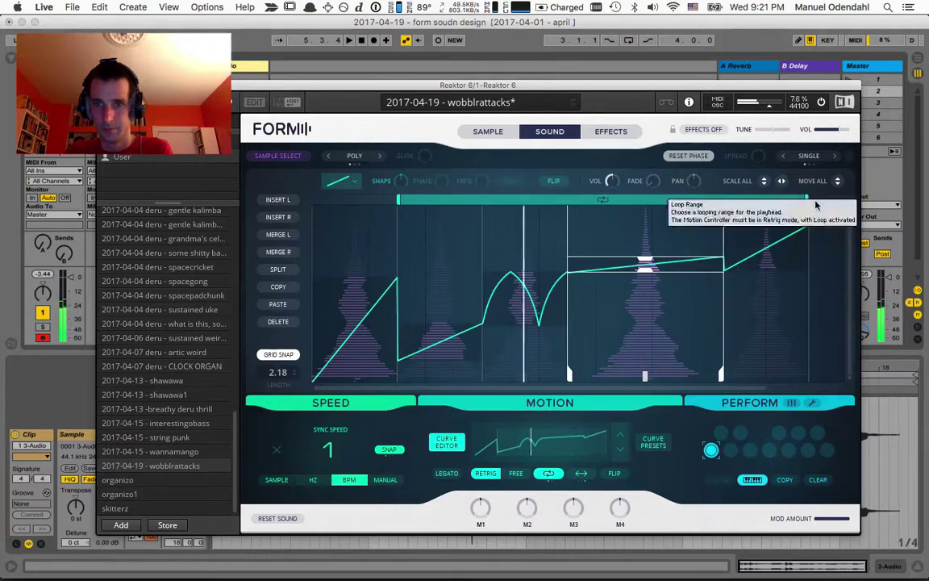
Step: Change the last segment's curve to a single sine cycle and widen its range to span the middle to the upper sample
left_click(800, 211)
left_click(343, 181)
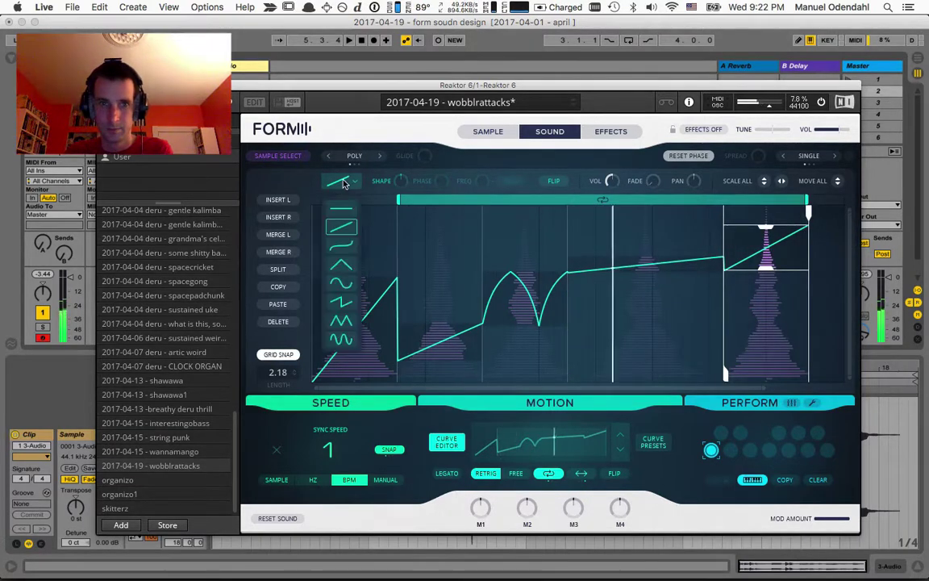
left_click(309, 190)
left_click_drag(768, 261, 756, 220)
scroll(678, 270, "up", 1)
scroll(674, 264, "down", 2)
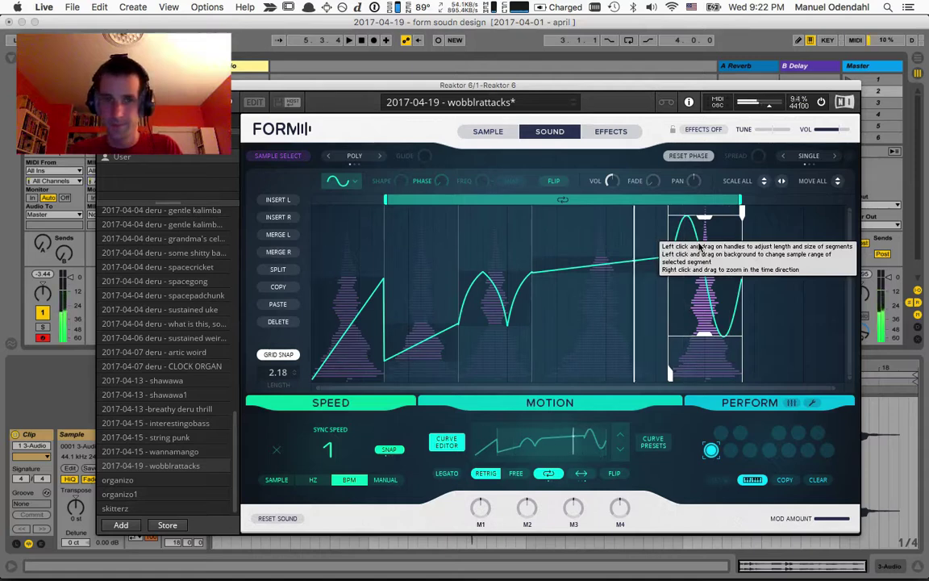
Step: Set the voice mode to mono legato and return to the oscillator controls on the Sound page
left_click(381, 156)
left_click(382, 156)
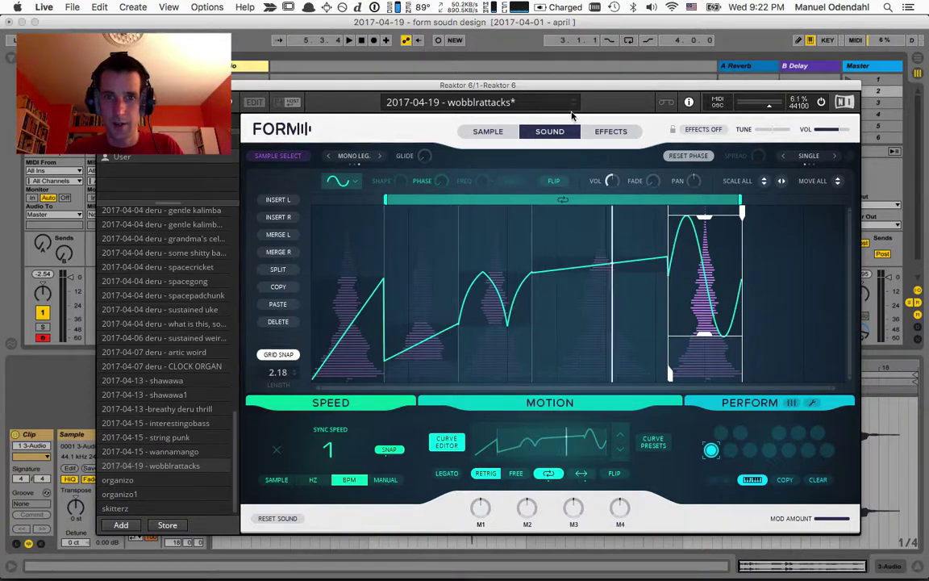
left_click(556, 132)
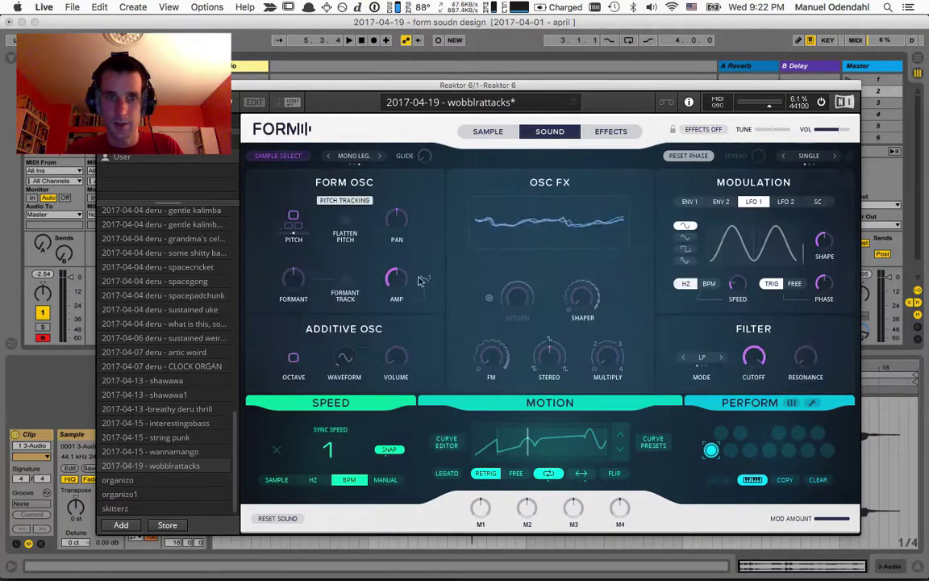
Step: Save the sound as a new snapshot named "2017-04-19 - skrillex is a rabbit"
left_click(166, 525)
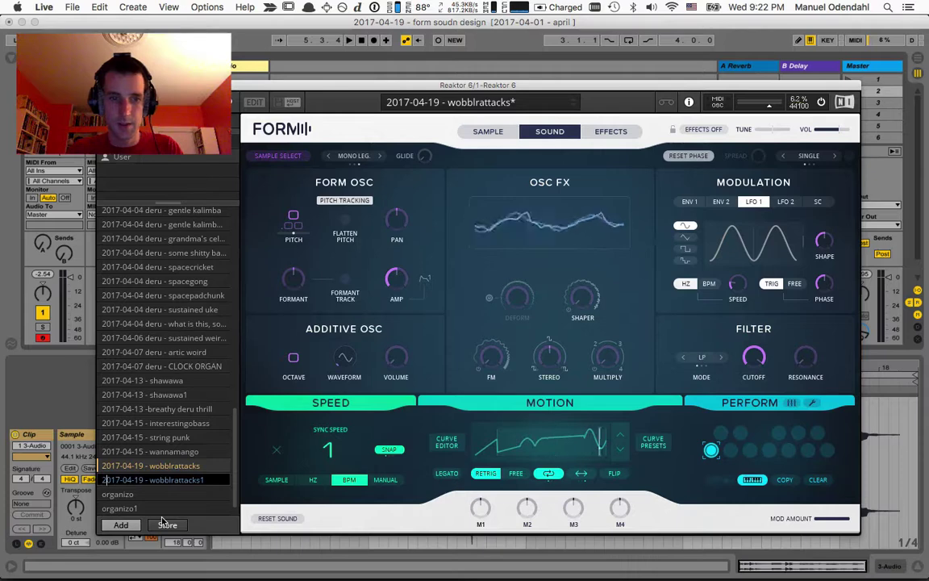
key("Right")
key("Right")
key("Right")
key("Right")
key("Right")
key("Right")
key("Right")
key("Right")
key("Right")
key("Right")
key("Right")
key("Right")
key("Right")
key("Right")
key("Right")
key("Right")
key("Right")
key("Right")
key("Right")
key("Right")
key("BackSpace")
key("BackSpace")
key("BackSpace")
key("BackSpace")
key("BackSpace")
key("BackSpace")
key("BackSpace")
key("BackSpace")
key("BackSpace")
key("BackSpace")
key("BackSpace")
key("BackSpace")
key("BackSpace")
key("BackSpace")
key("BackSpace")
key("BackSpace")
key("BackSpace")
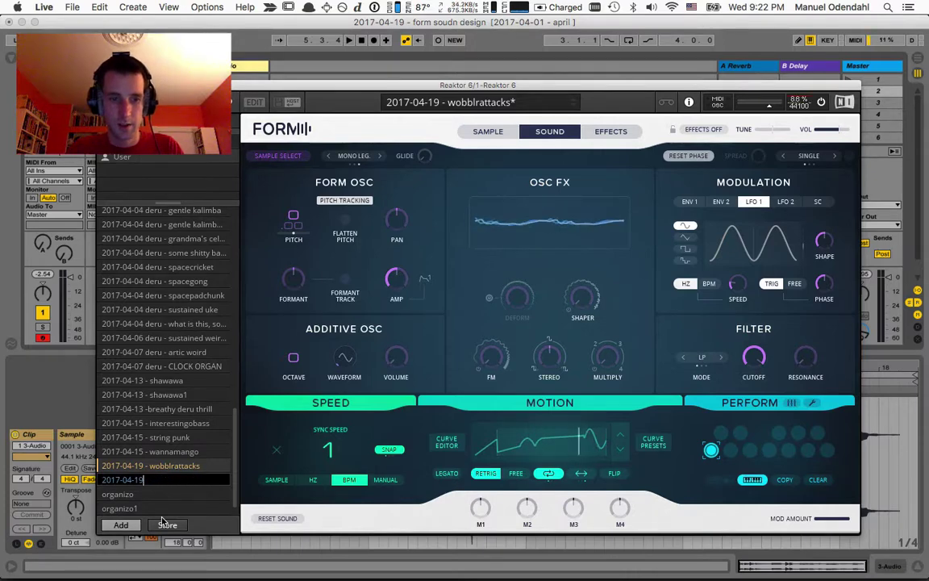
type("- skril")
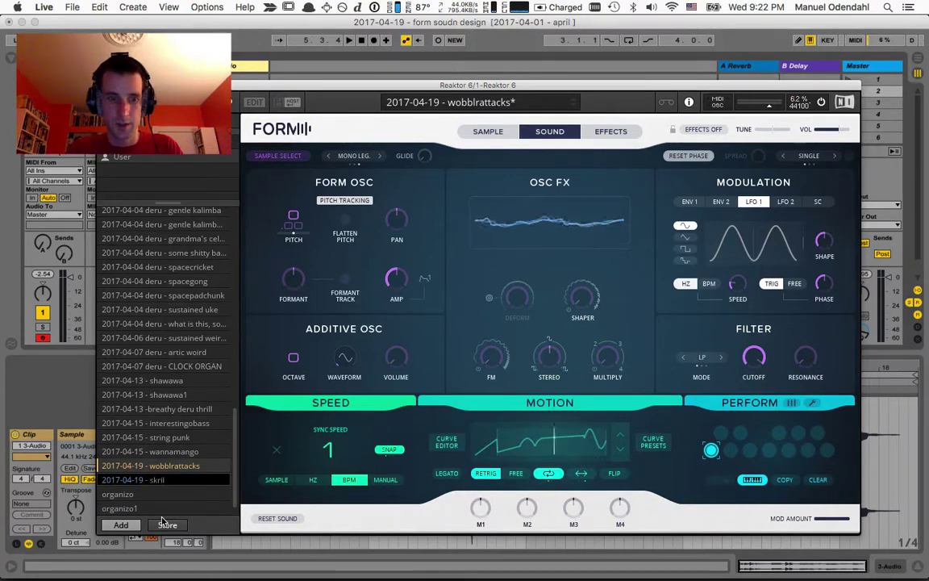
type("lex is a rabbi")
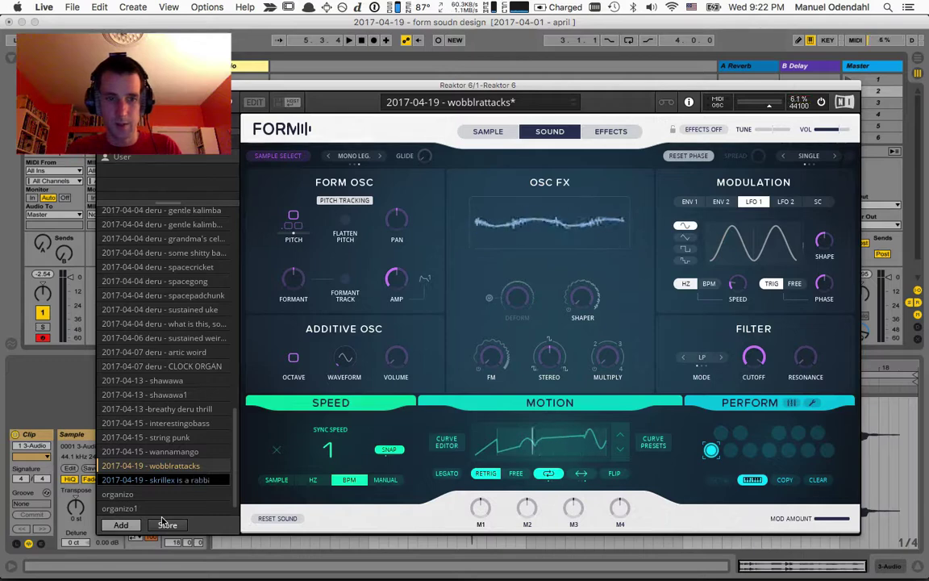
type("t")
key("Return")
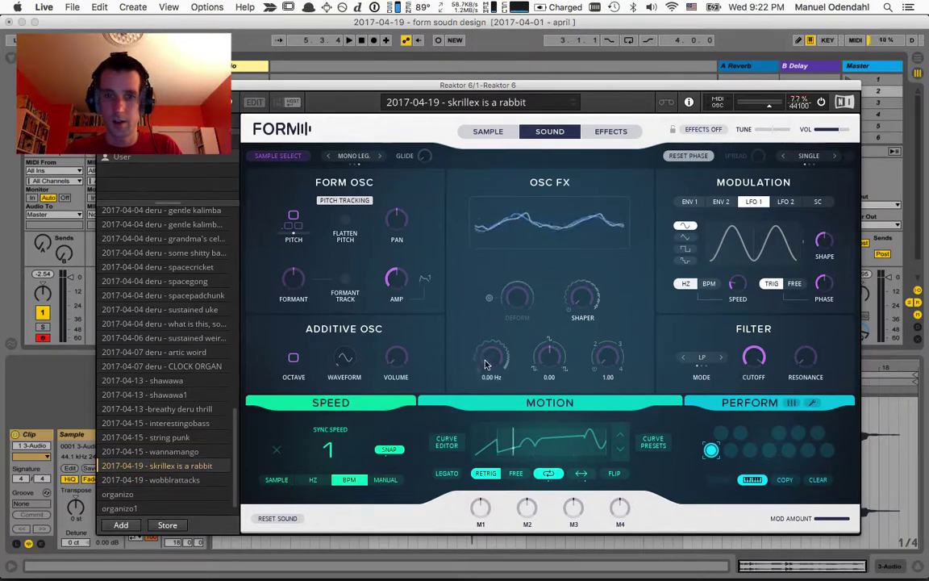
Step: Add FM, Deform and Shaper to the oscillator effects and switch the voices to four-voice unison
left_click_drag(486, 364, 487, 331)
left_click(489, 299)
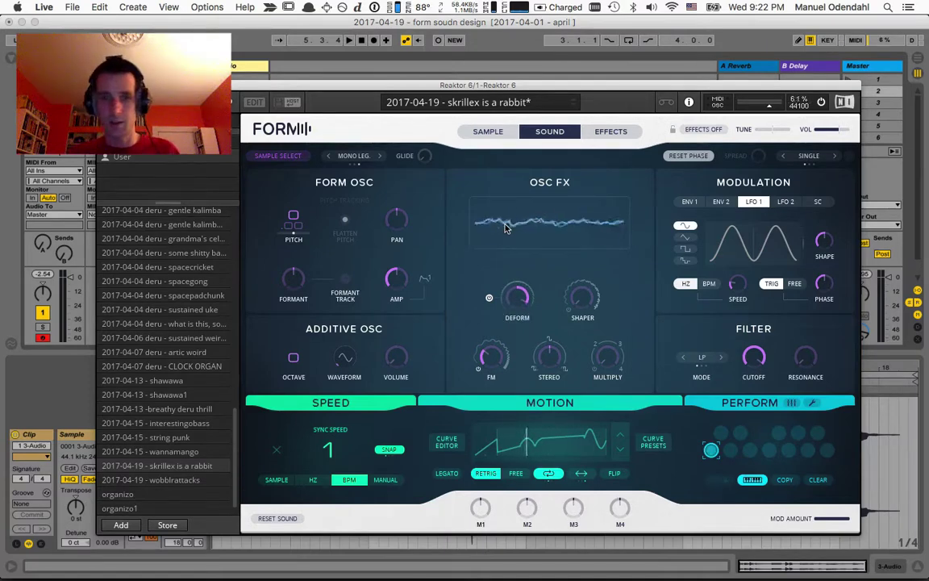
left_click_drag(586, 325, 578, 260)
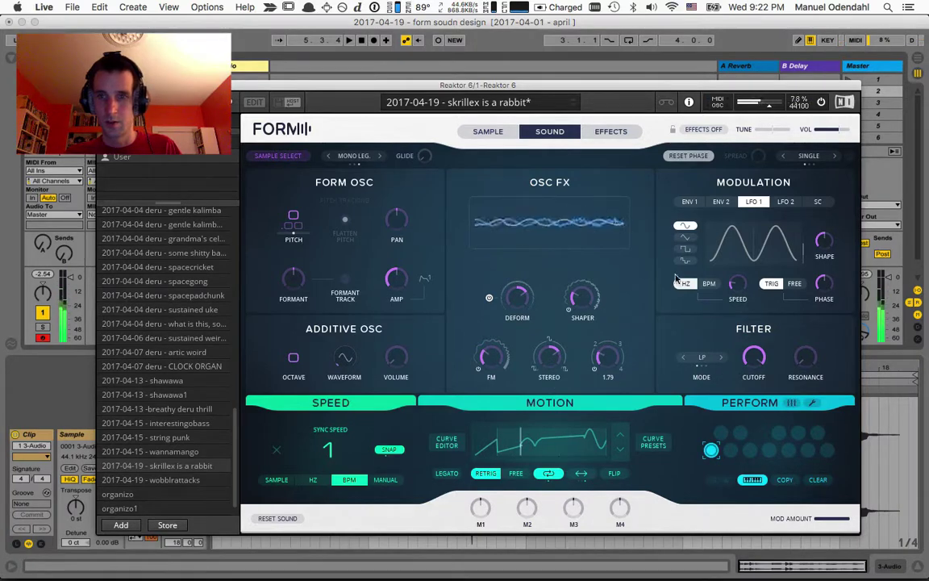
left_click(835, 156)
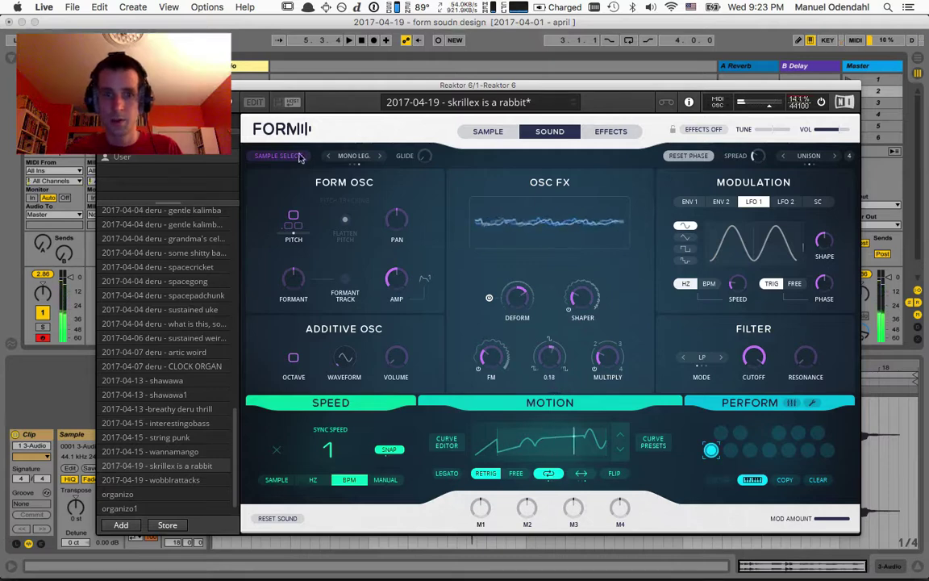
Step: Adjust the attack and compression ratio of the Dynamics effect
left_click(610, 132)
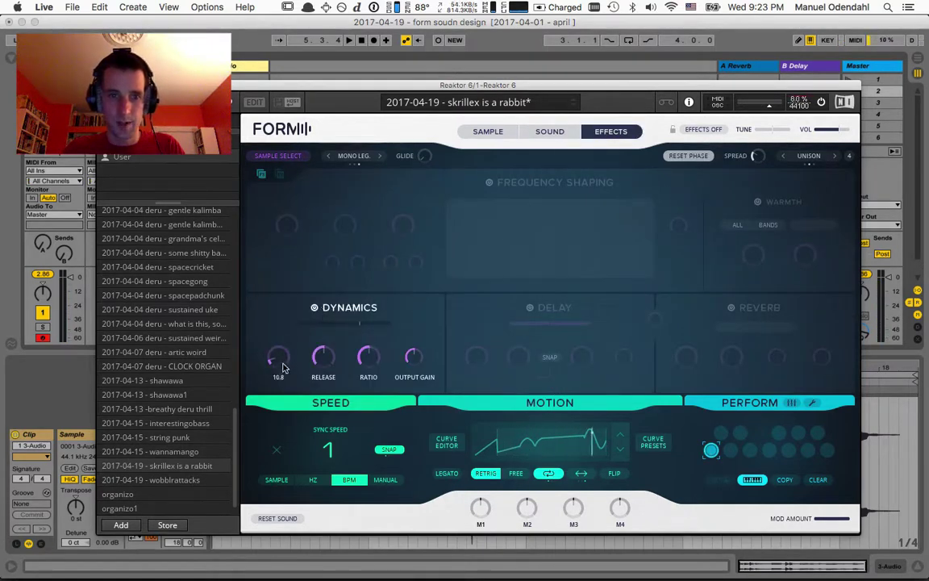
left_click_drag(283, 368, 284, 377)
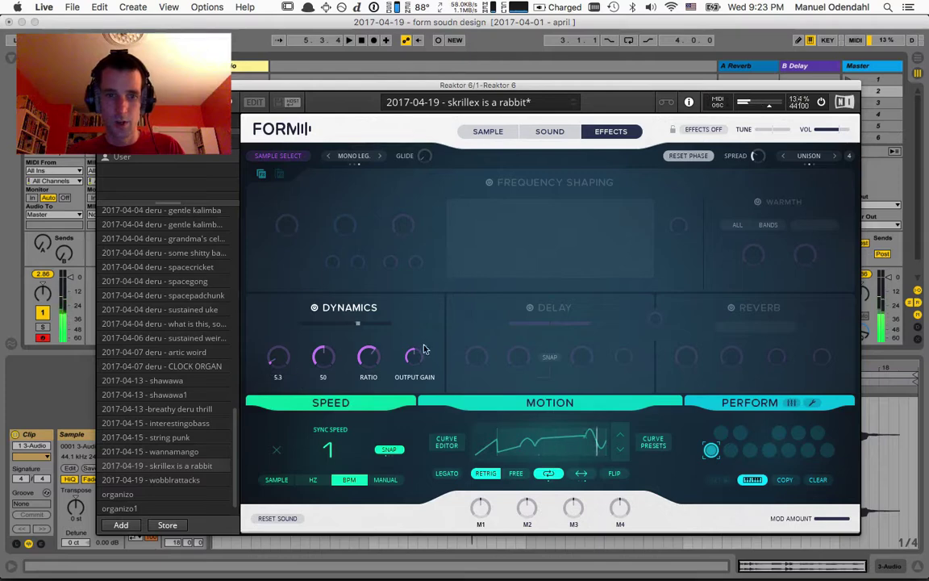
left_click_drag(365, 361, 364, 403)
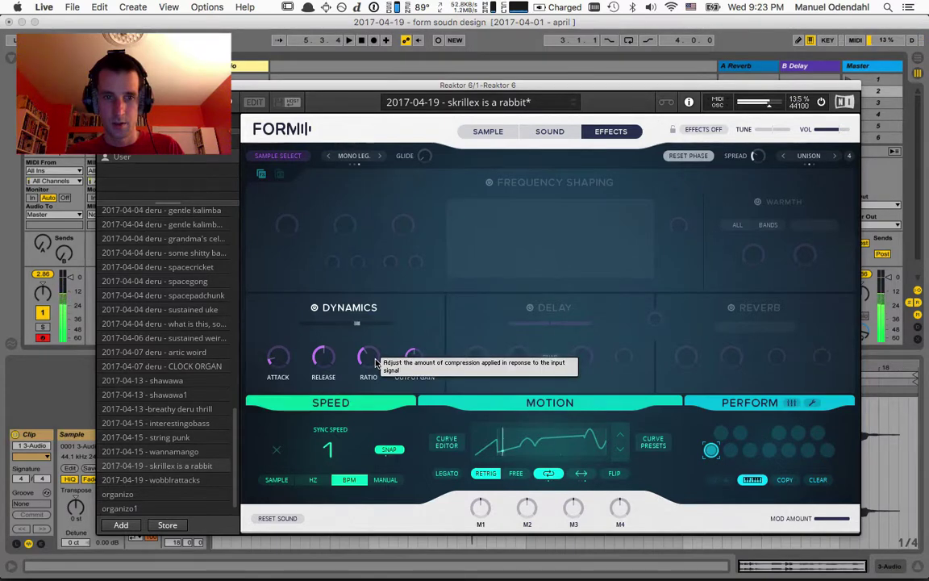
left_click_drag(373, 363, 371, 344)
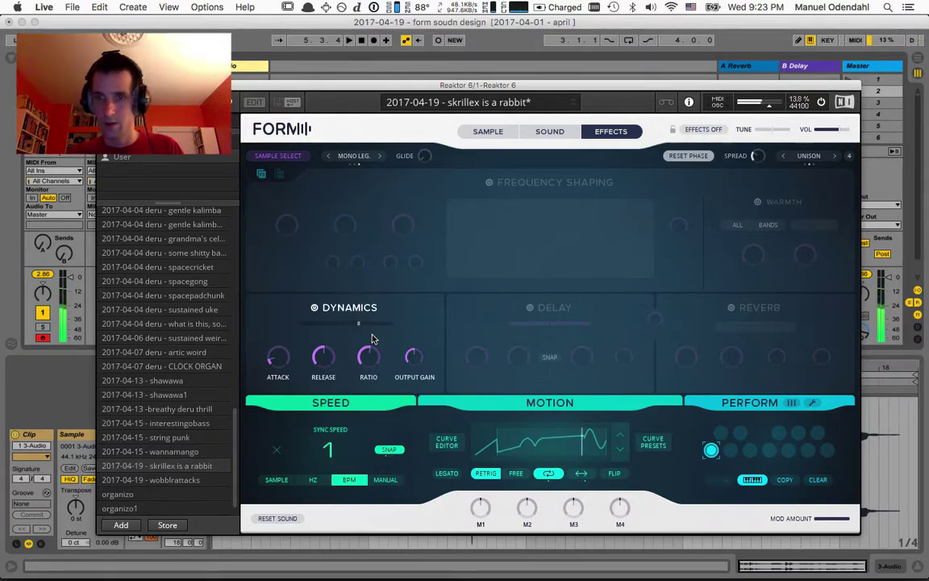
Step: Enable Frequency Shaping and Warmth, and raise the digital warmth's drive and charge
left_click(489, 183)
left_click(758, 202)
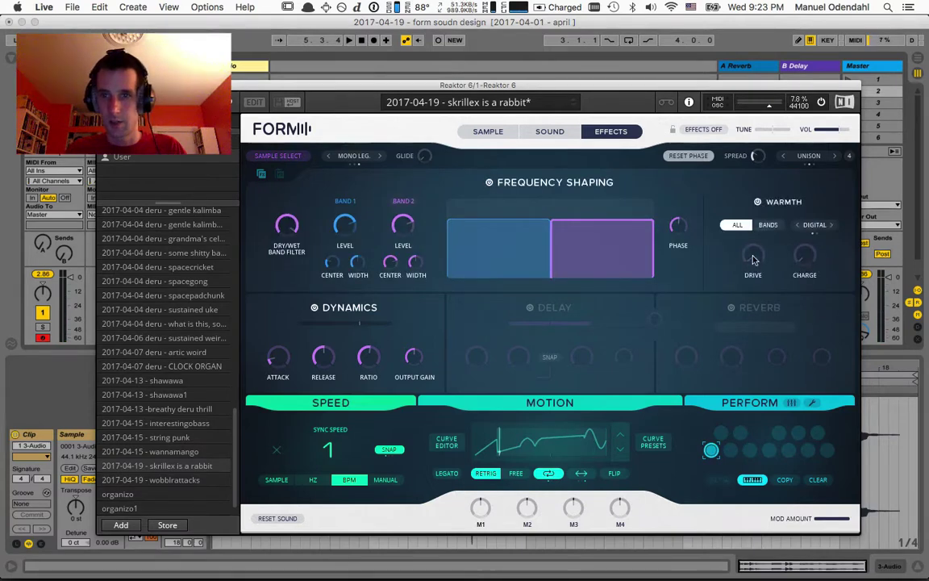
left_click_drag(754, 259, 750, 227)
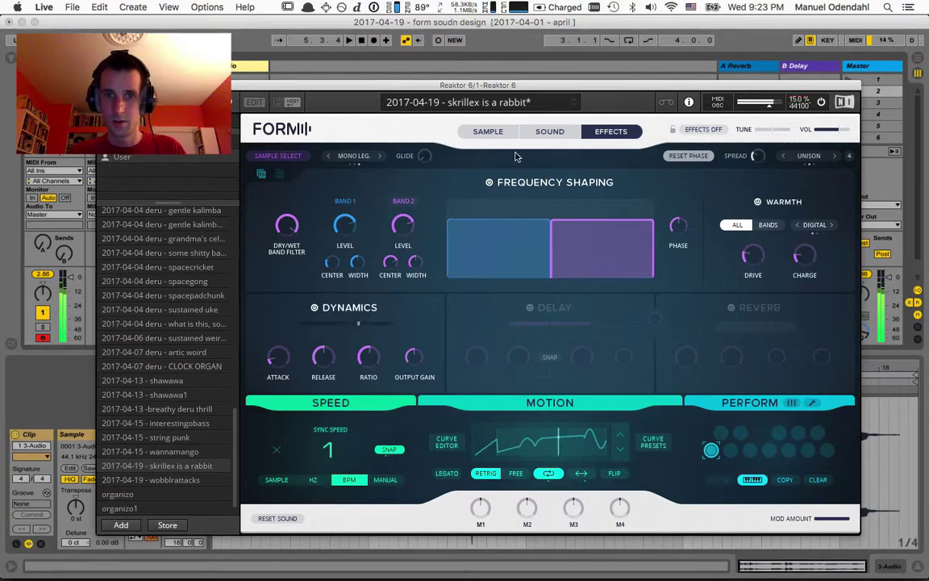
Step: Check the sample's waveform and pitch curve, and set the oscillator's Formant slightly above its centre
left_click(488, 131)
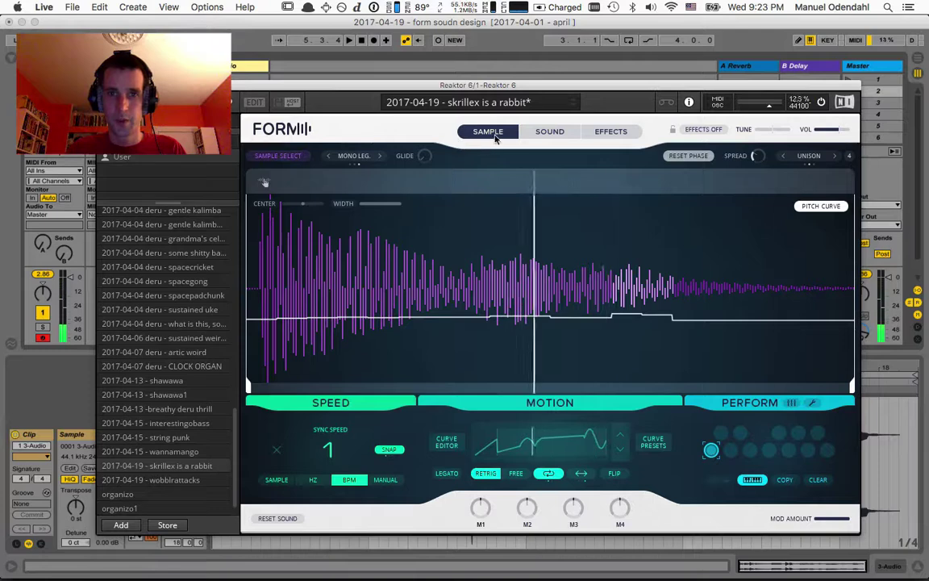
left_click(536, 133)
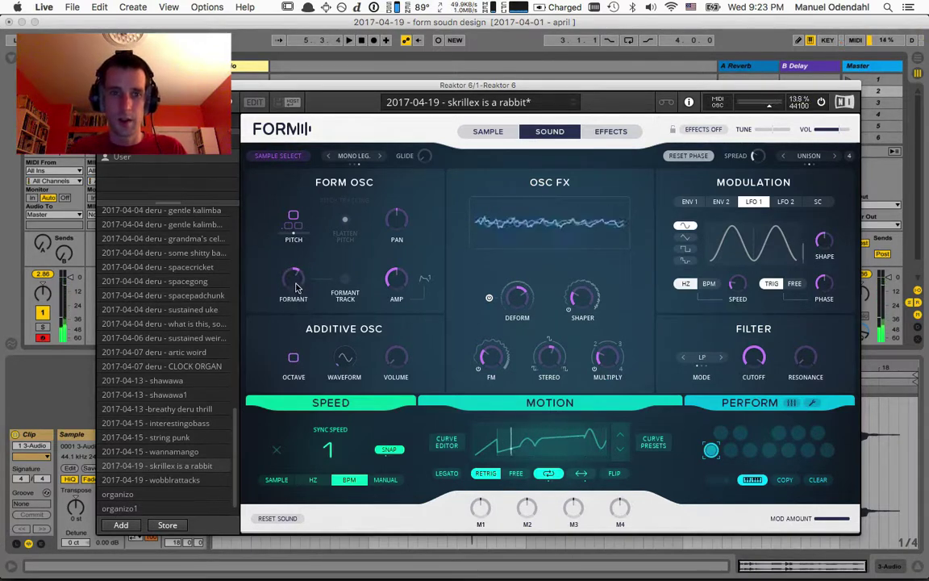
left_click_drag(296, 288, 297, 296)
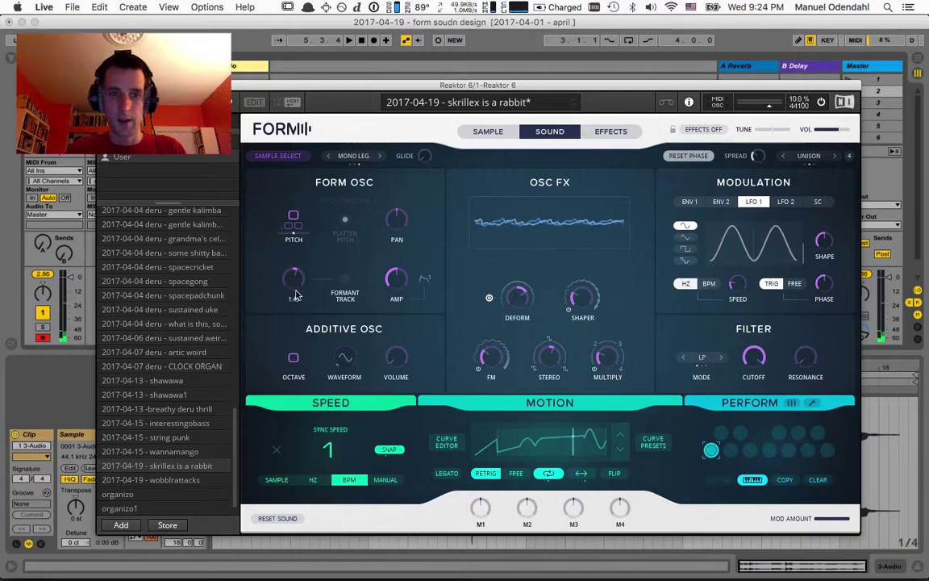
Step: Label the first macro knob MOTION and keep it bipolar
left_click(482, 525)
left_click(481, 420)
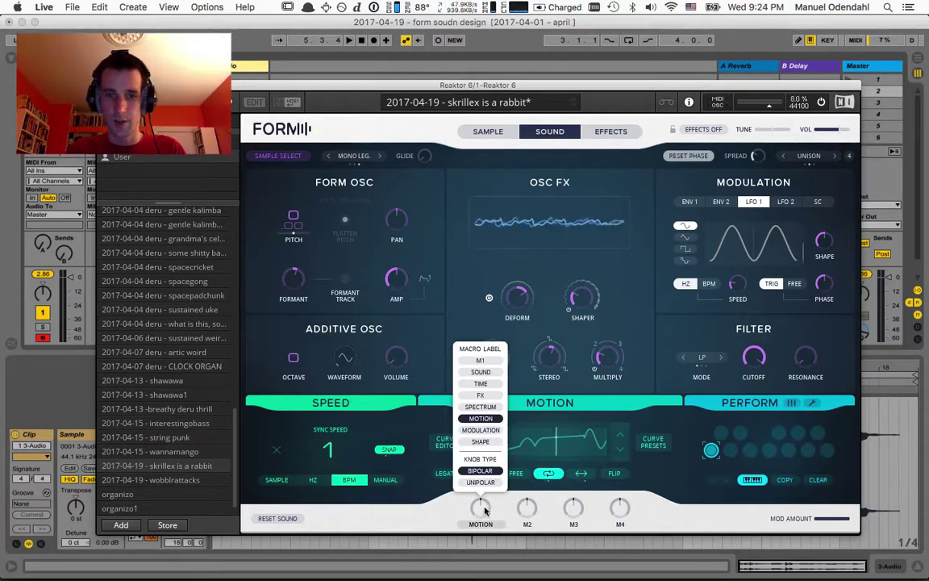
left_click(451, 506)
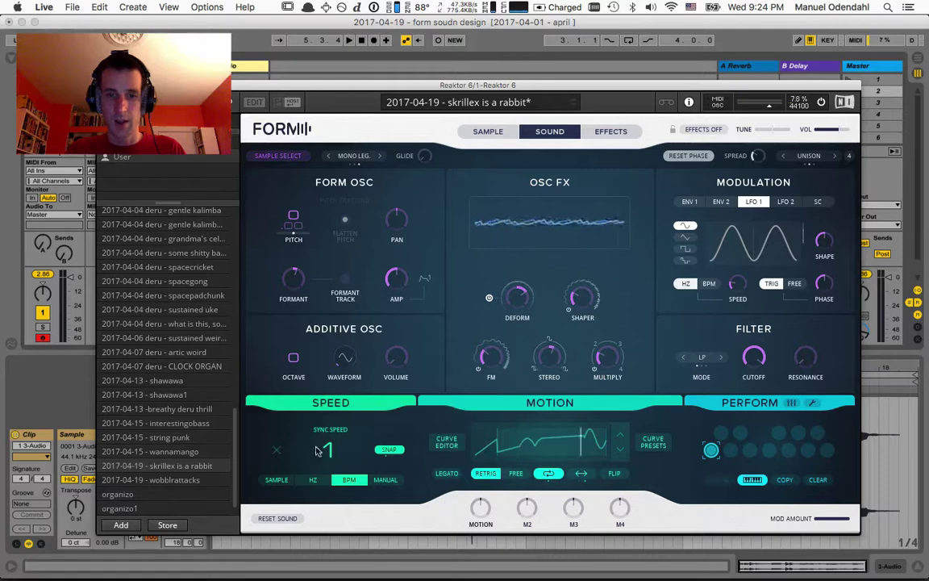
Step: Assign macro M1 as the first modulation source of the sync speed
mouse_move(330, 442)
left_click(308, 398)
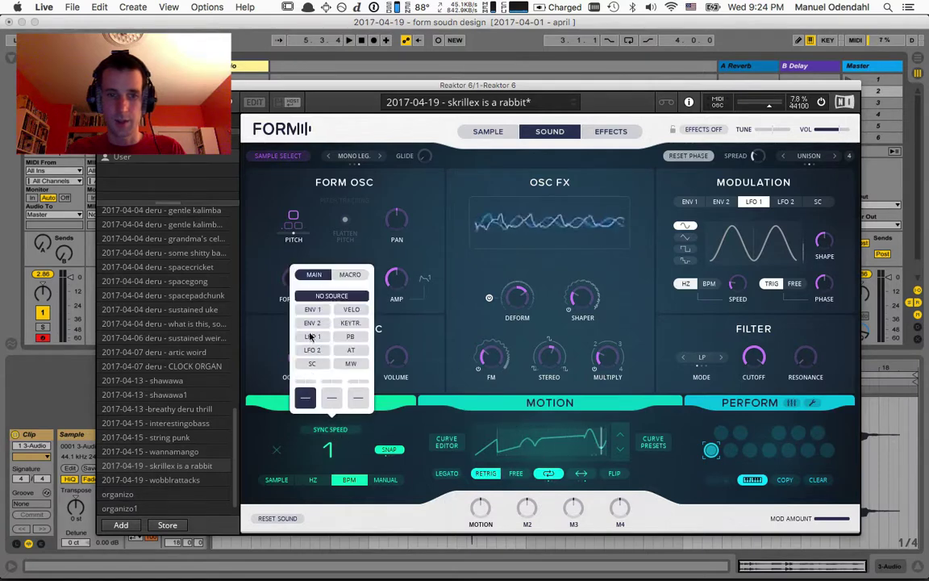
left_click(349, 276)
left_click(311, 310)
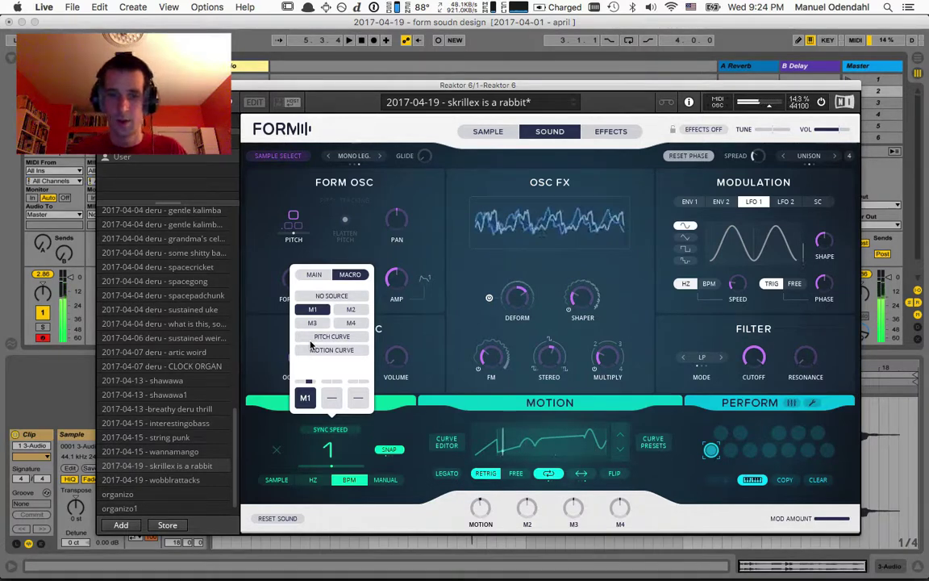
left_click(446, 423)
Step: Shorten the motion loop to end after the third segment and set the sync speed to 1/4
left_click(446, 441)
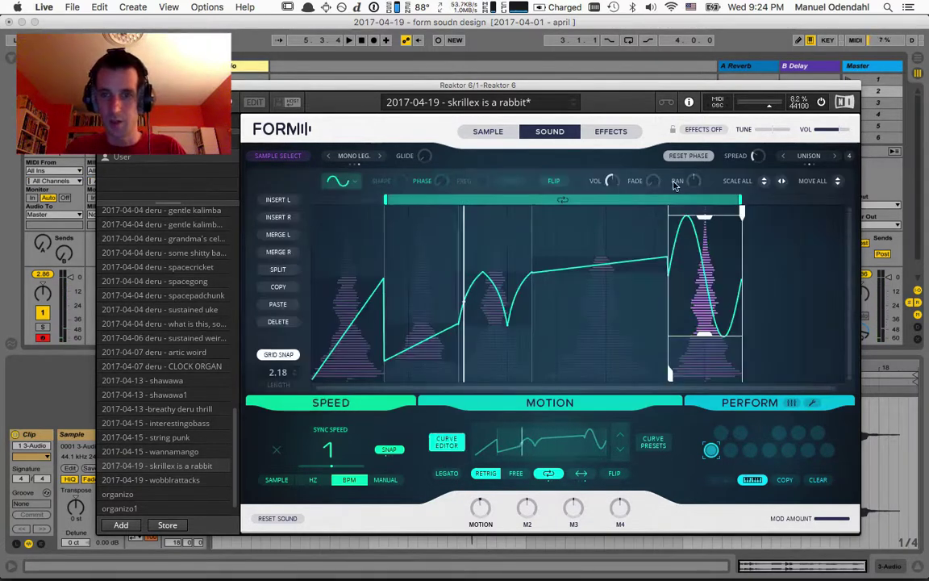
left_click_drag(735, 202, 531, 200)
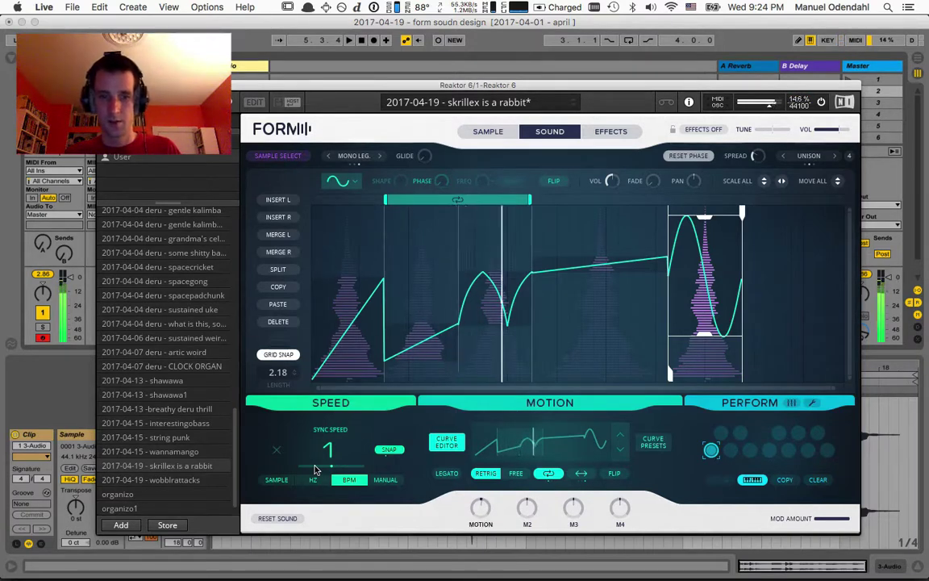
left_click_drag(339, 460, 340, 509)
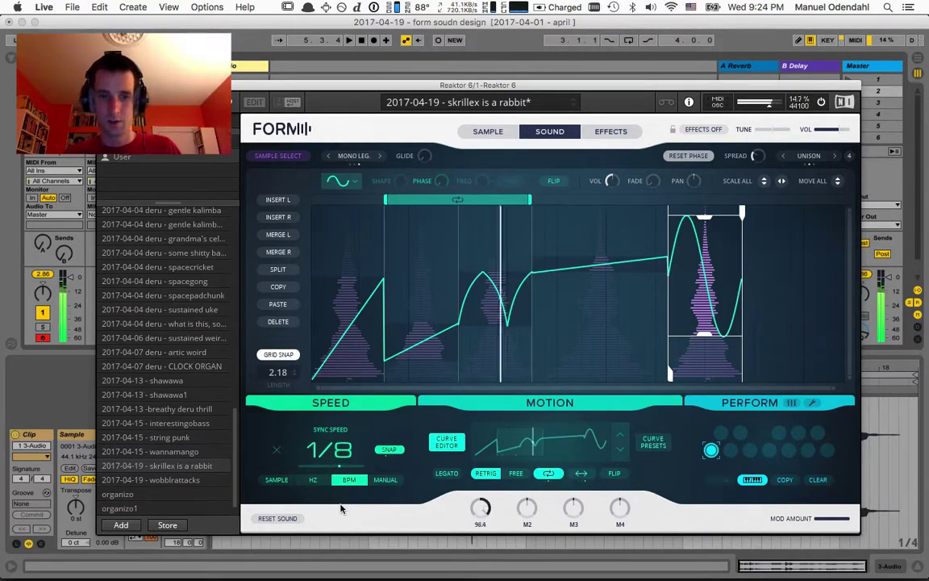
mouse_move(325, 456)
left_mouse_down()
mouse_move(322, 421)
mouse_move(326, 438)
left_mouse_up()
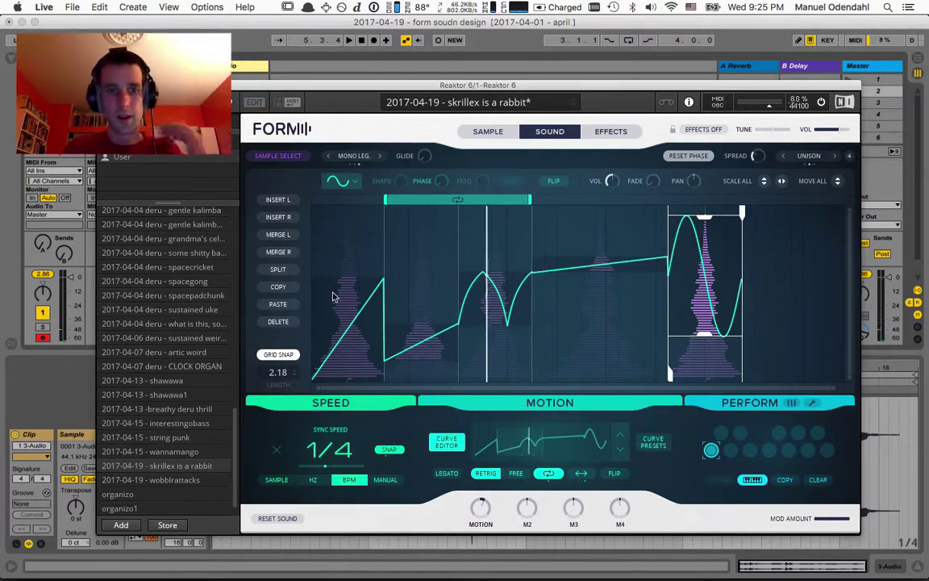
Step: Lower the Multiply amount in the oscillator effects and open the Envelope 1 settings
left_click(550, 132)
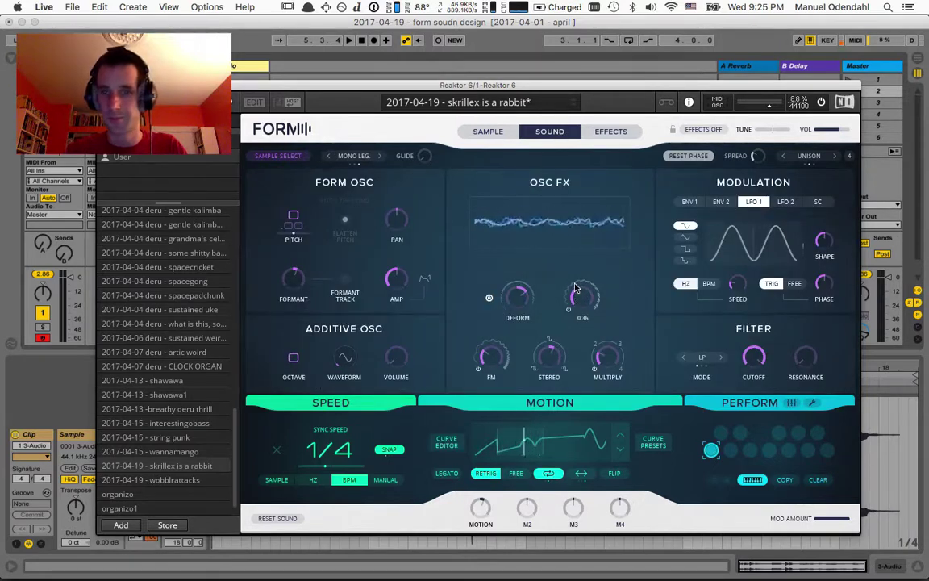
left_click_drag(607, 377, 608, 417)
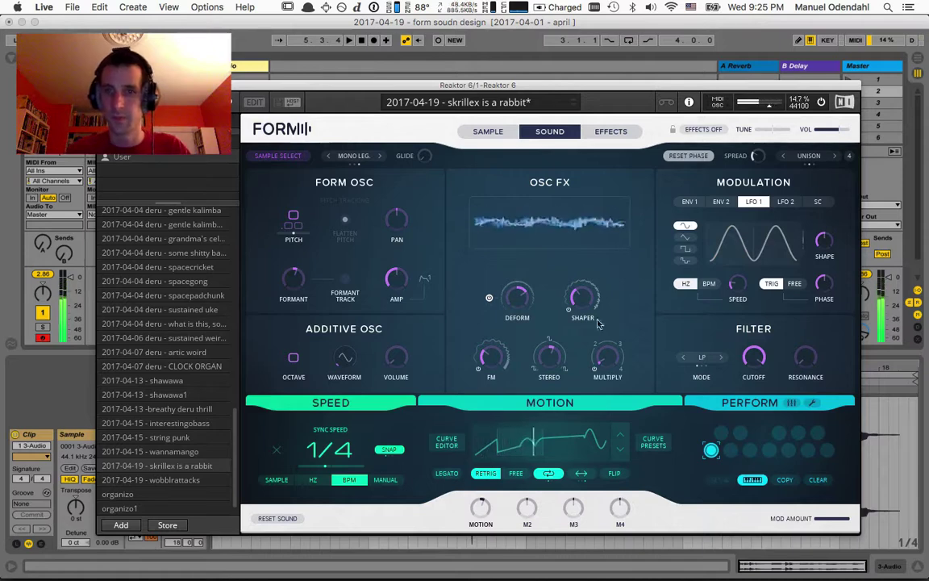
left_click(691, 201)
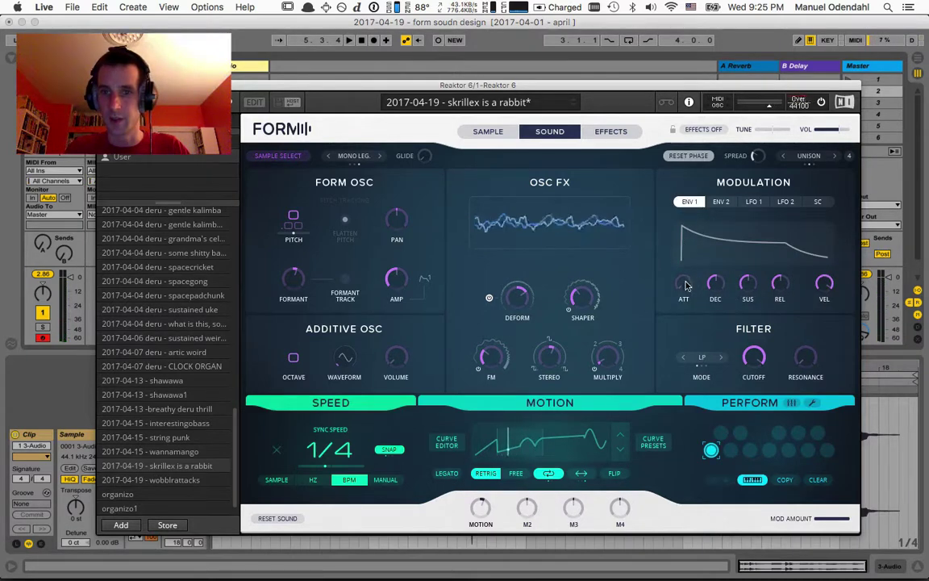
left_click_drag(686, 283, 672, 183)
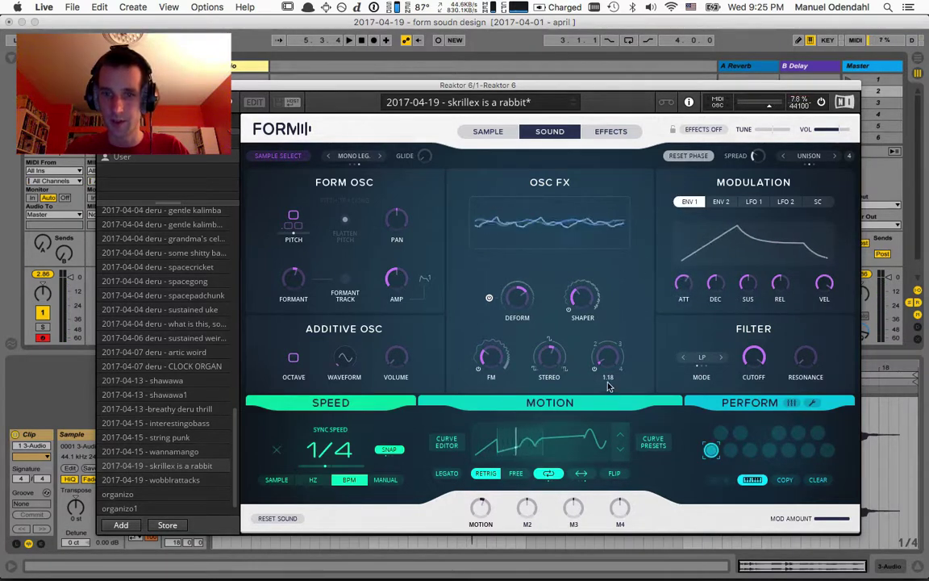
mouse_move(607, 355)
left_click(582, 312)
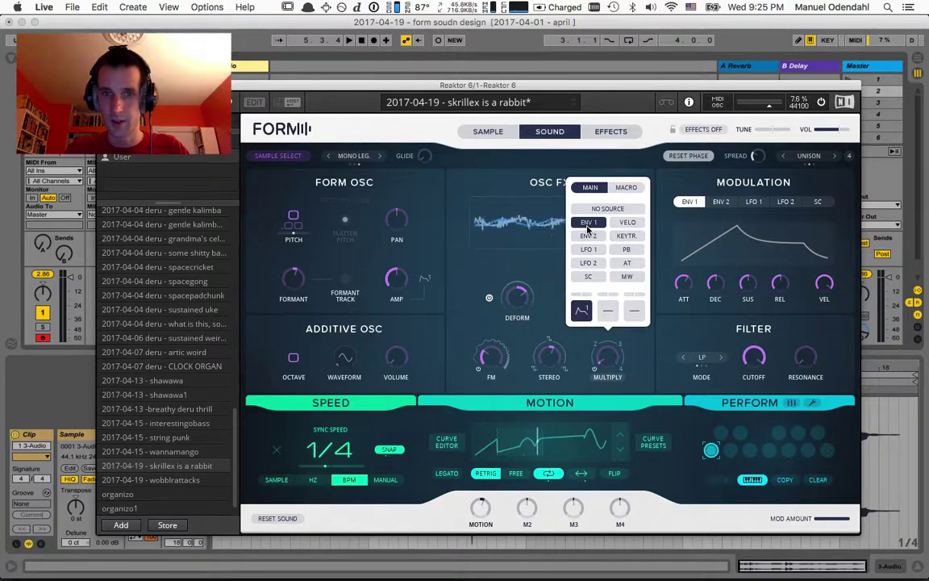
left_click_drag(685, 284, 701, 453)
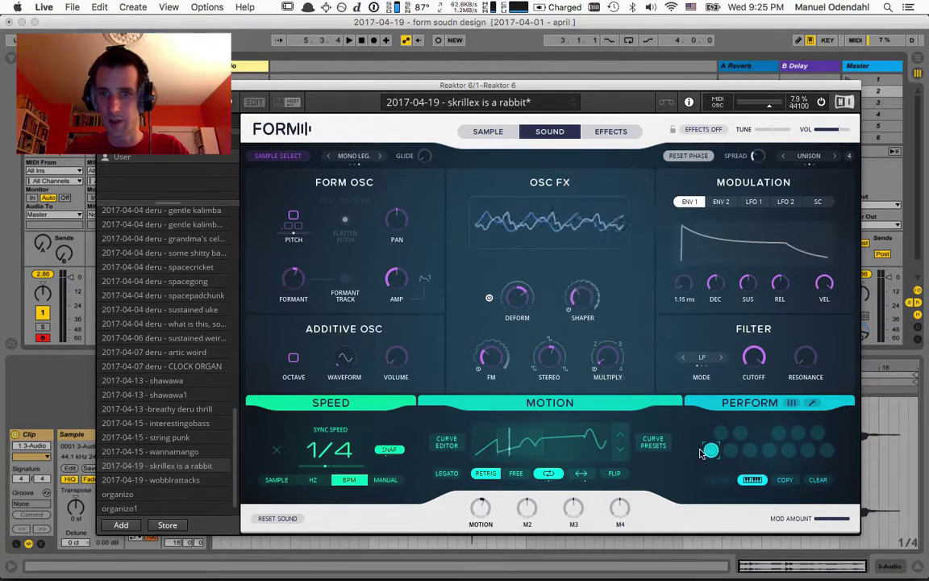
Step: Assign Envelope 2 as the first modulation source of Multiply and set the envelope's attack to 250 ms
left_click(722, 202)
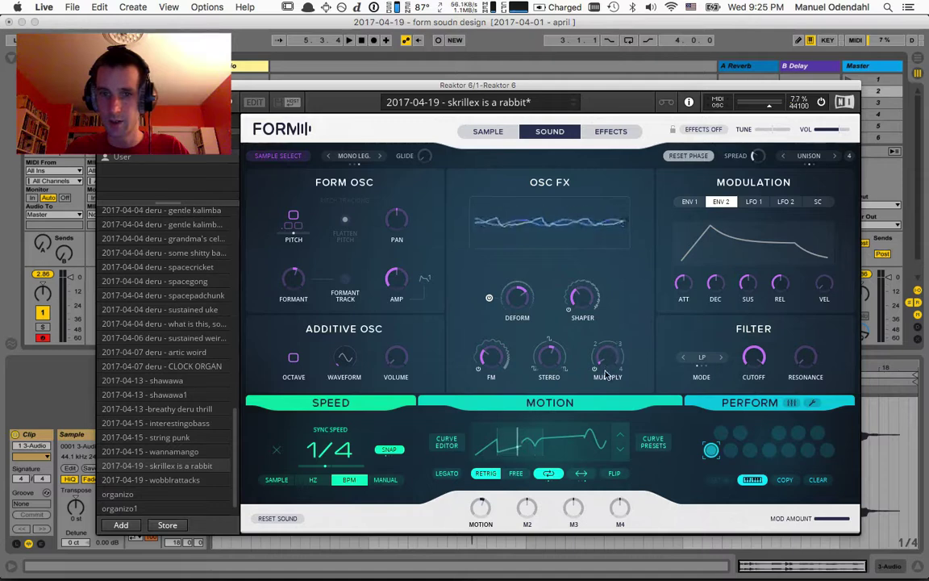
mouse_move(606, 363)
left_click(582, 311)
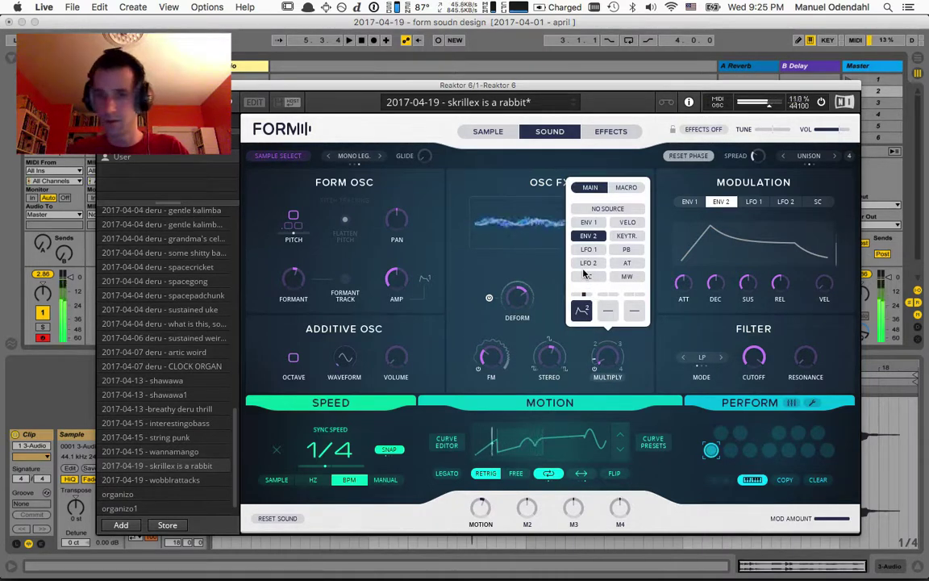
left_click(687, 274)
left_click_drag(687, 286, 688, 270)
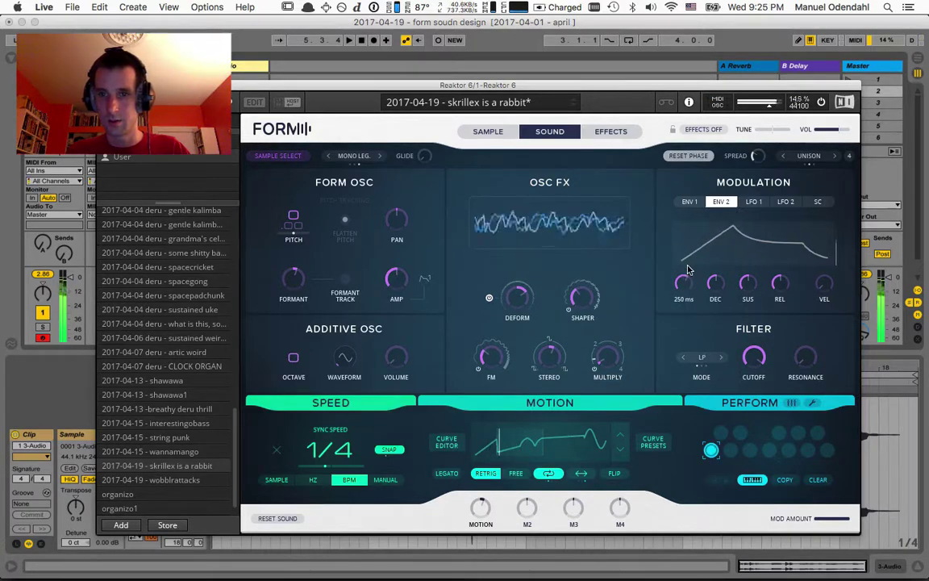
Step: Assign LFO 1 as the first modulation source of the oscillator's formant
left_click(752, 203)
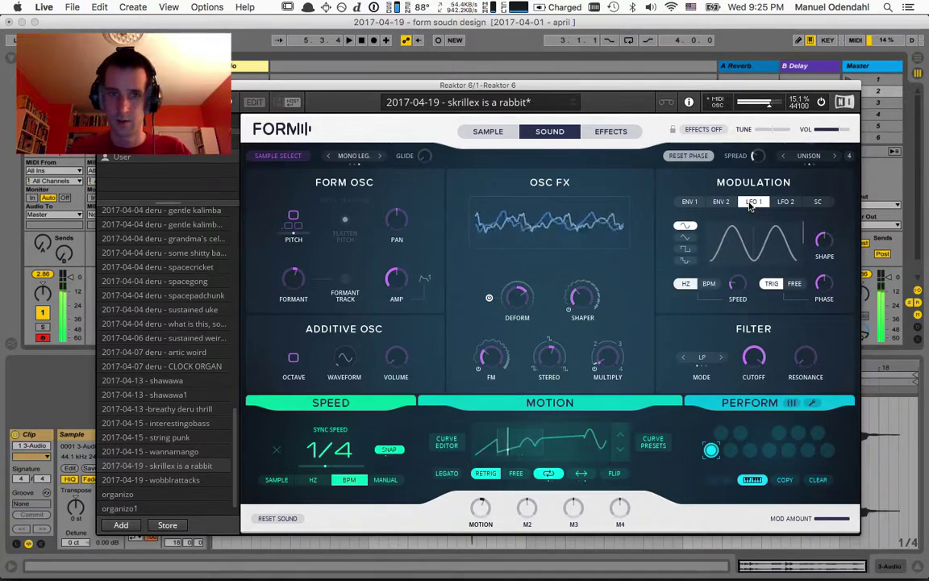
left_click(294, 333)
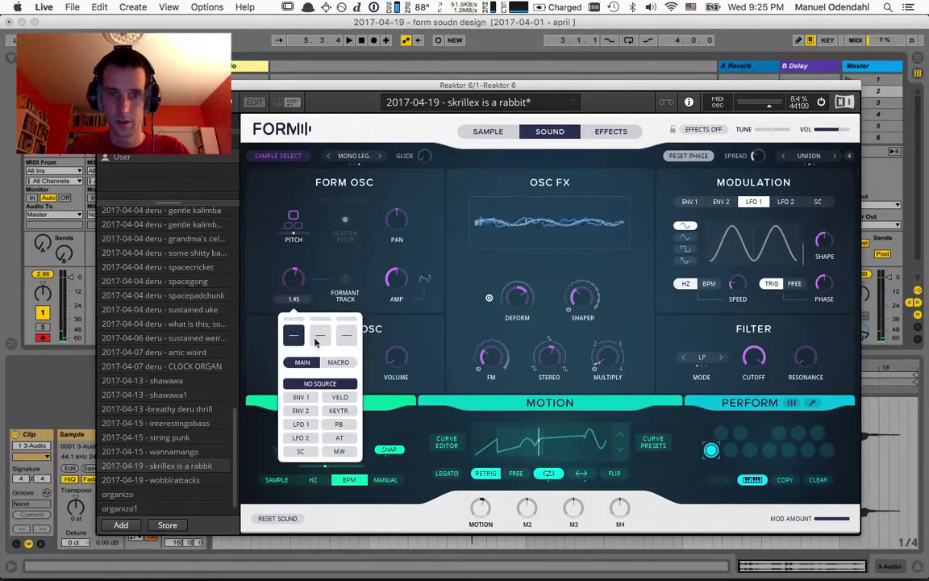
left_click(302, 424)
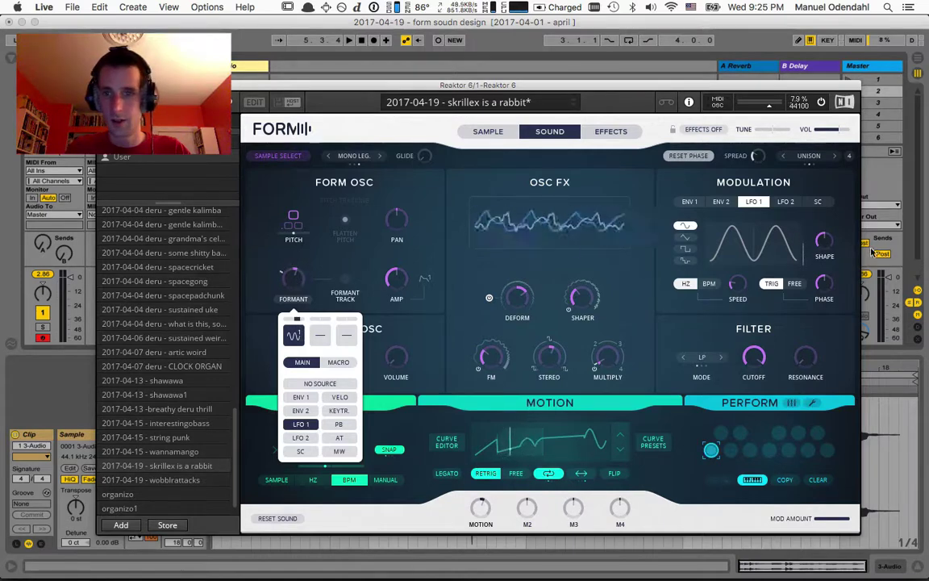
Step: Switch LFO 1 to a BPM-synced triangle wave and assign macro M1 to modulate its speed
left_click(685, 237)
left_click(709, 283)
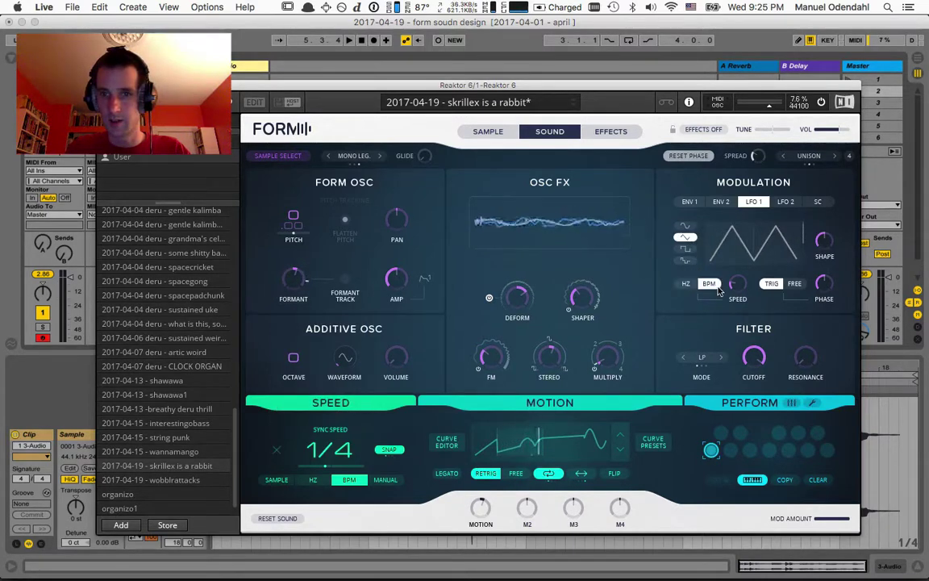
mouse_move(736, 301)
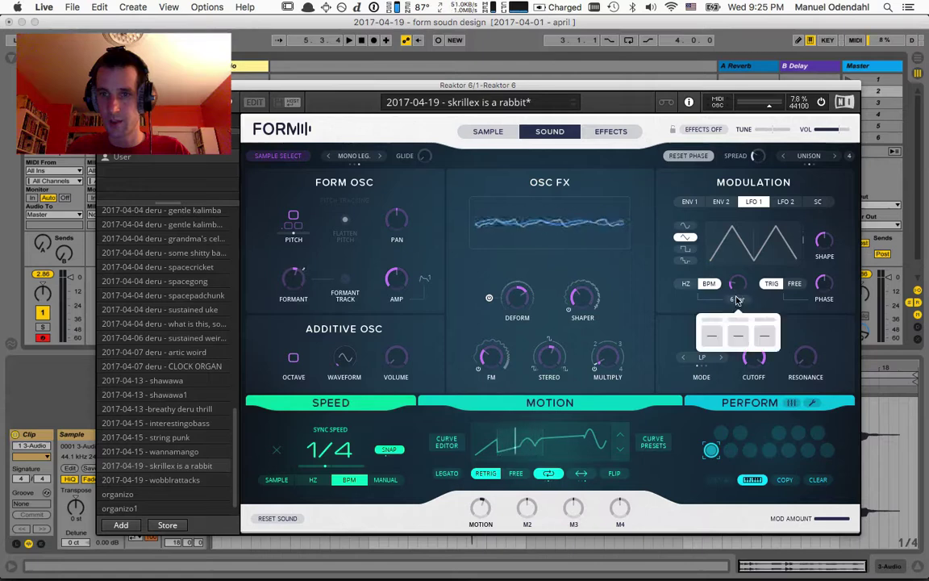
left_click(711, 336)
left_click(751, 364)
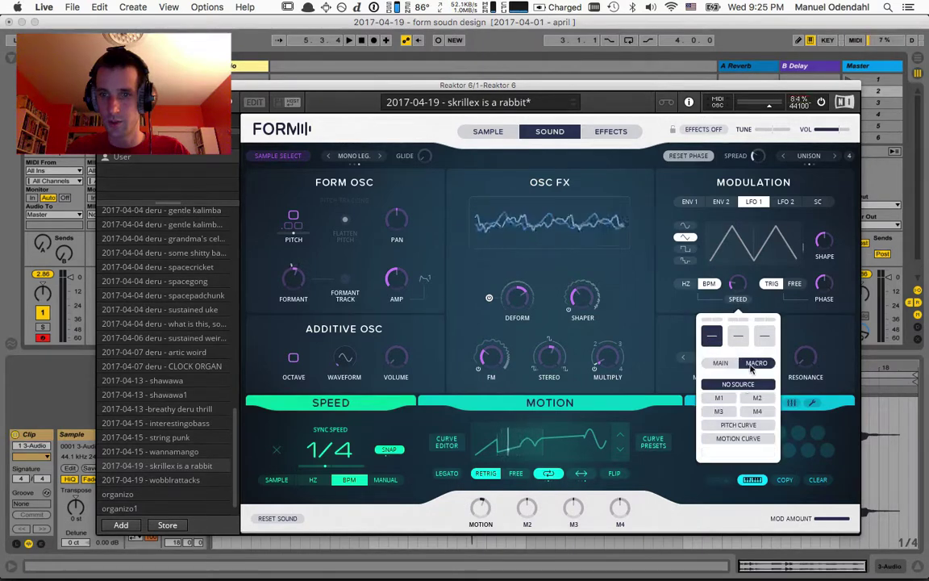
left_click(719, 399)
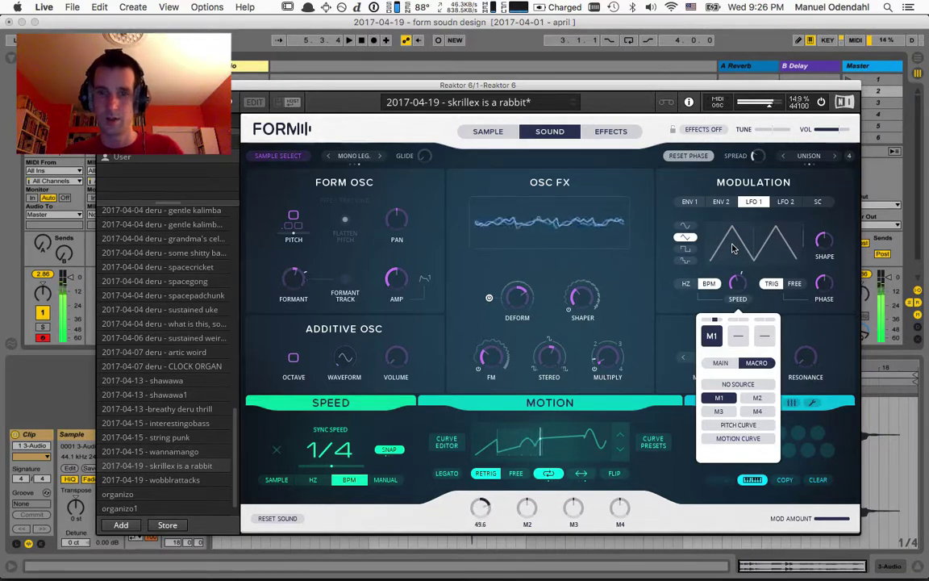
Step: Set the additive oscillator's octave to -12 and bring up its volume
left_click(248, 367)
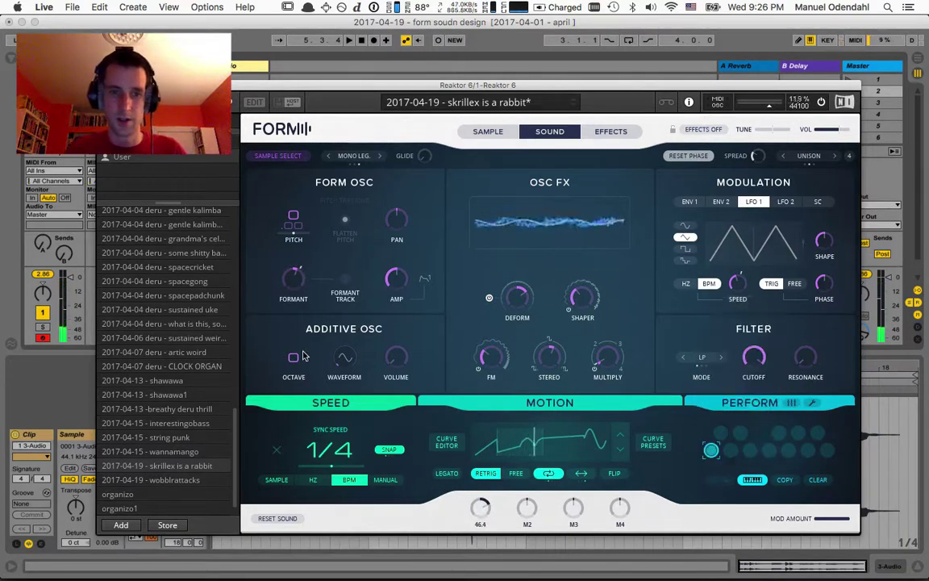
left_click_drag(294, 418, 295, 415)
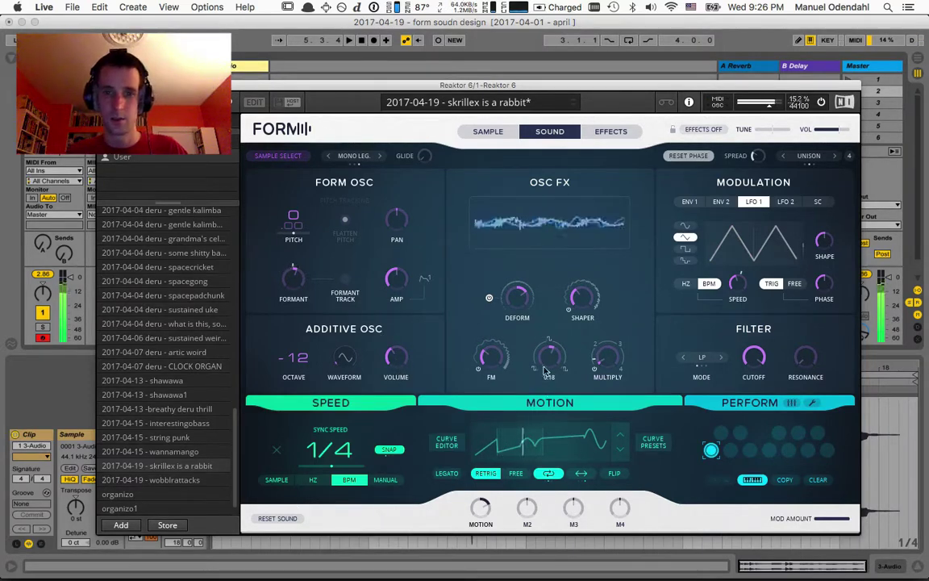
Step: Adjust the Deform and FM amounts and assign Envelope 2 as the first modulation source of FM
mouse_move(548, 363)
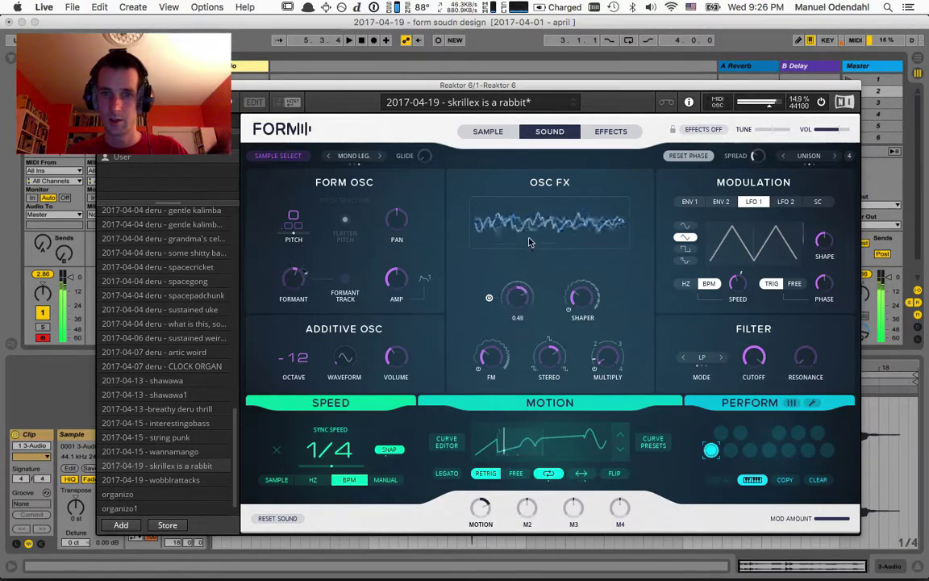
left_click_drag(517, 295, 511, 284)
mouse_move(498, 351)
left_mouse_down()
mouse_move(508, 257)
mouse_move(490, 296)
mouse_move(500, 331)
left_mouse_up()
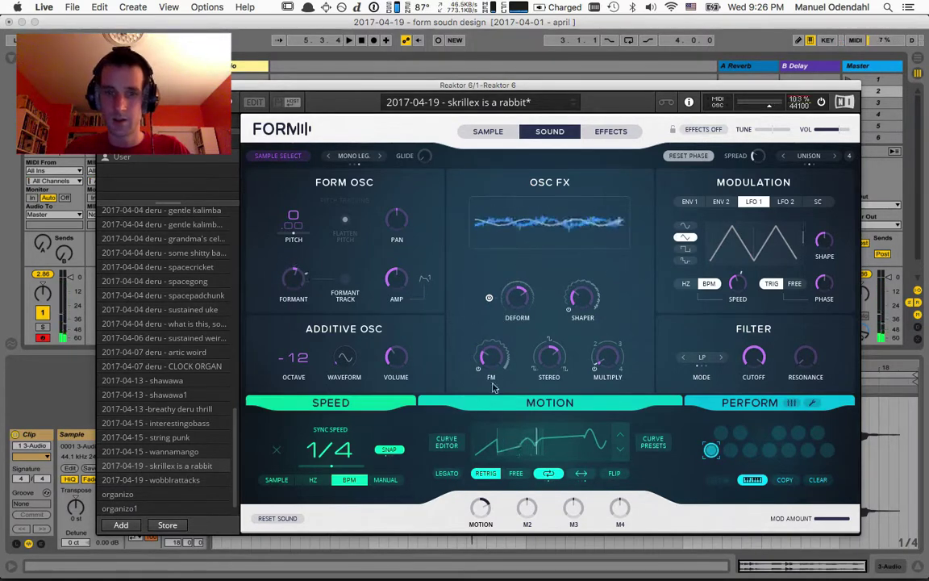
mouse_move(491, 355)
left_click(466, 313)
left_click(472, 239)
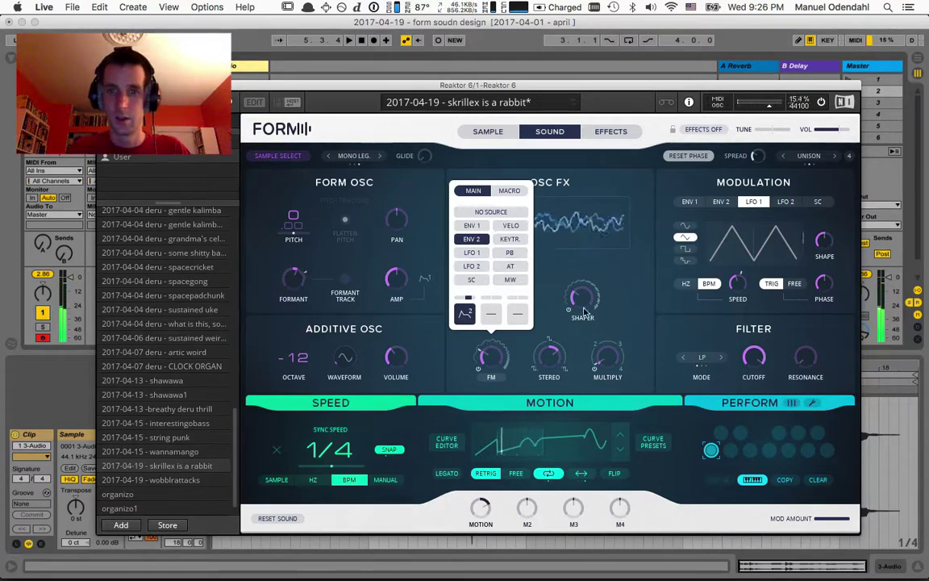
Step: Save the current sound as a new snapshot named 2017-04-19 - skrillex is a rabbit1
left_click(121, 525)
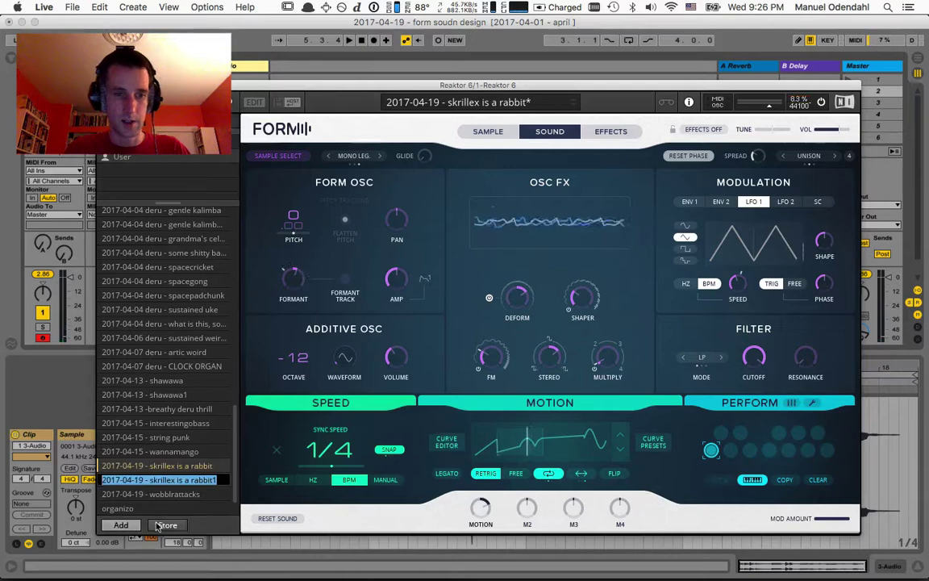
left_click(157, 525)
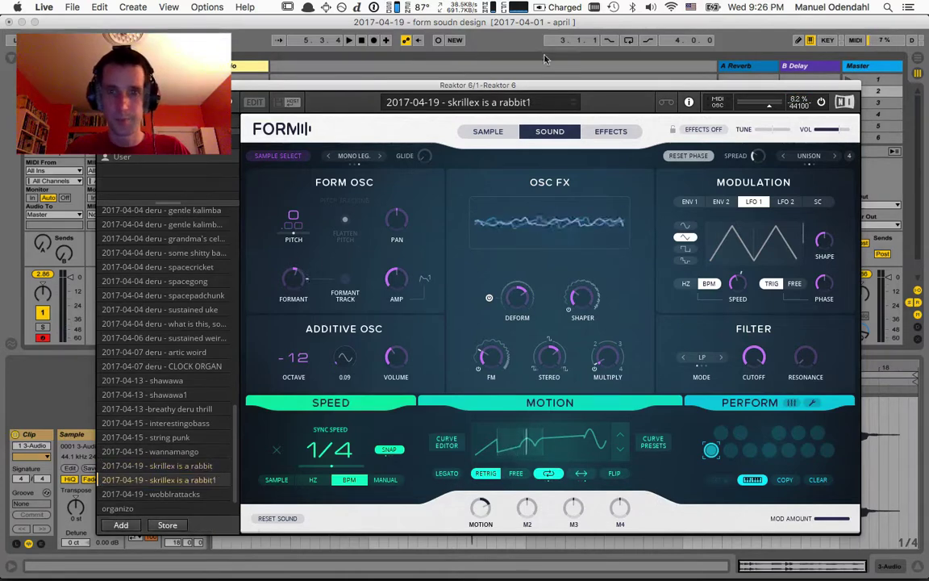
Step: Enable the reverb effect with the SMALL type and adjust its level
left_click(615, 131)
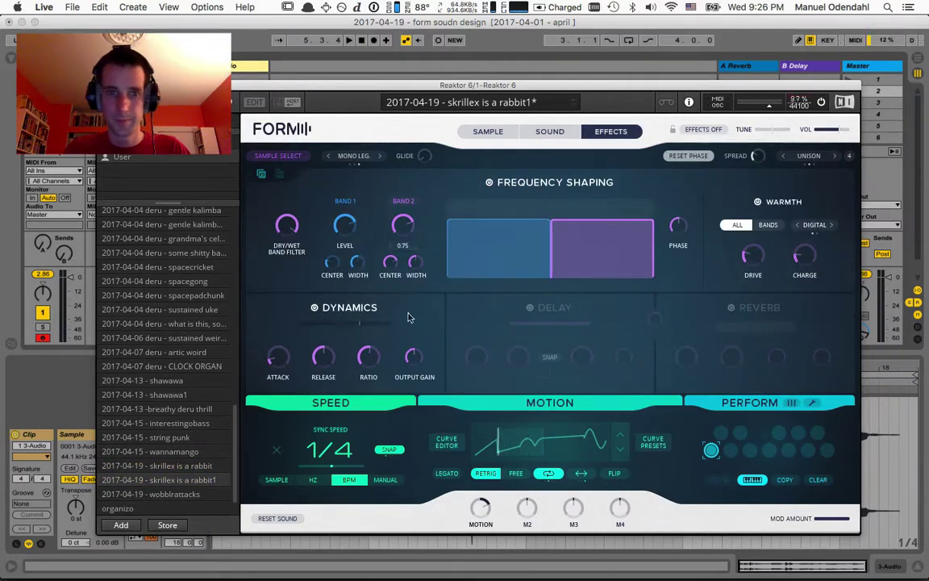
left_click(731, 309)
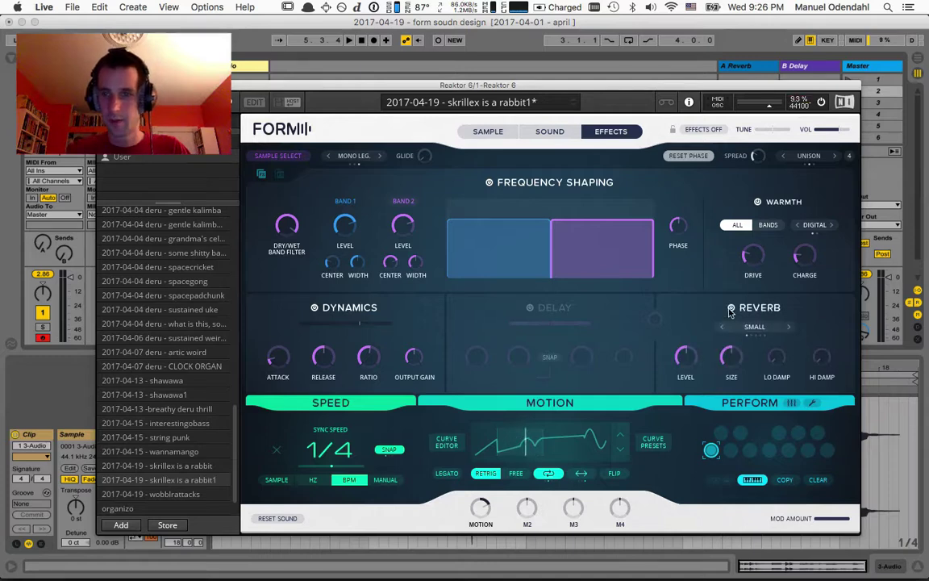
left_click_drag(692, 363, 690, 384)
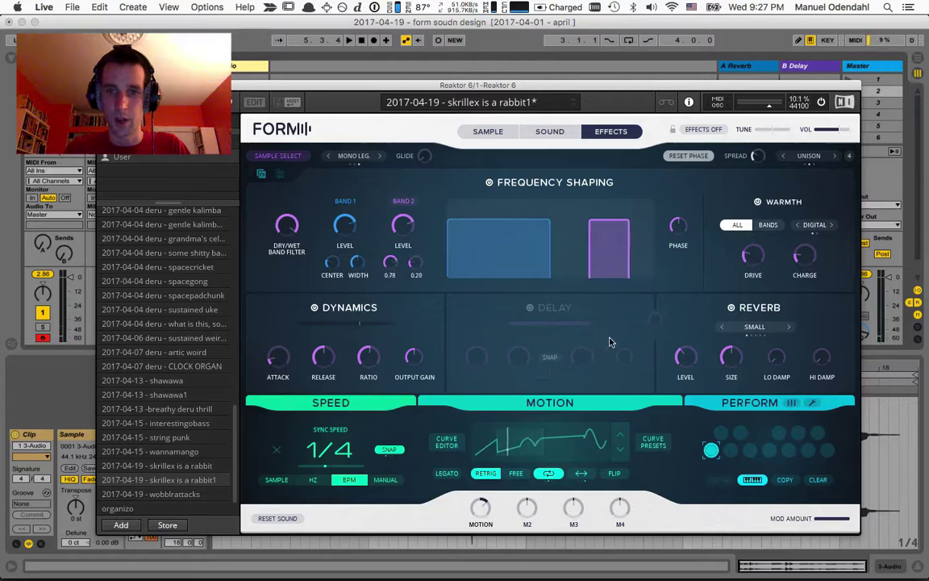
Step: Narrow shaping band 2 to center 0.73, width 0.15 and band 1 to center 0.40, width 0.13, and lower the filter's dry/wet mix
left_click_drag(596, 347, 597, 352)
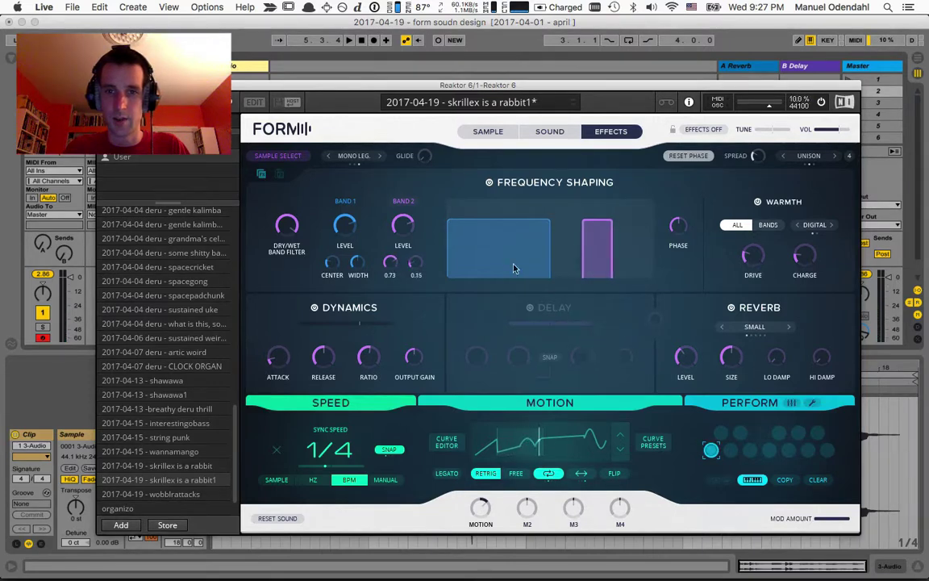
left_click_drag(503, 264, 533, 325)
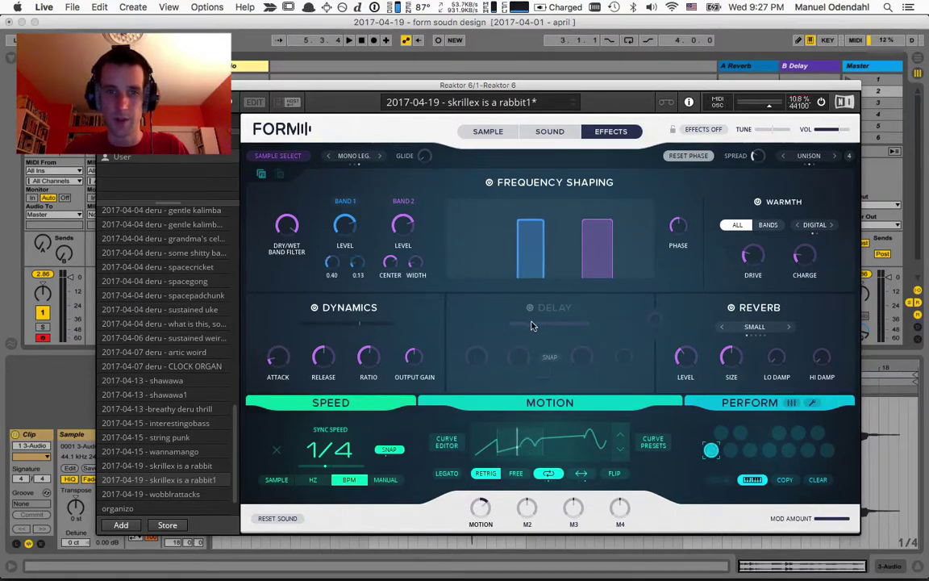
left_click_drag(286, 226, 291, 319)
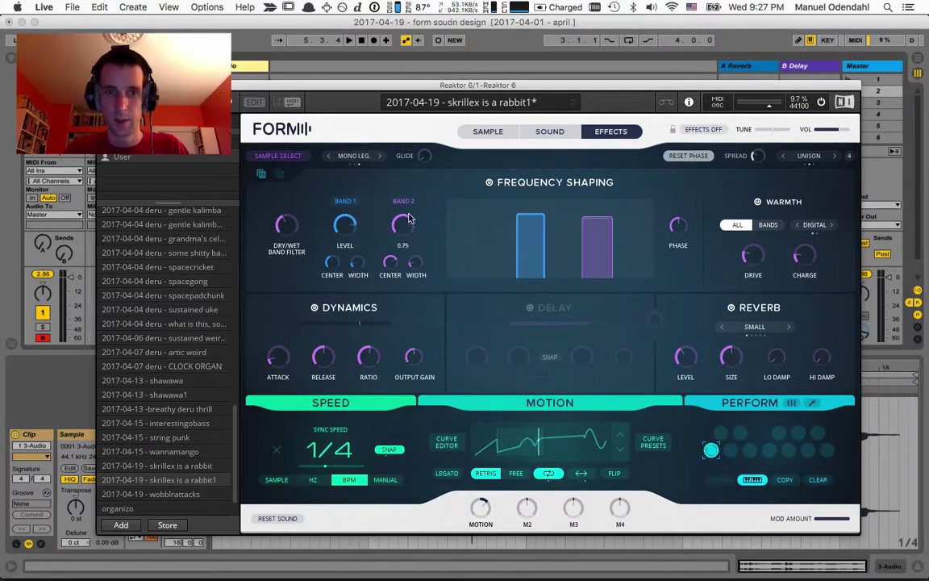
Step: Assign LFO 2 as the first modulation source of the band 2 center frequency
right_click(390, 275)
left_click(367, 315)
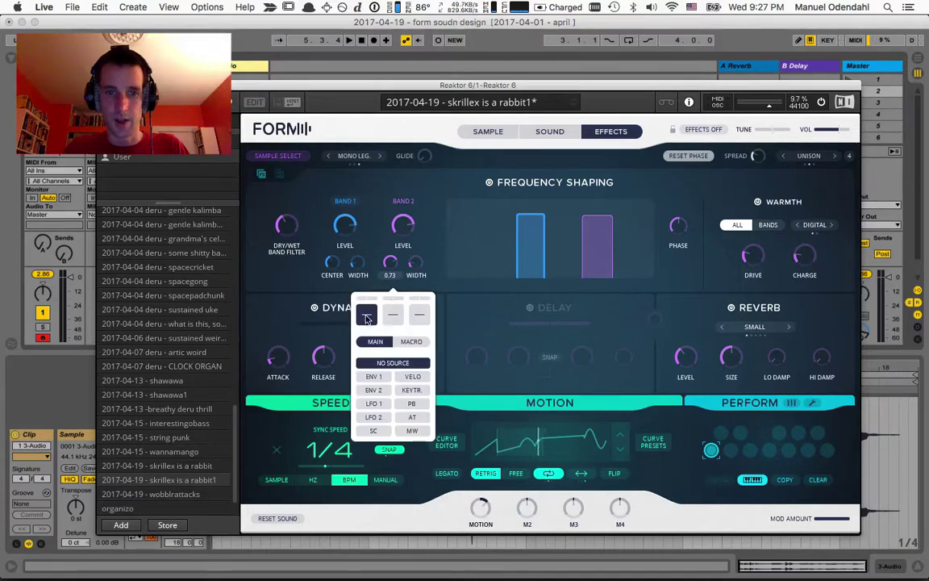
left_click(382, 416)
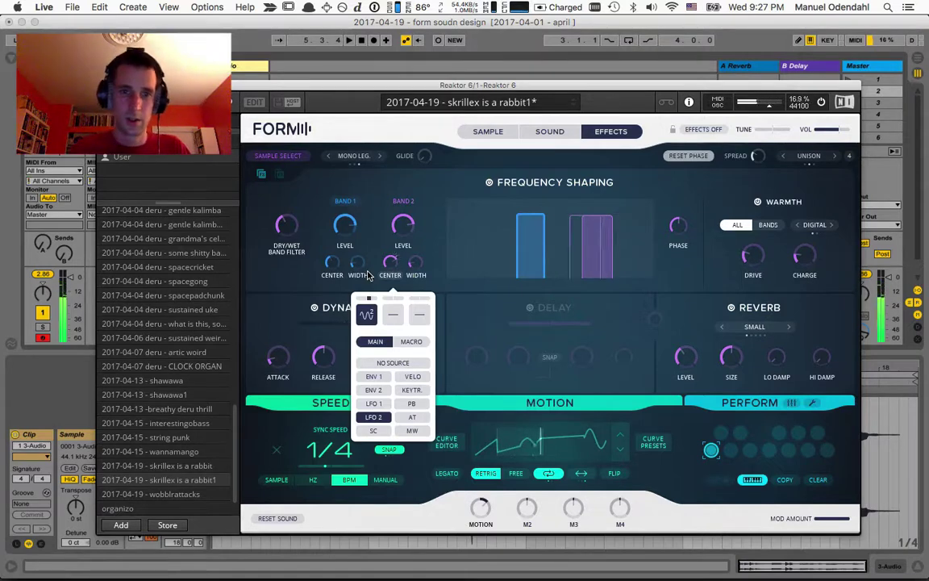
Step: Assign LFO 2 as the first modulation source of the band 1 center frequency and adjust its modulation amount
left_click(333, 276)
left_click(332, 278)
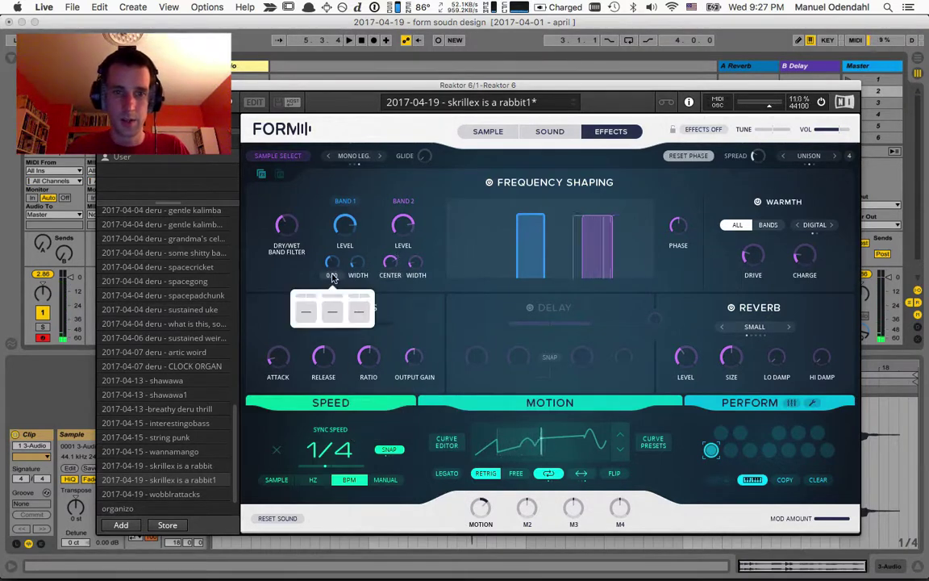
left_click(308, 313)
left_click(313, 415)
left_click_drag(311, 301, 309, 262)
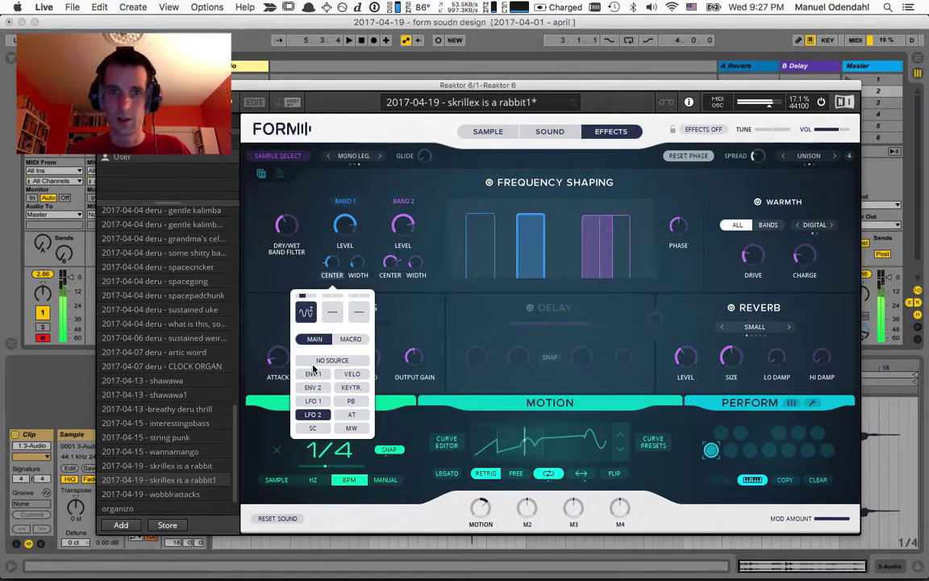
Step: Assign macro M1 as the first modulation source of the LFO 2 speed
left_click(550, 131)
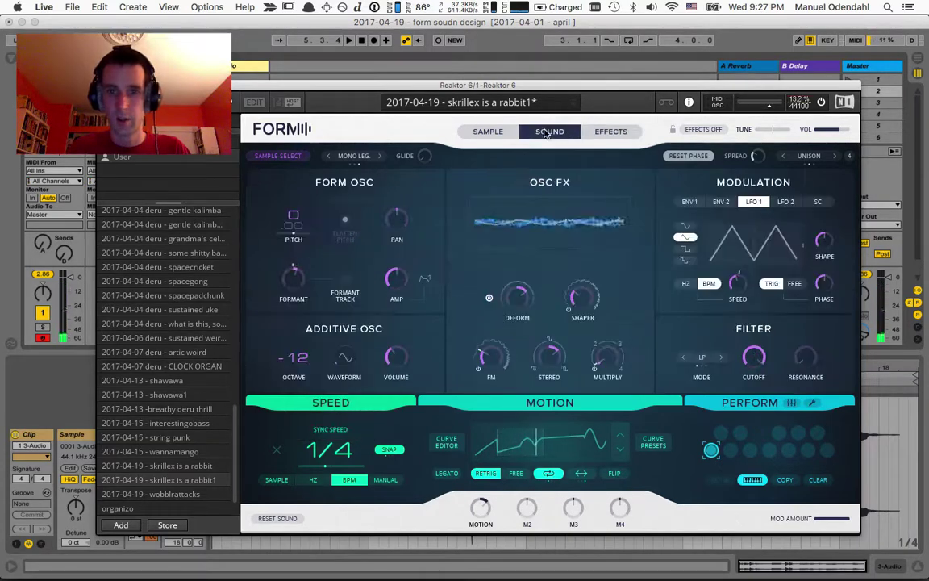
left_click(780, 203)
left_click(738, 301)
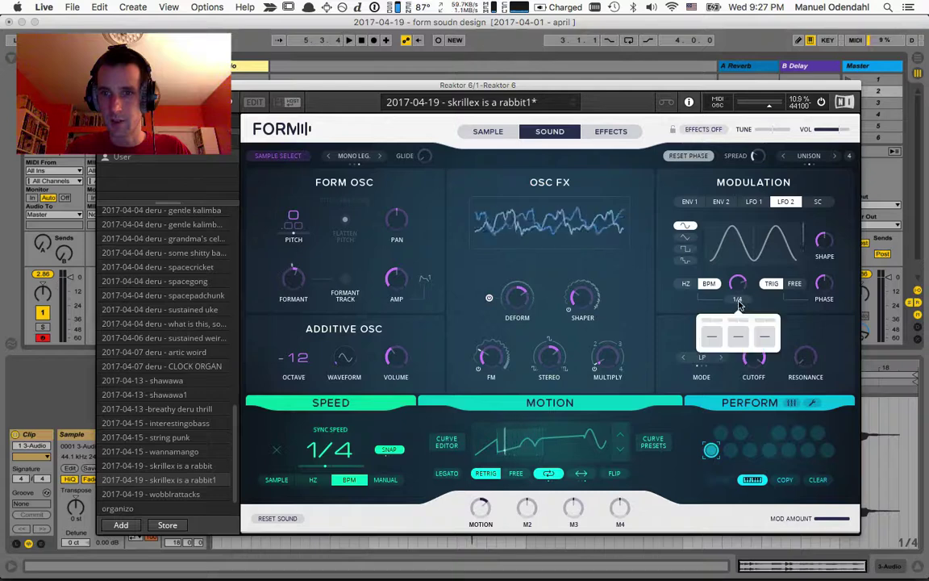
left_click(712, 337)
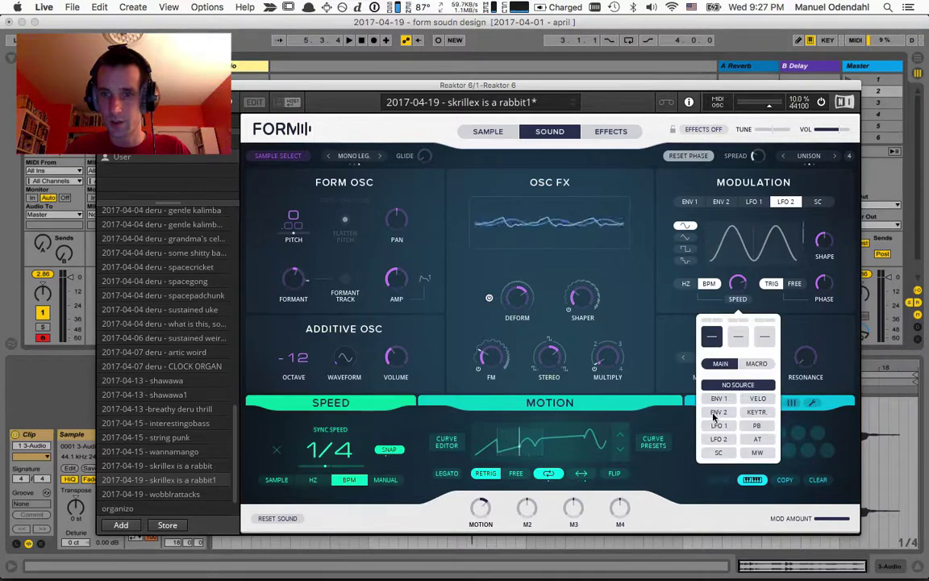
left_click(757, 364)
left_click(717, 399)
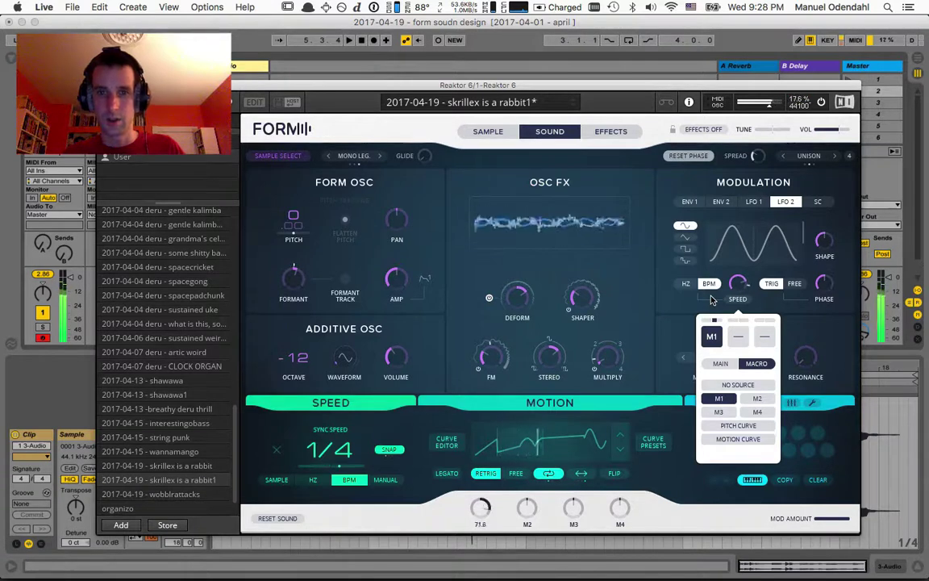
Step: Try Warmth on the bands only, restore it to ALL, set its drive to 5.00 and adjust the charge
left_click(611, 132)
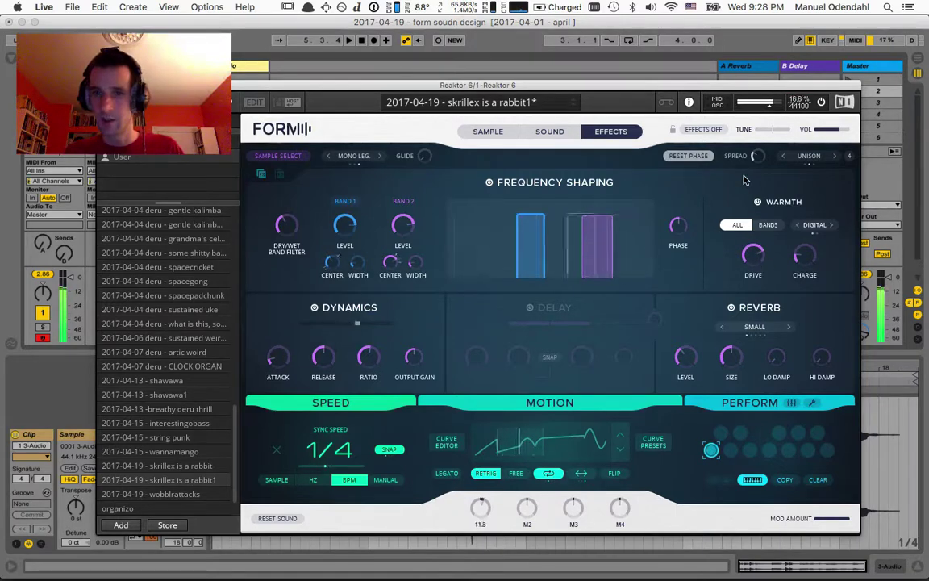
left_click(769, 226)
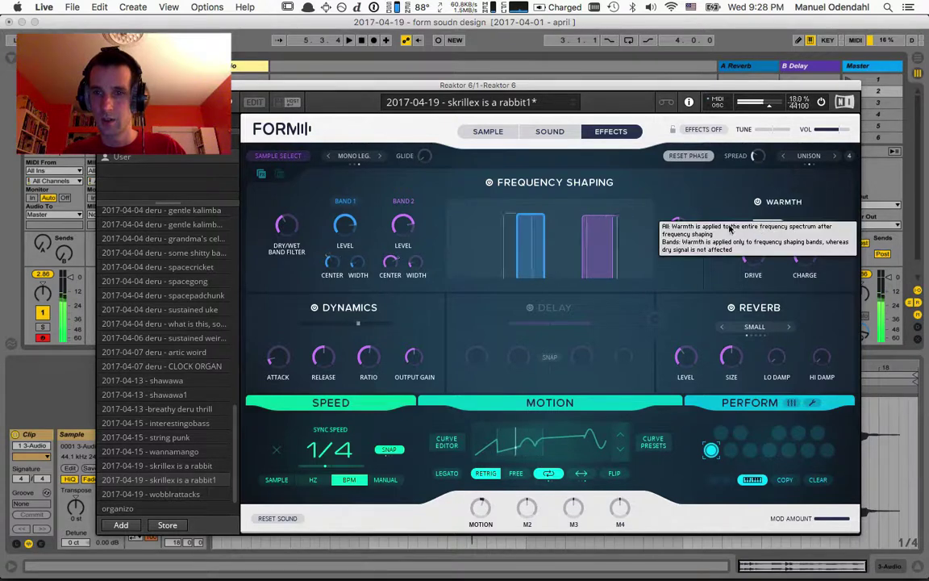
left_click(737, 225)
mouse_move(760, 269)
left_click_drag(760, 269, 773, 319)
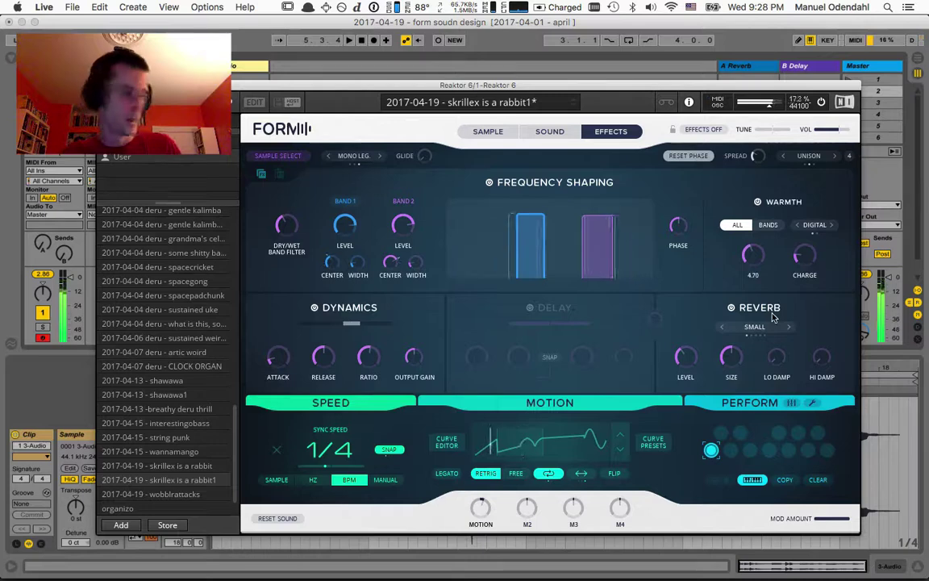
left_click_drag(795, 257, 795, 278)
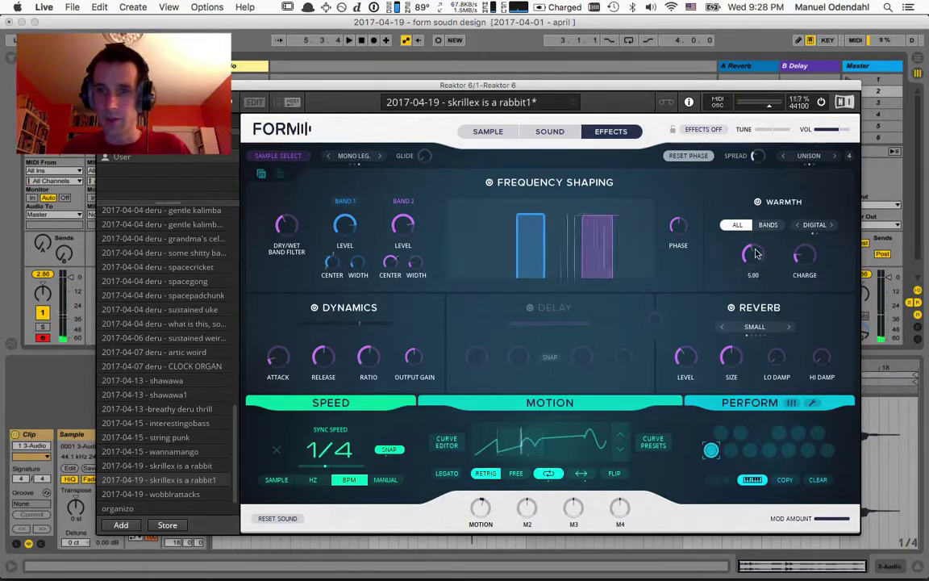
left_click(483, 130)
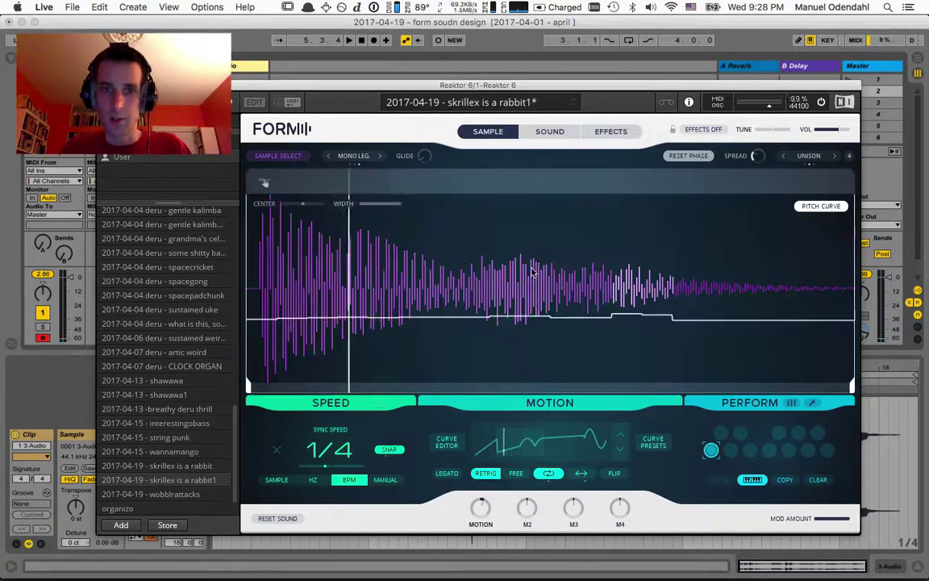
left_click(549, 132)
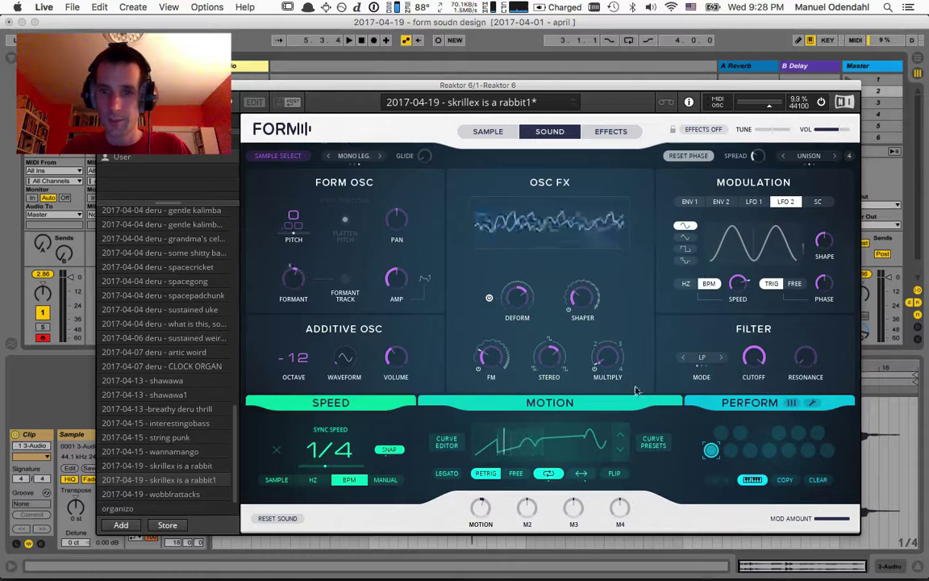